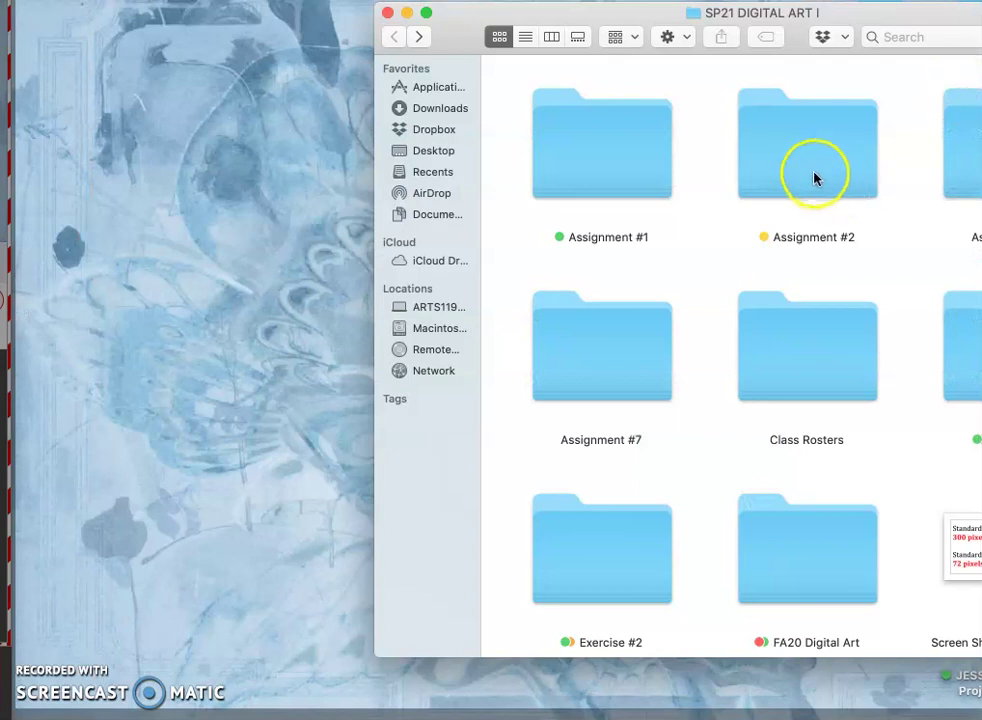
Open the Assignment #2 folder in Finder and select the Blackouts .psd file
click(810, 173)
double_click(810, 173)
scroll(866, 404, down, 2)
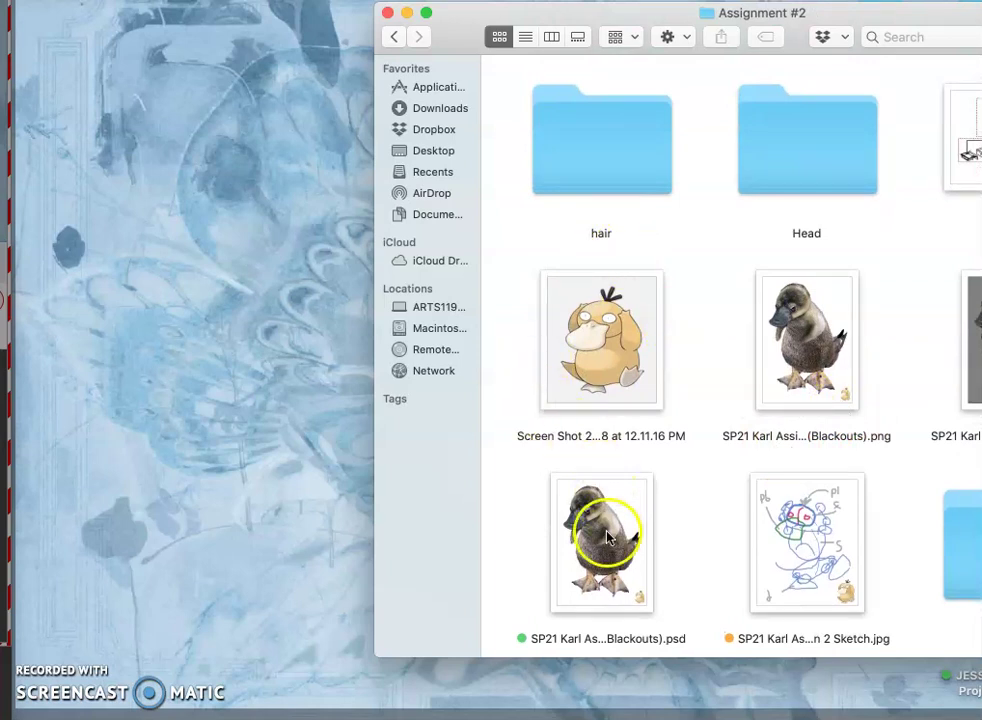
click(598, 585)
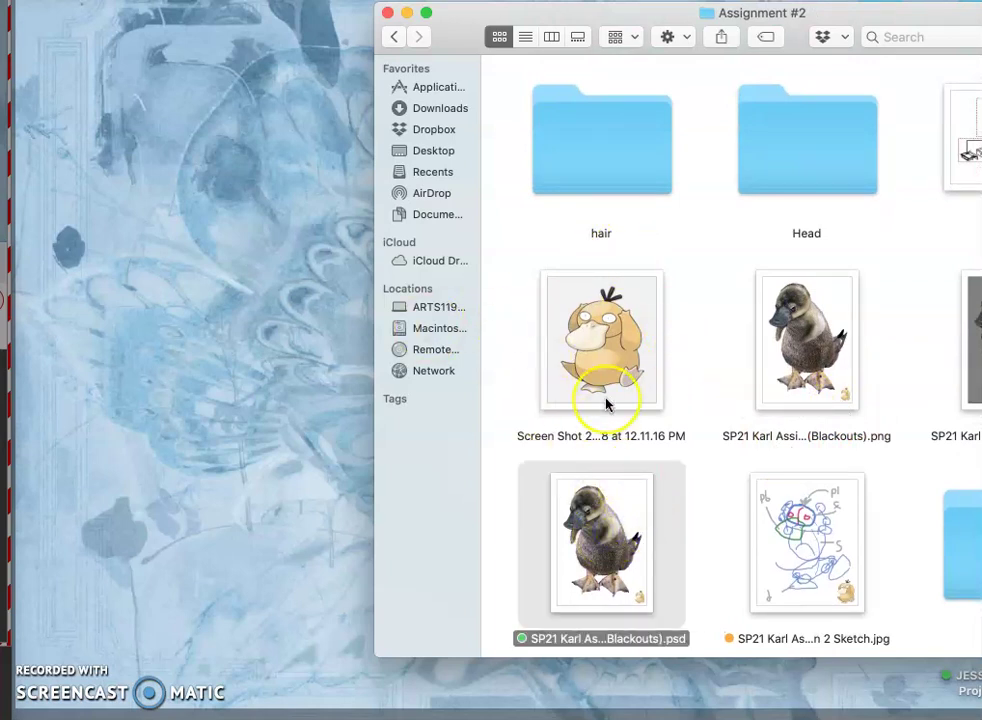
key(F11)
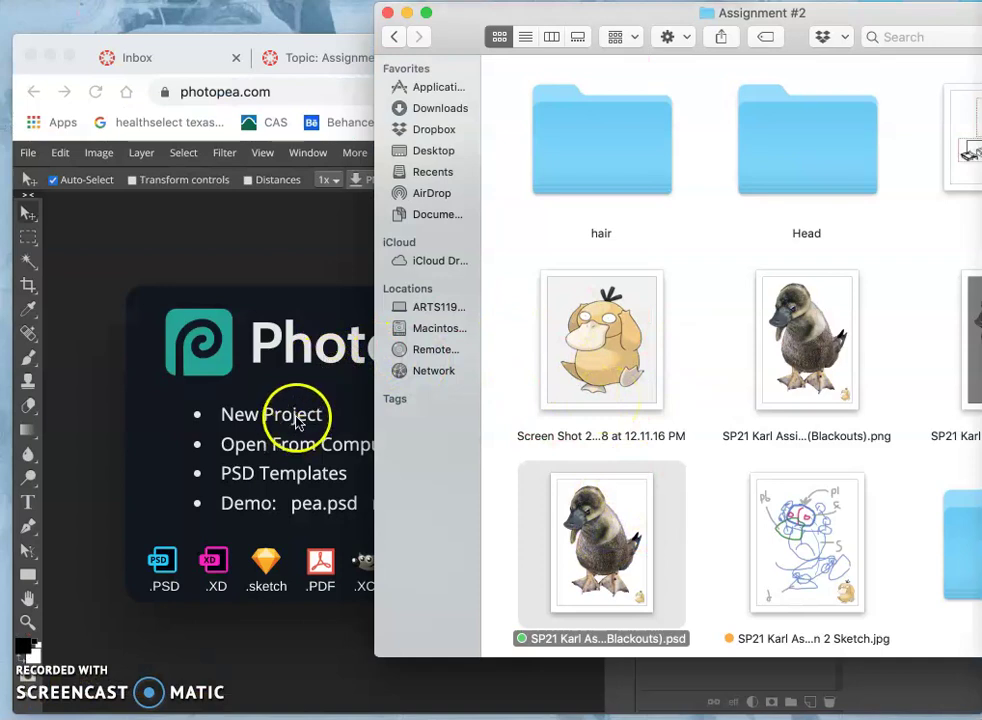
Open Blackouts .psd from the Assignment #2 folder in Photopea via Open From Computer
click(335, 445)
click(316, 450)
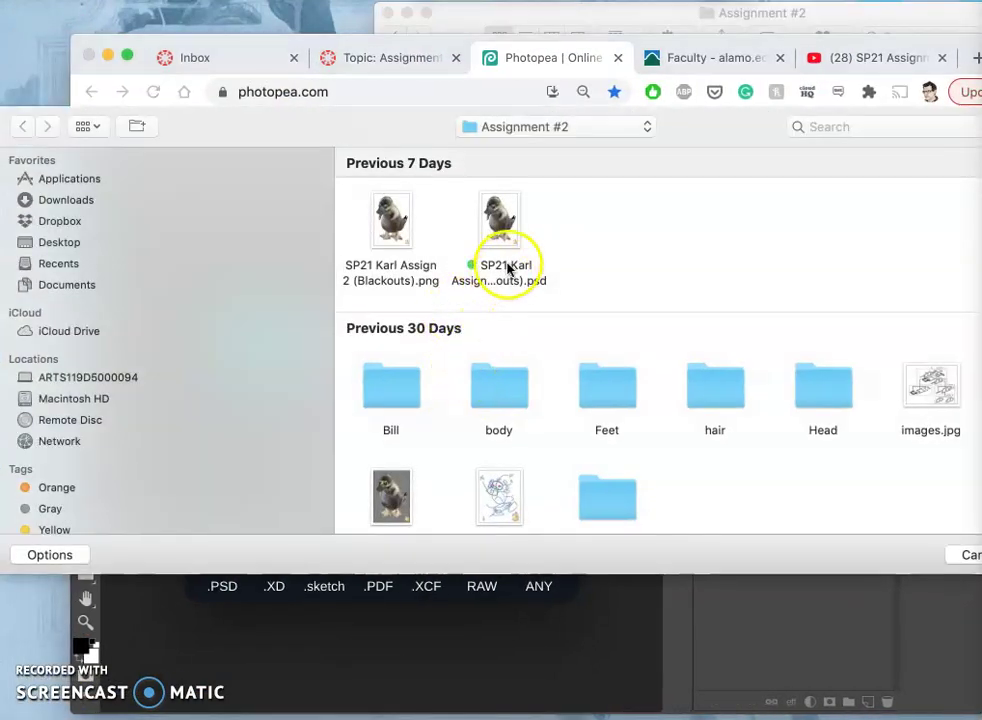
click(506, 266)
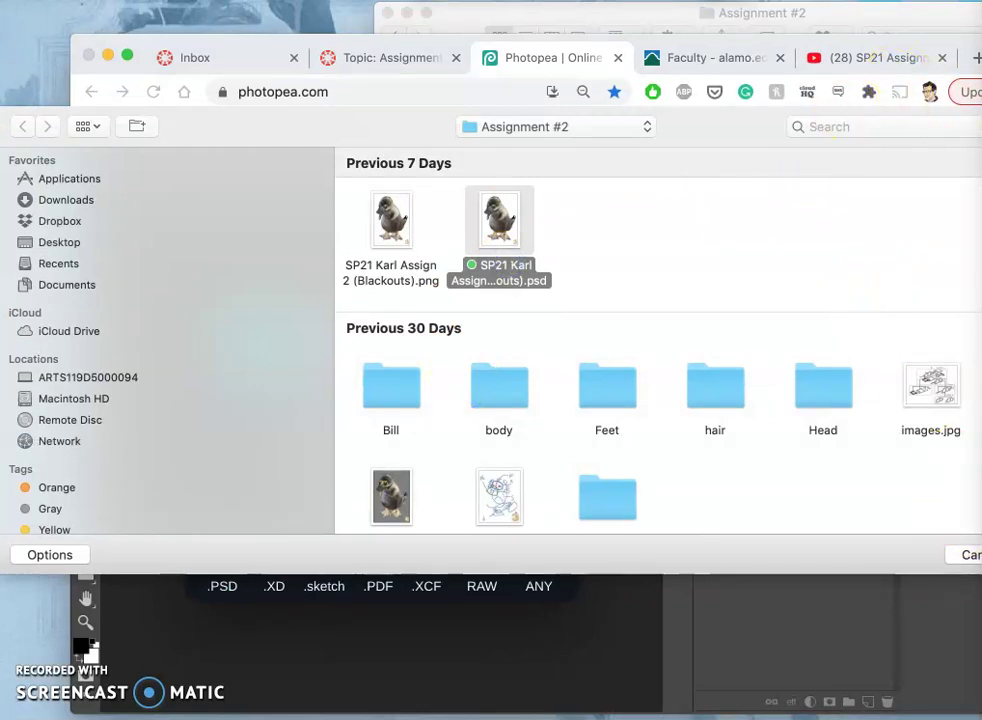
key(Return)
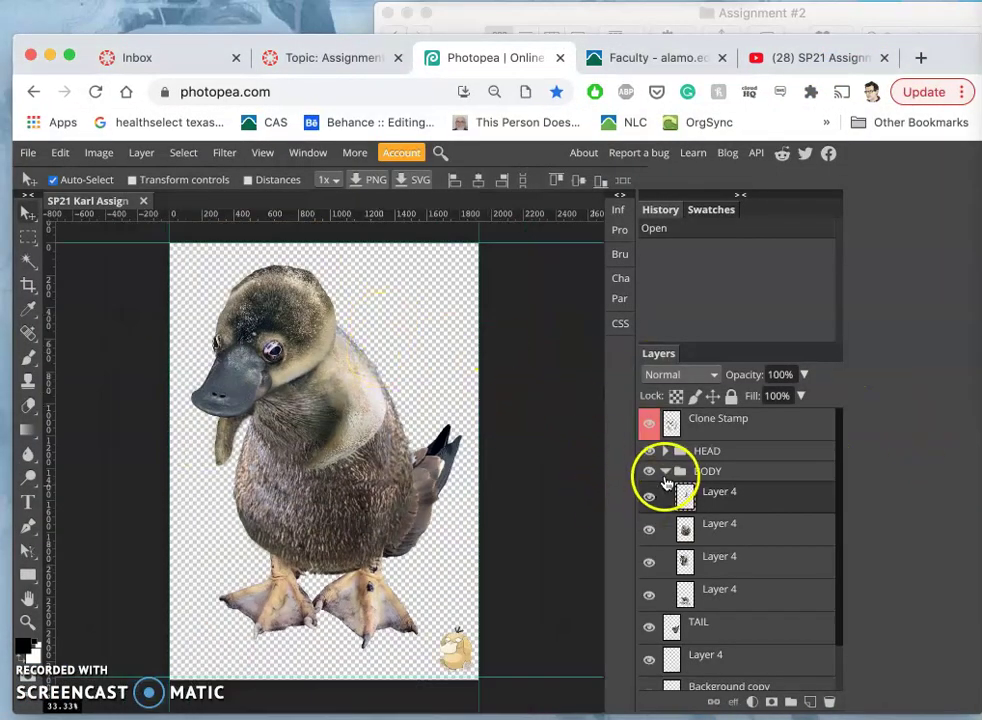
Collapse the BODY group and toggle the Clone Stamp, HEAD, BODY and TAIL layers to inspect each part
click(665, 471)
click(650, 427)
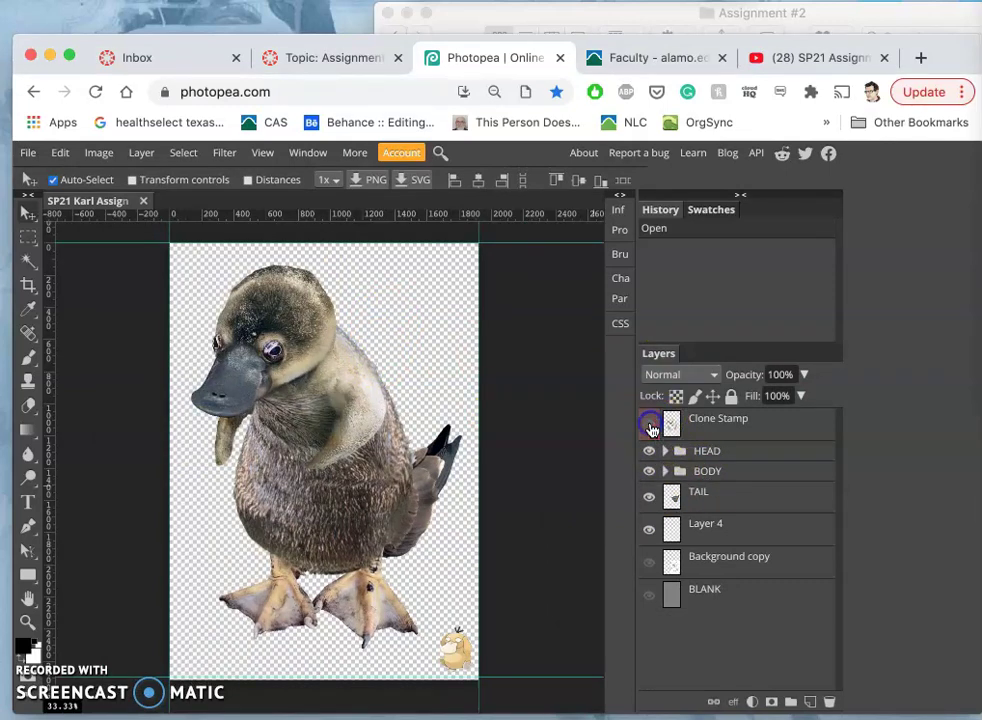
click(650, 451)
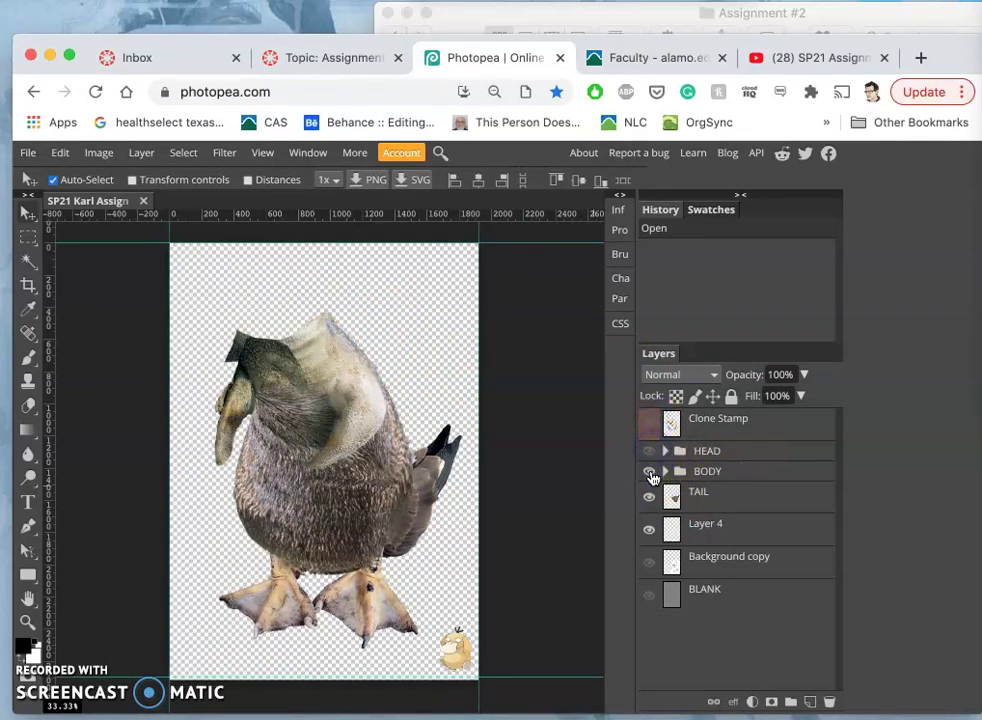
click(650, 471)
click(650, 497)
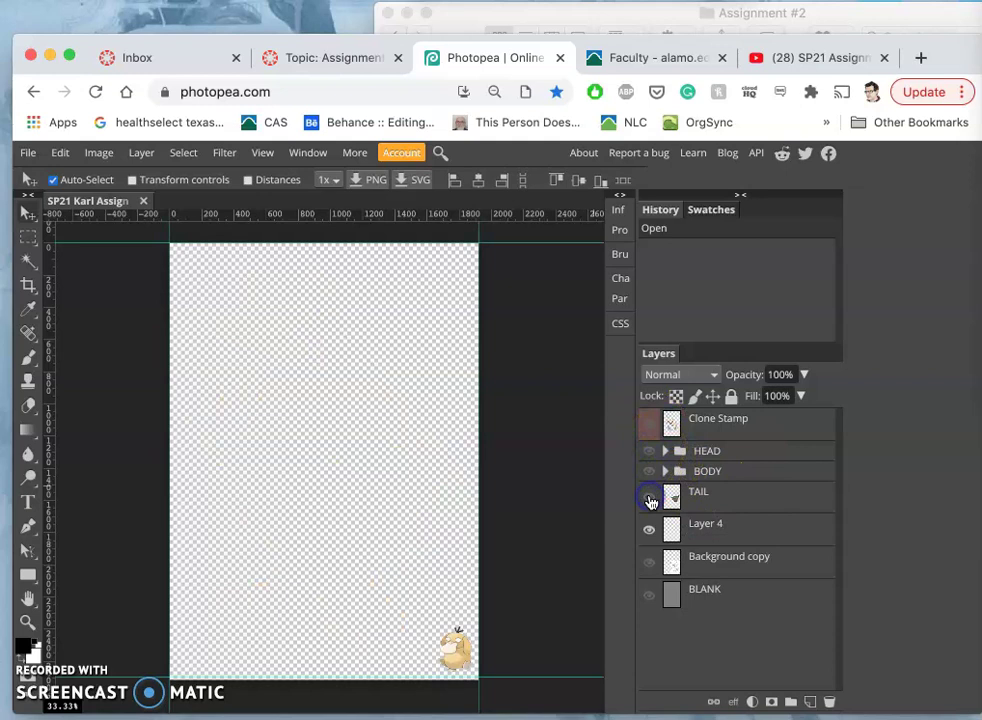
click(648, 499)
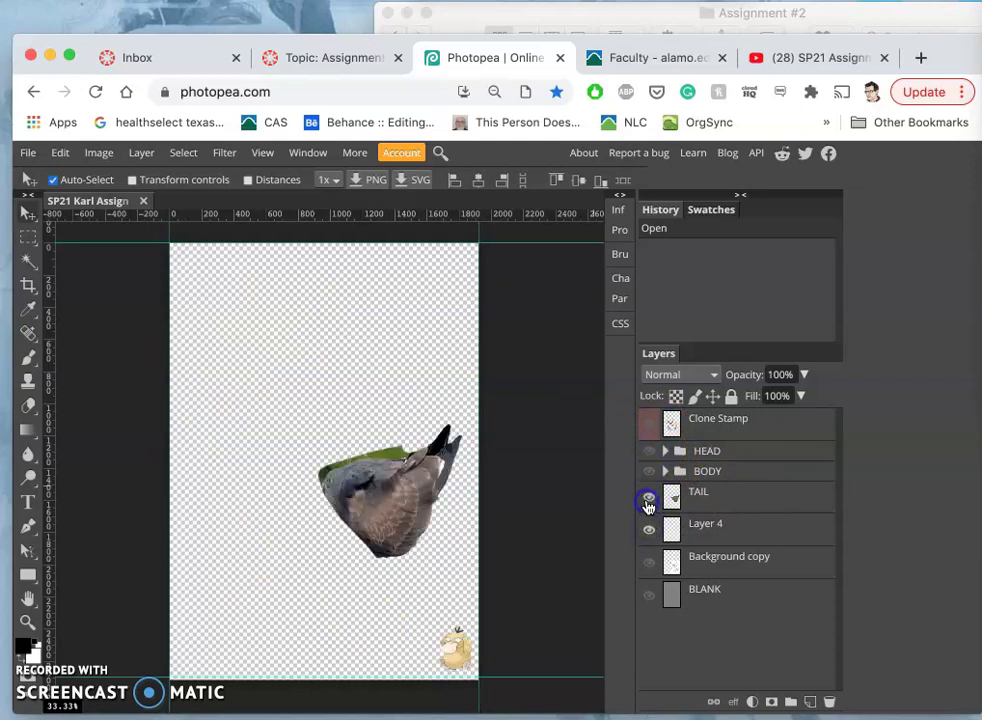
click(650, 471)
click(650, 452)
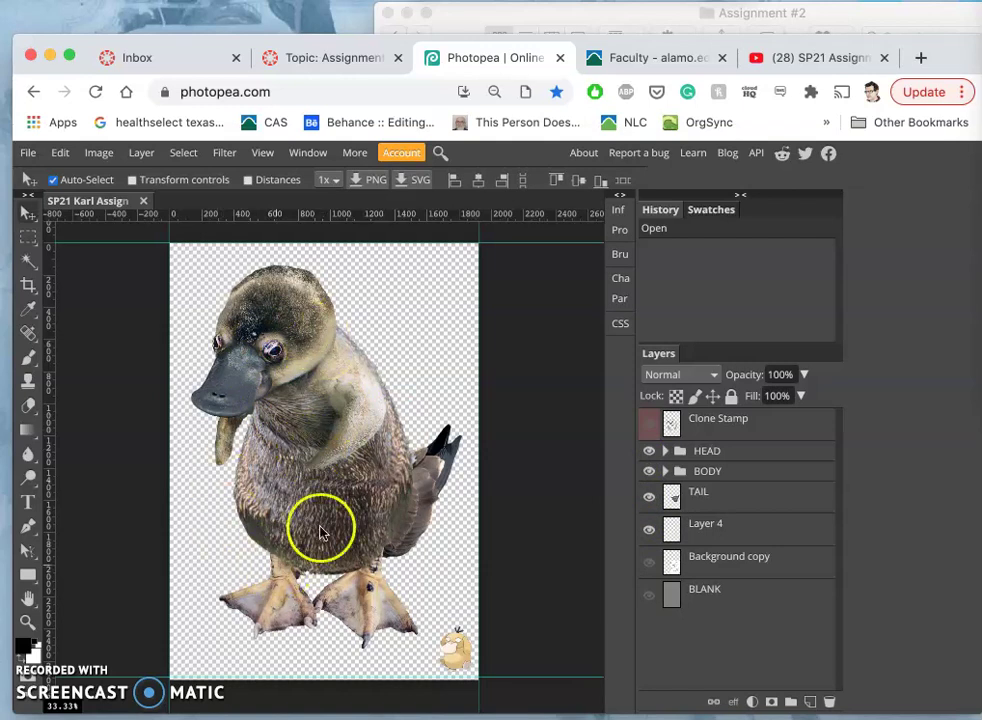
Zoom in, select the Clone Stamp tool and show the Clone Stamp layer
scroll(318, 447, up, 2)
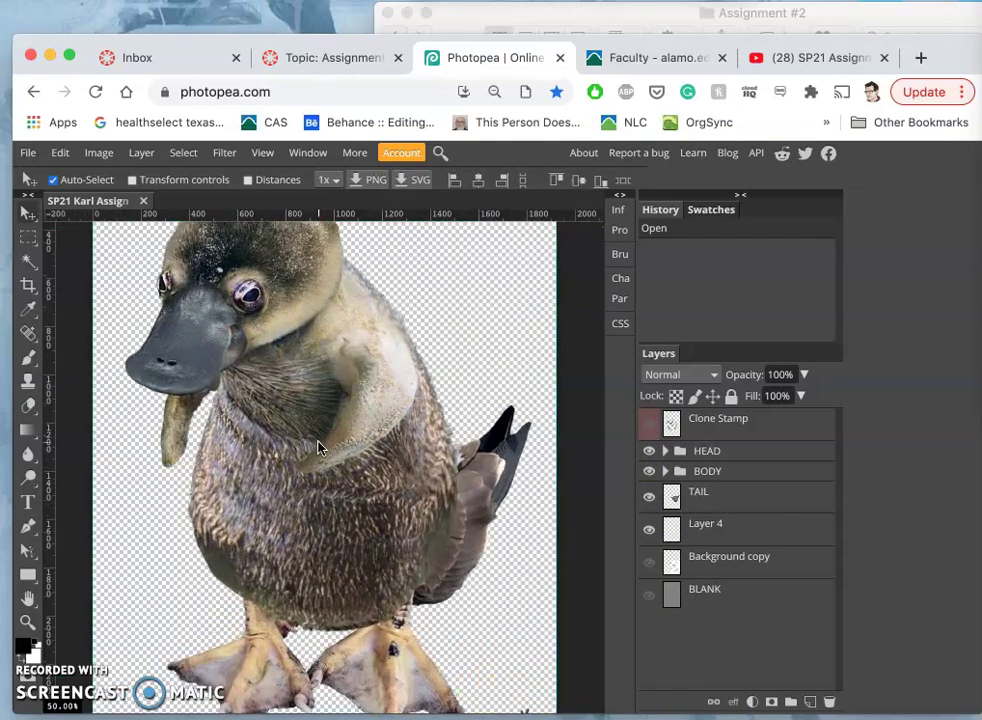
scroll(327, 377, up, 4)
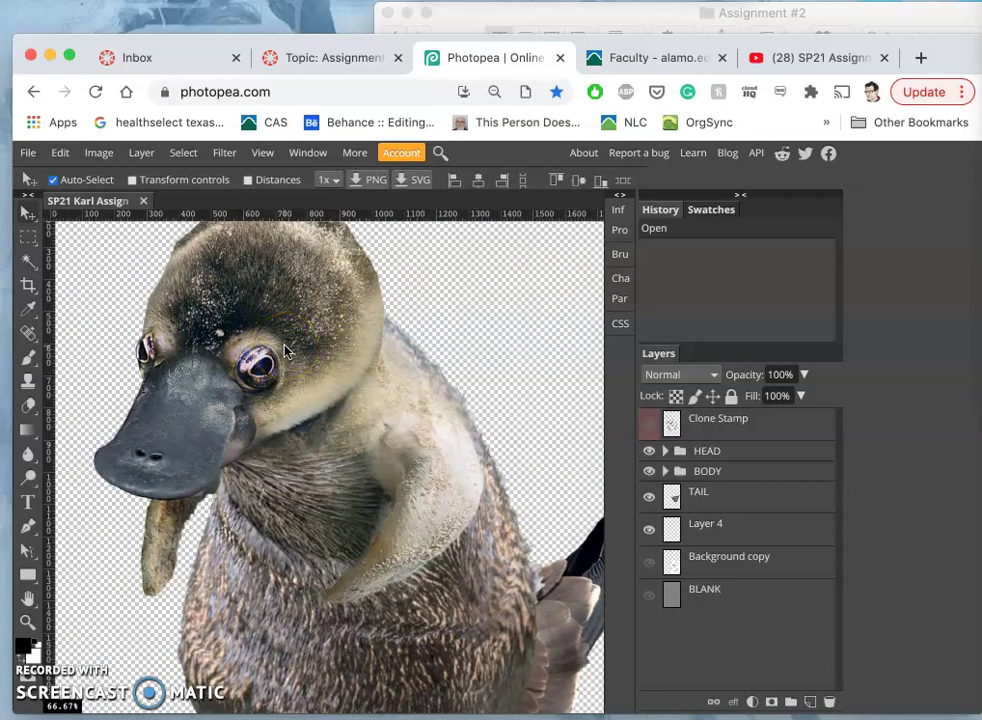
scroll(285, 350, down, 3)
scroll(285, 347, up, 2)
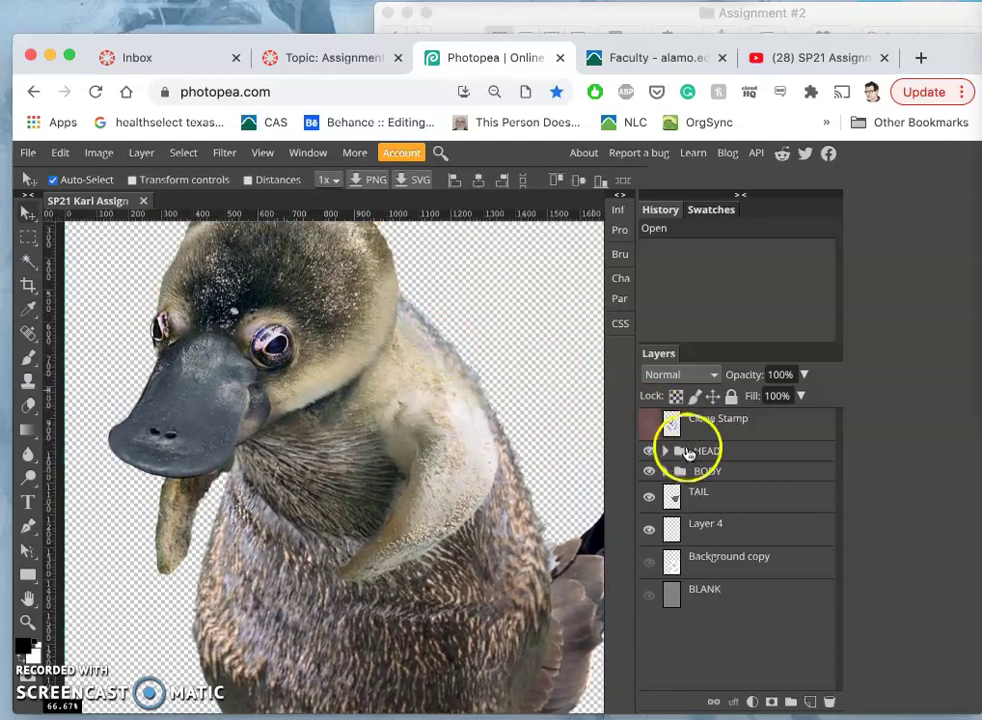
click(29, 381)
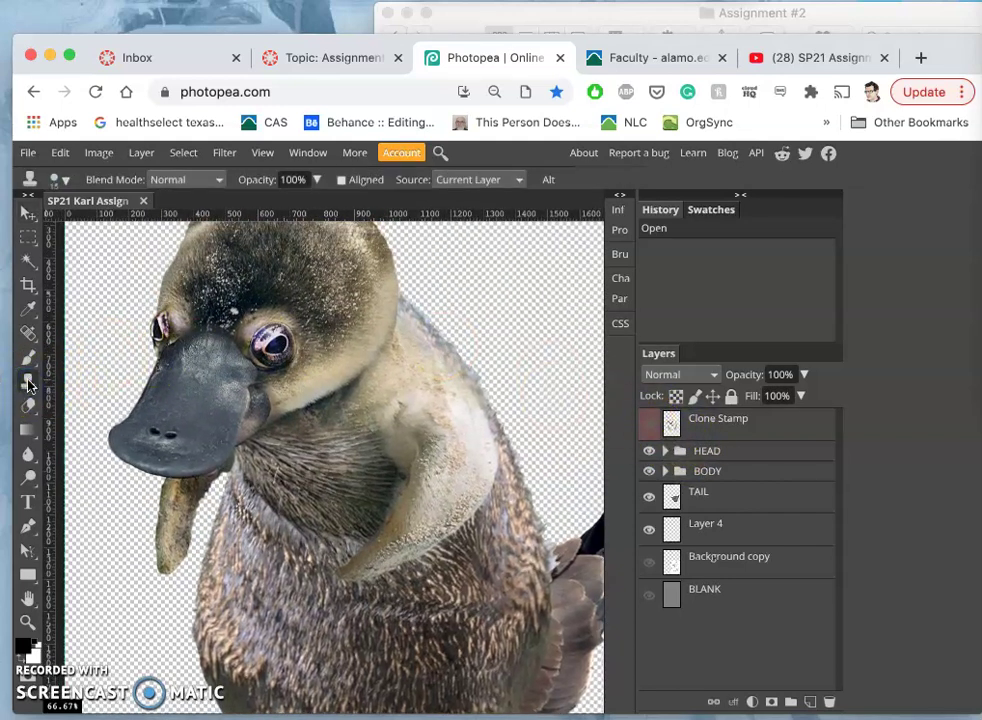
click(649, 424)
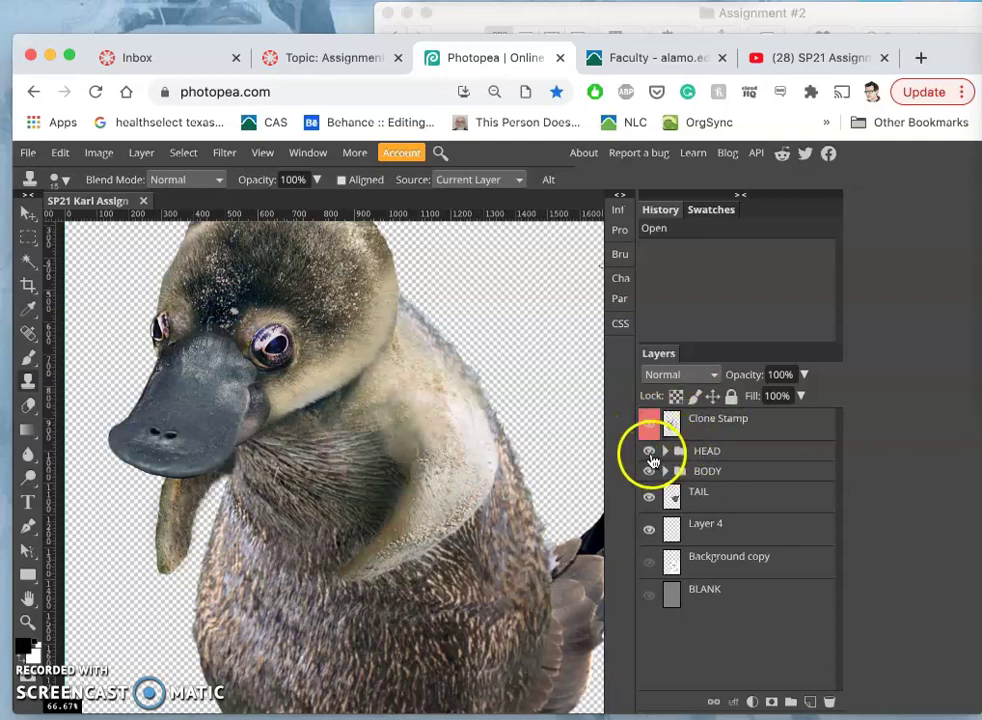
Hide HEAD, BODY and TAIL, show the grey BLANK layer, then show the creature's parts again
click(649, 451)
click(650, 471)
click(649, 497)
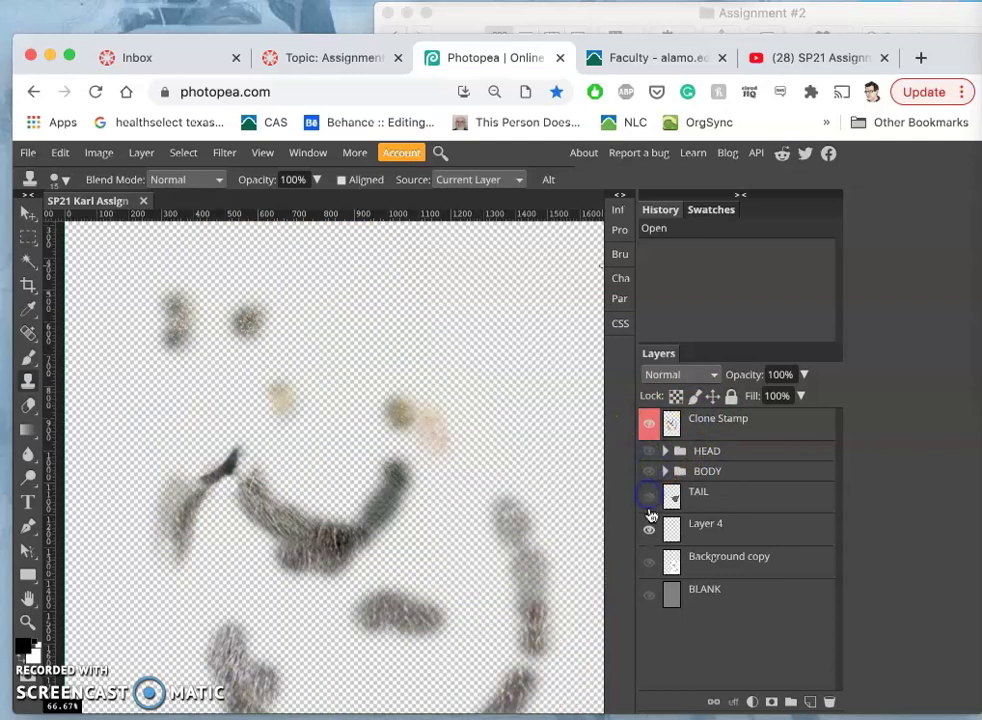
scroll(445, 535, down, 2)
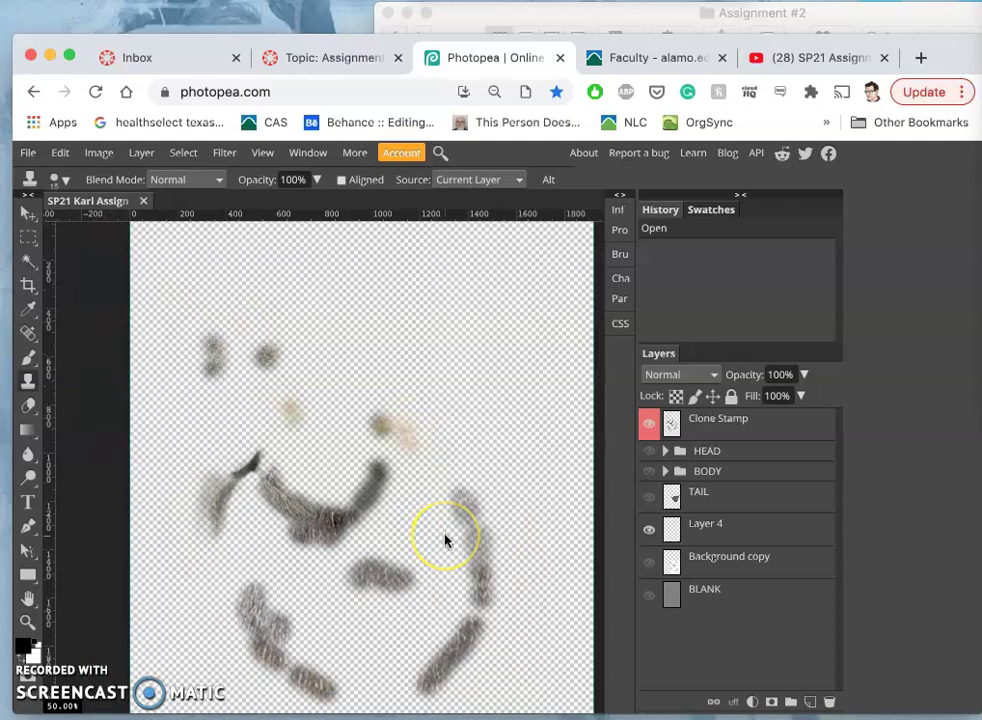
scroll(445, 535, down, 1)
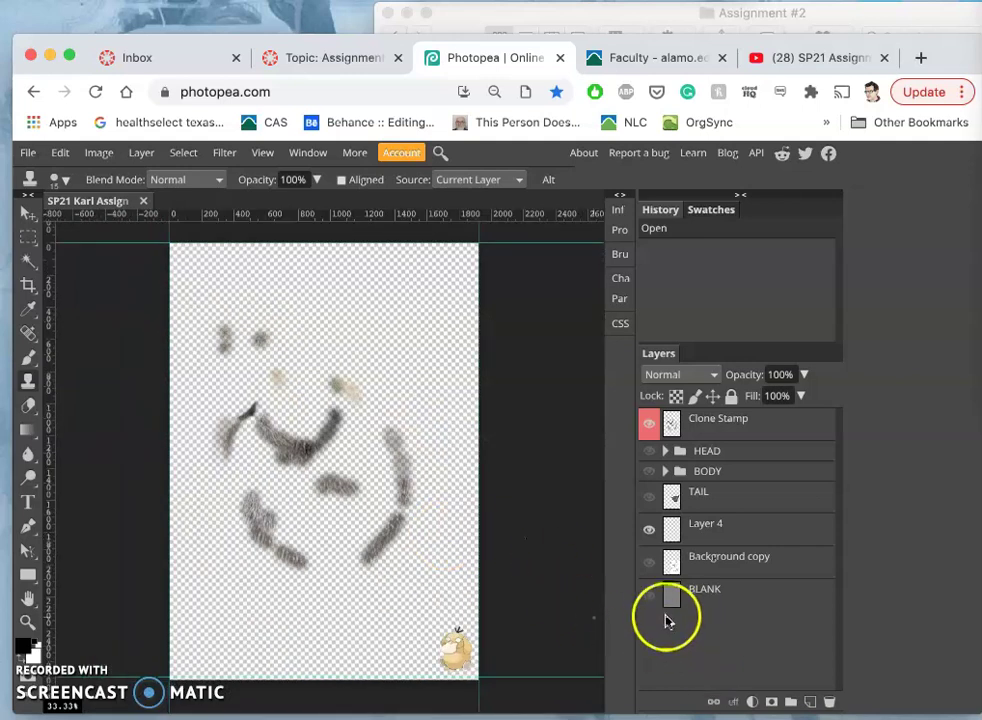
click(649, 596)
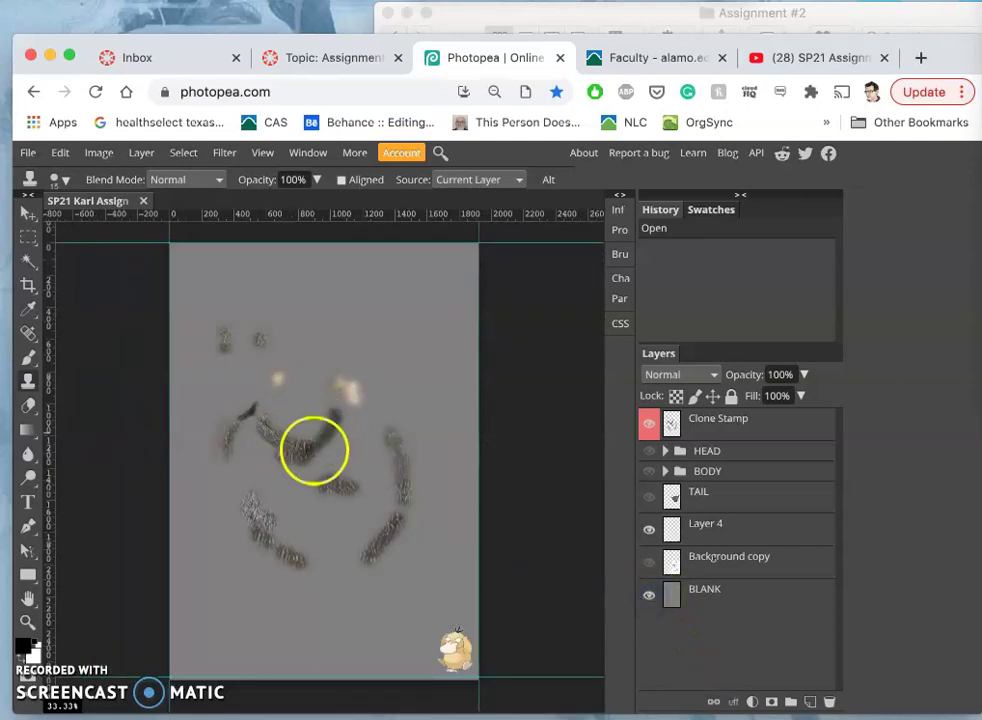
scroll(314, 456, up, 2)
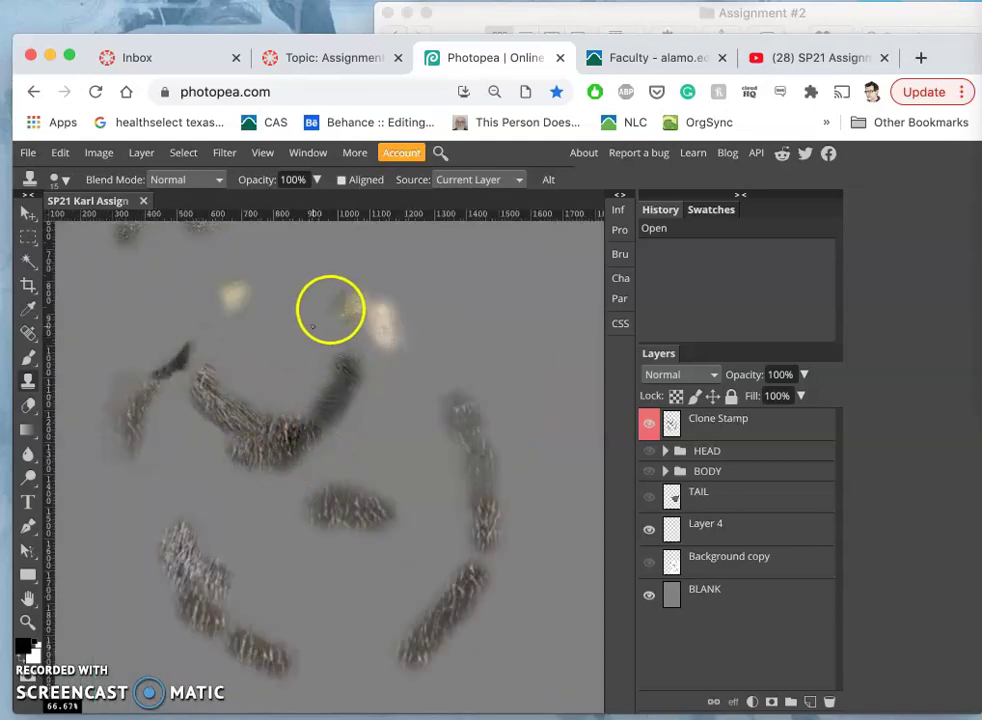
click(649, 453)
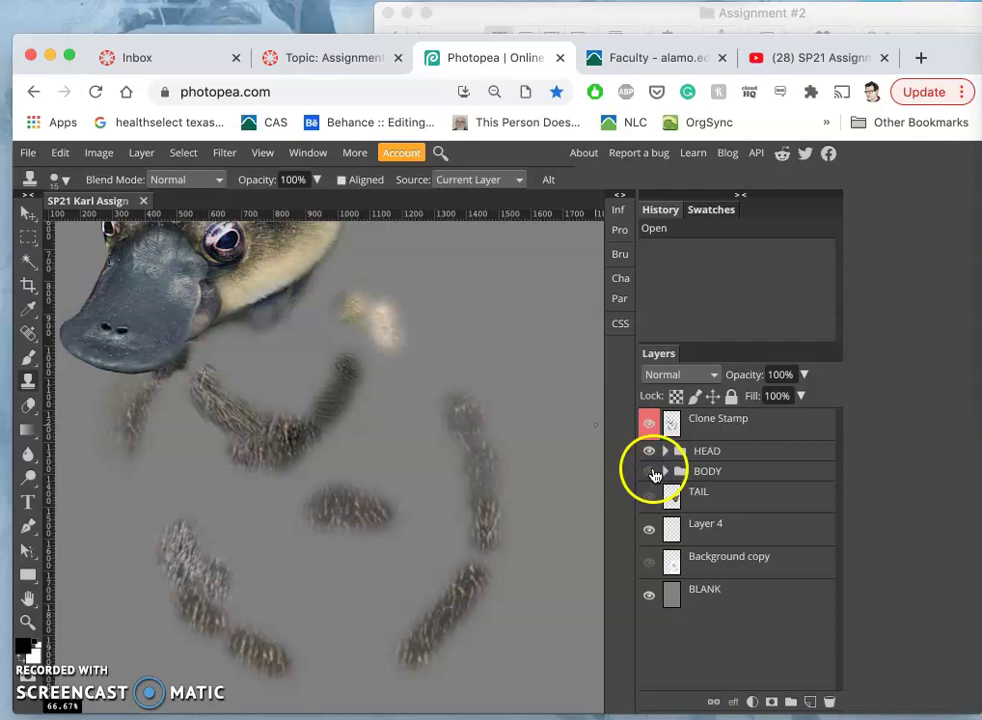
click(649, 472)
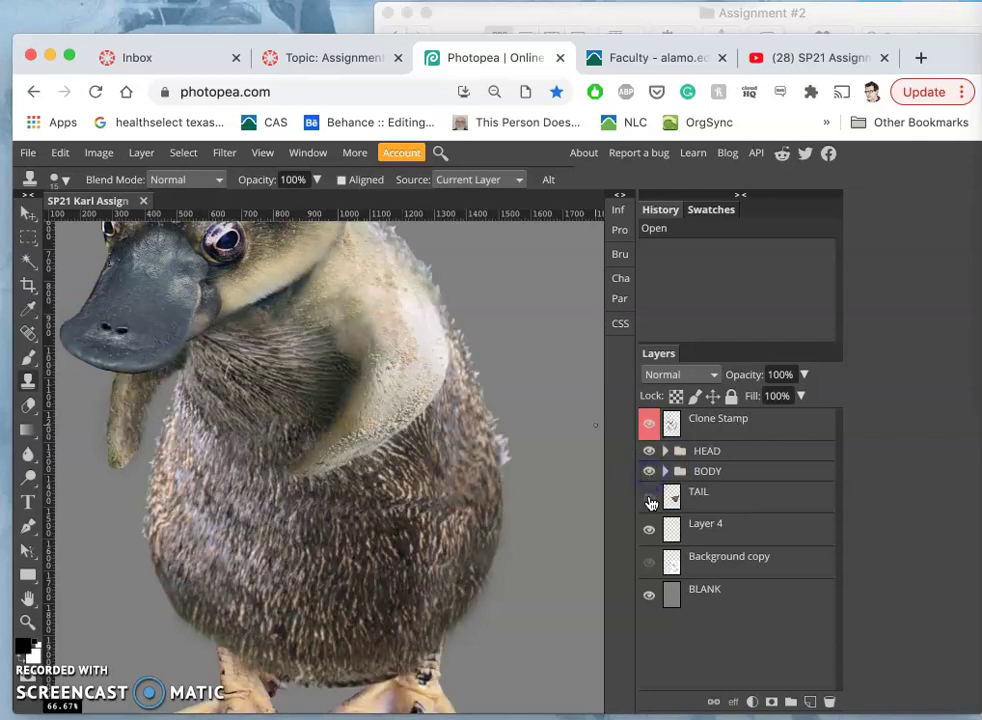
click(649, 496)
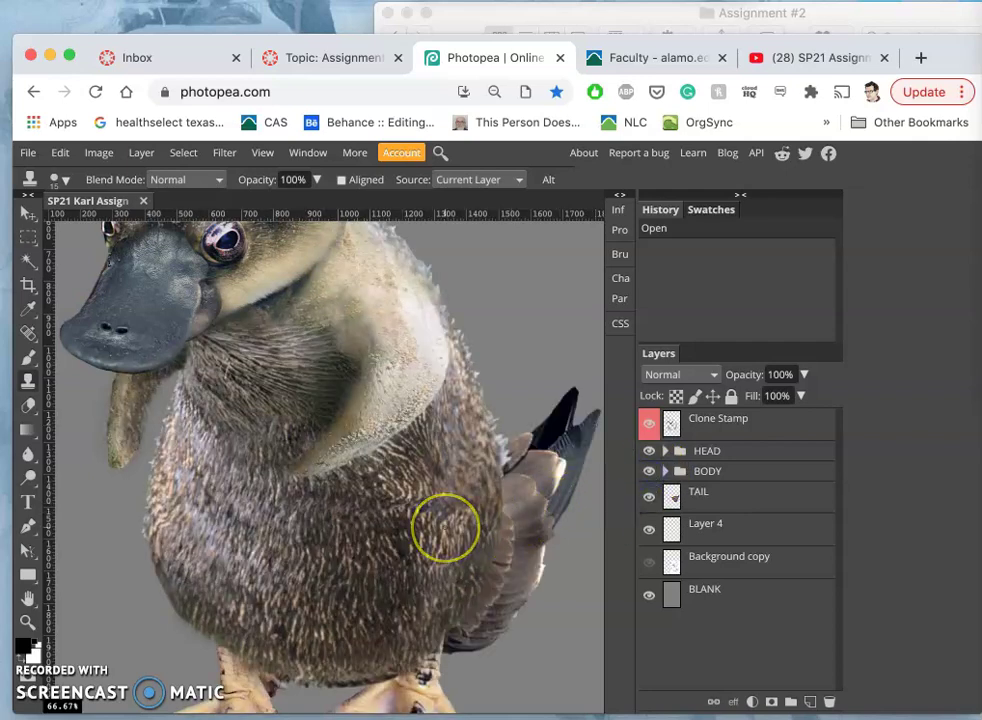
Toggle the BLANK layer off and on to preview transparency, then select the BLANK layer
scroll(341, 403, down, 1)
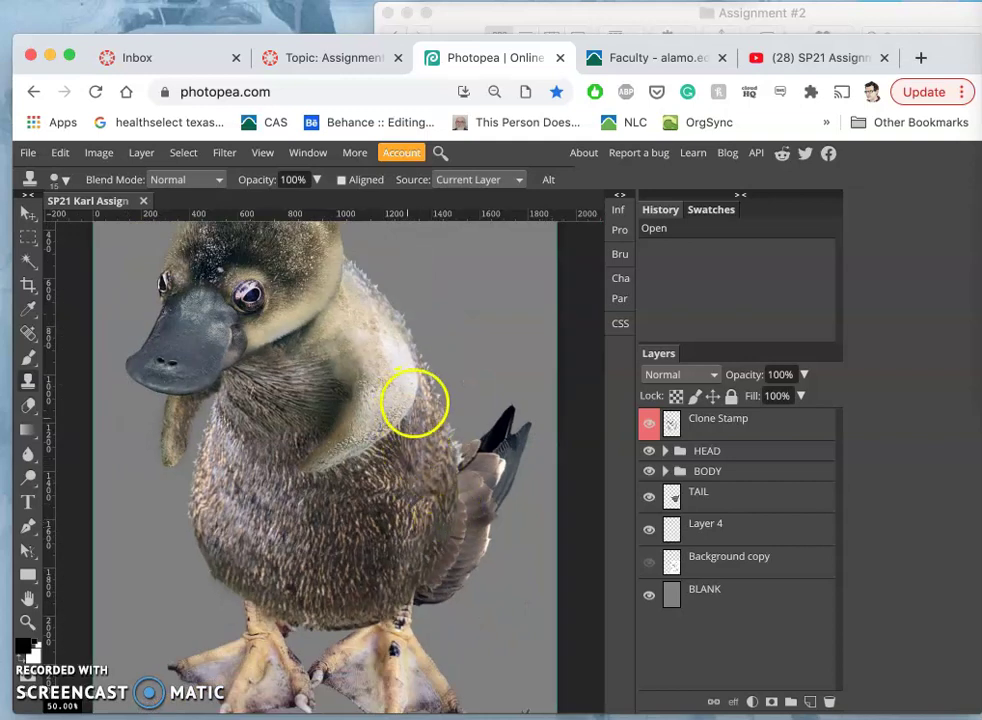
scroll(409, 476, down, 1)
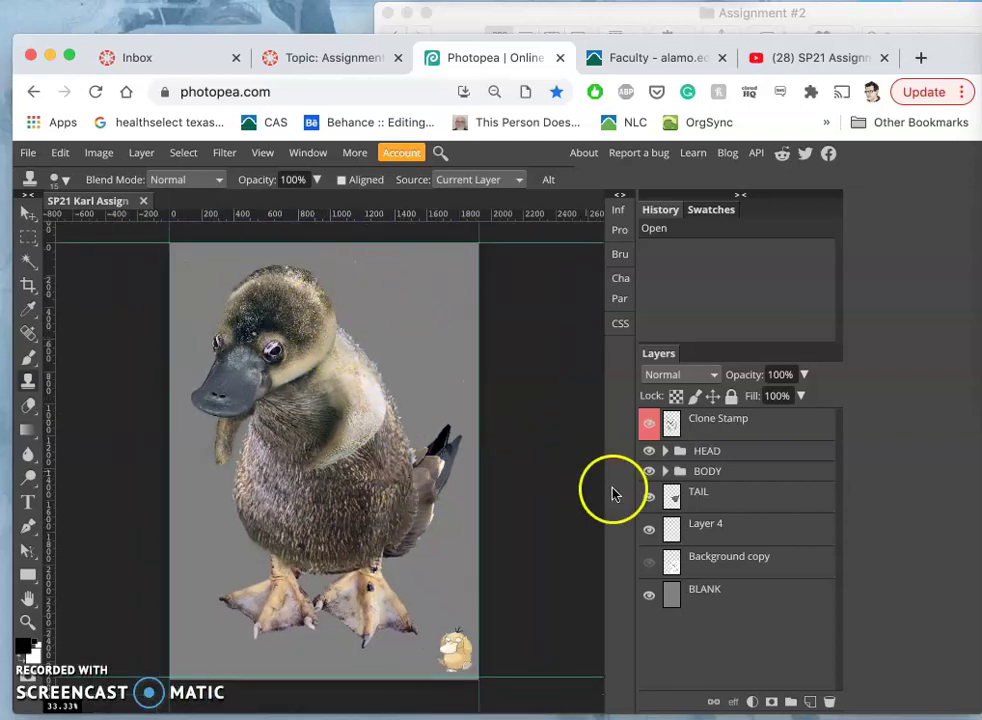
click(650, 595)
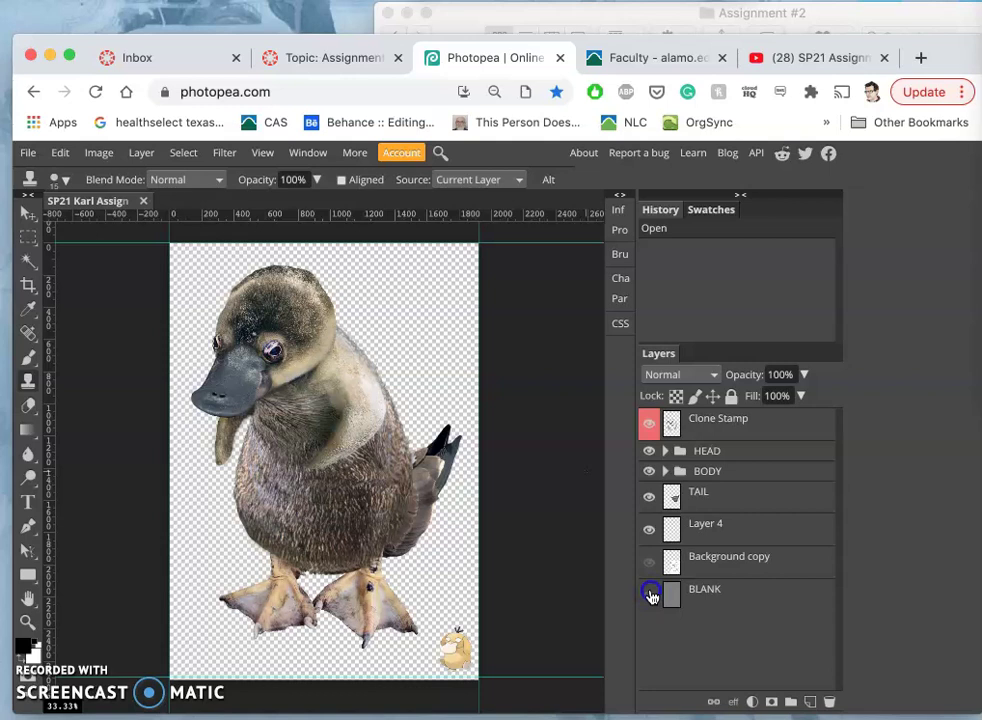
click(650, 595)
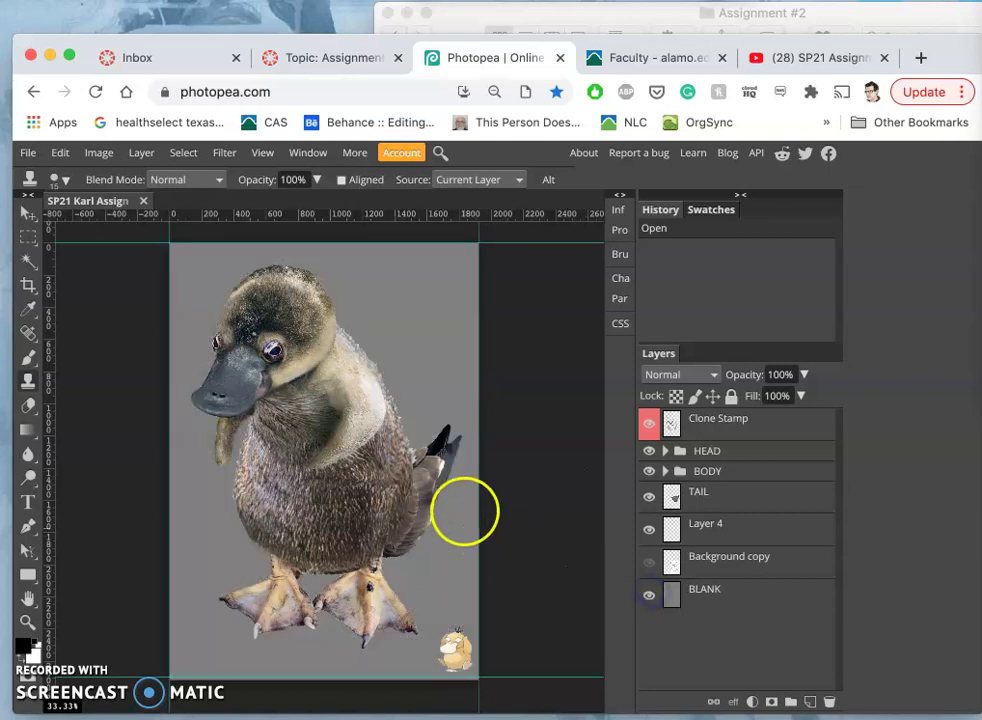
scroll(350, 325, up, 5)
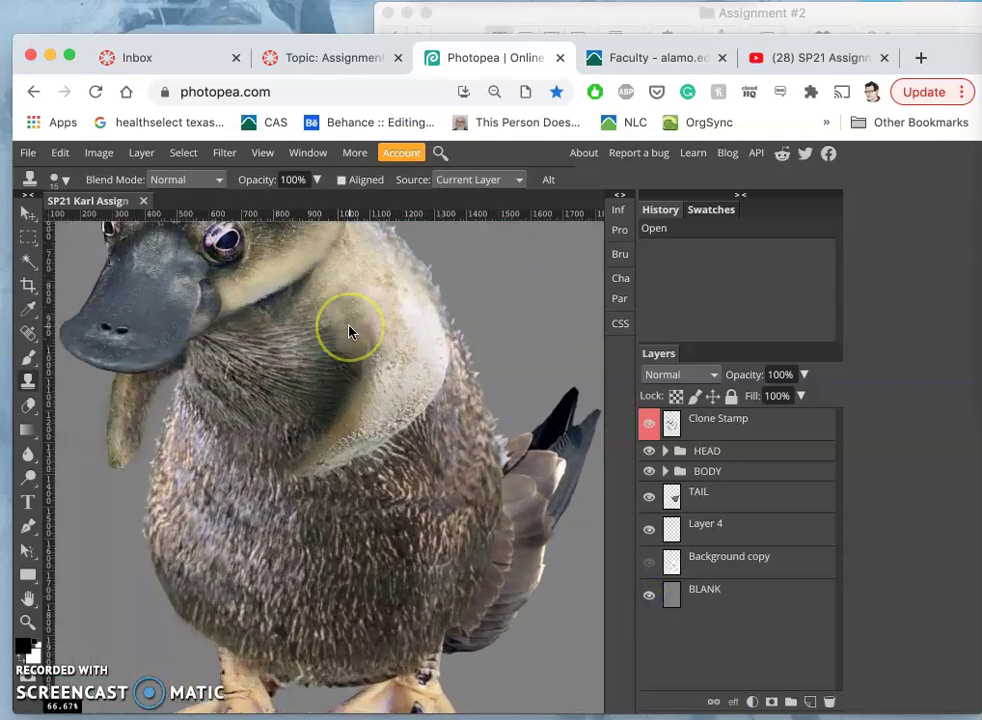
scroll(350, 328, left, 5)
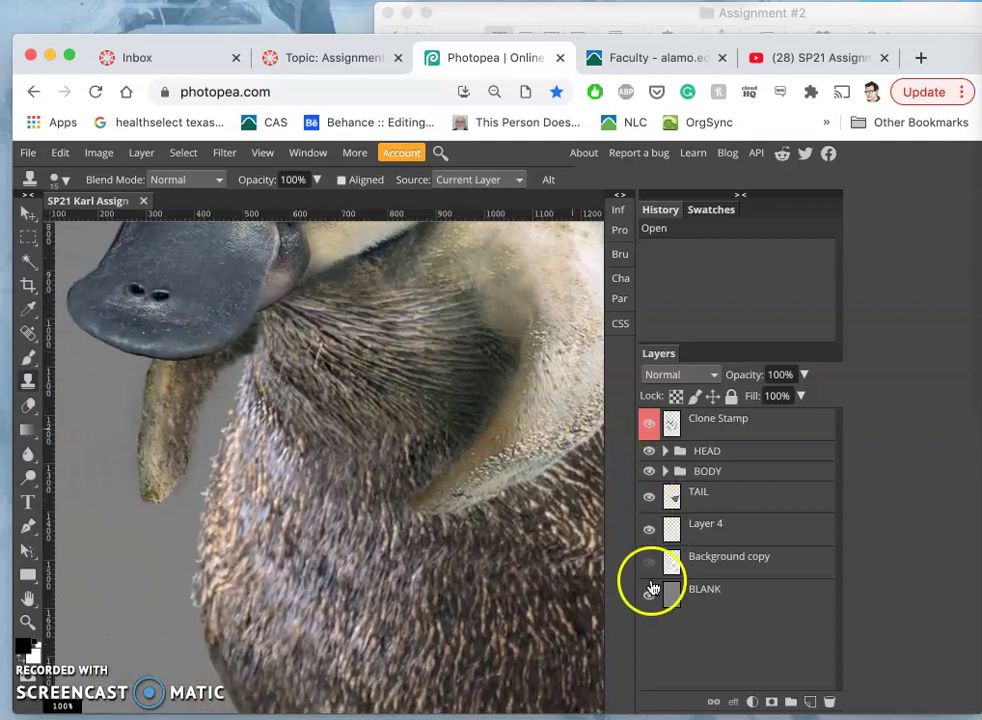
click(650, 595)
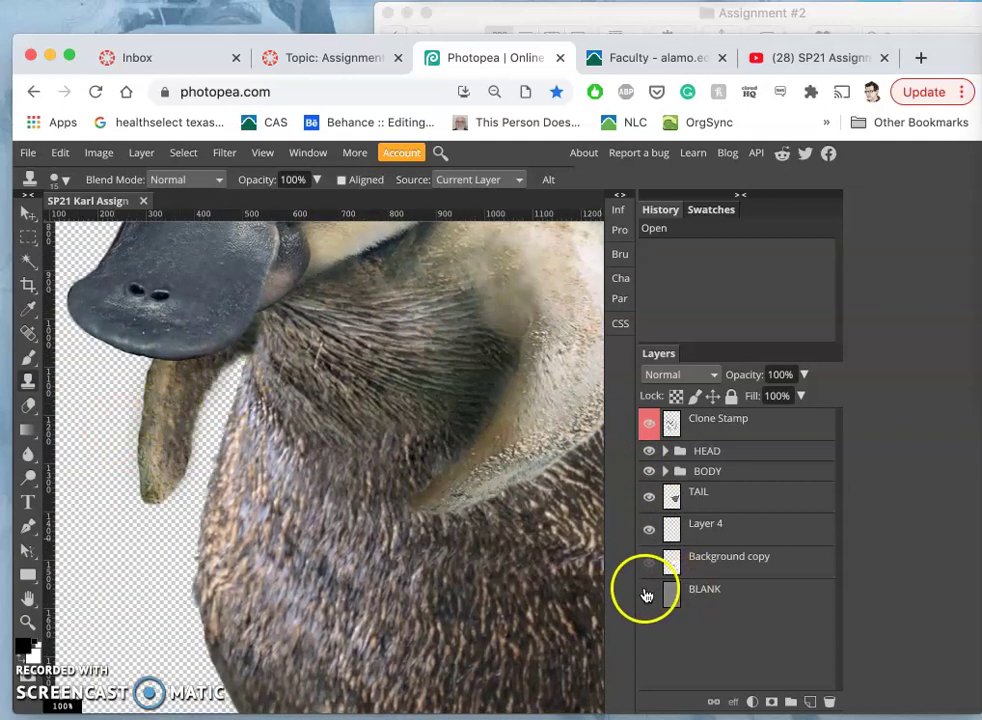
click(649, 595)
click(769, 610)
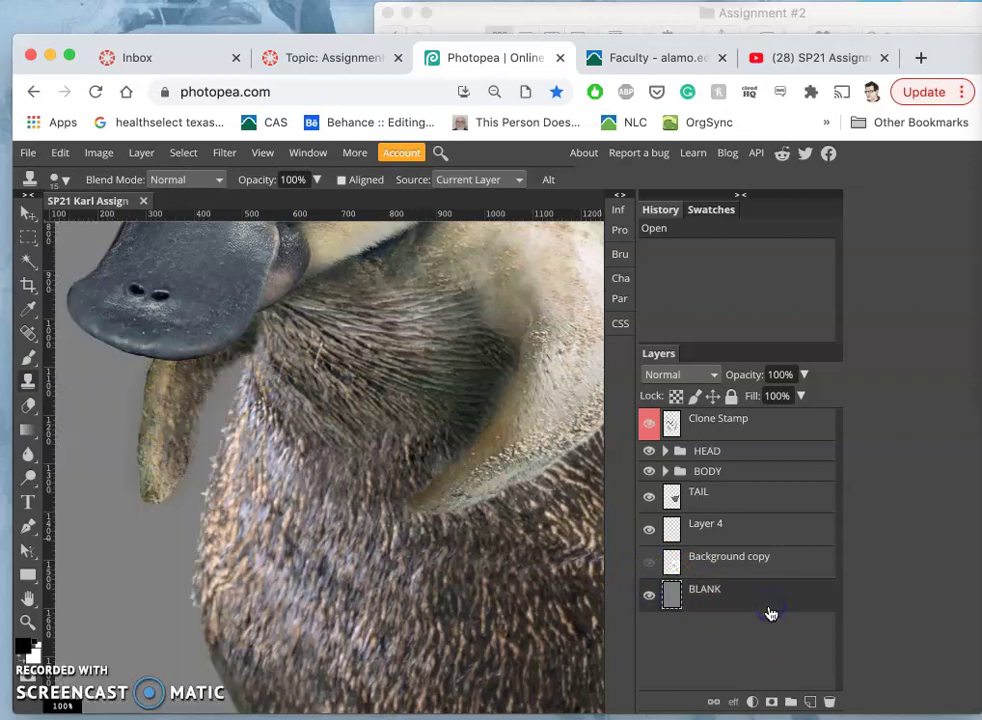
Duplicate the BLANK layer and fill the copy with White via Edit > Fill
click(812, 703)
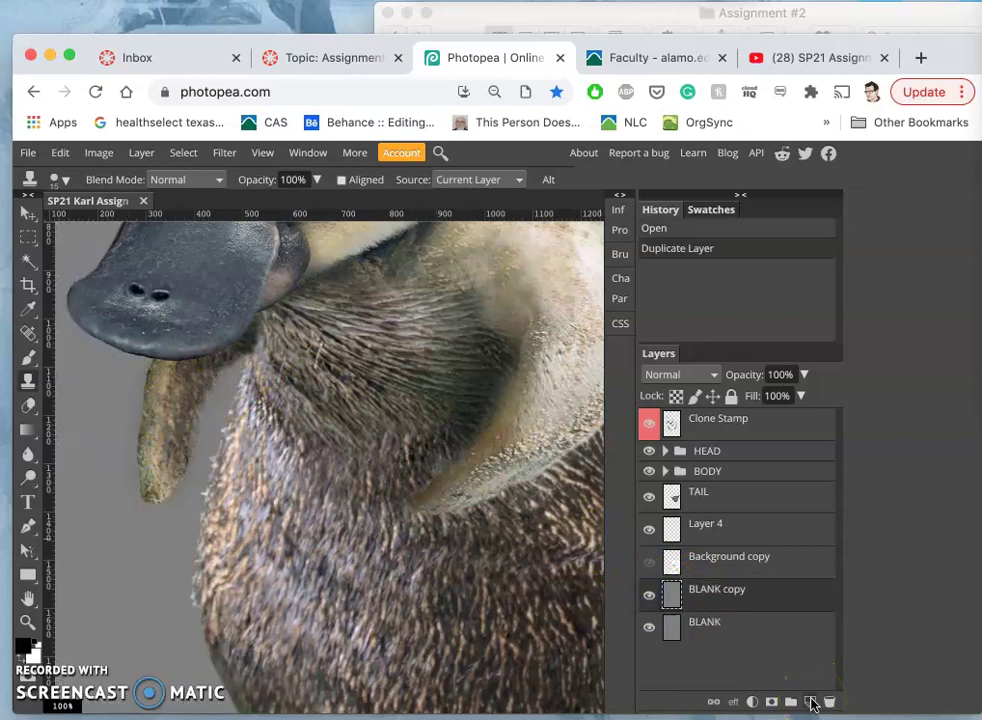
click(61, 154)
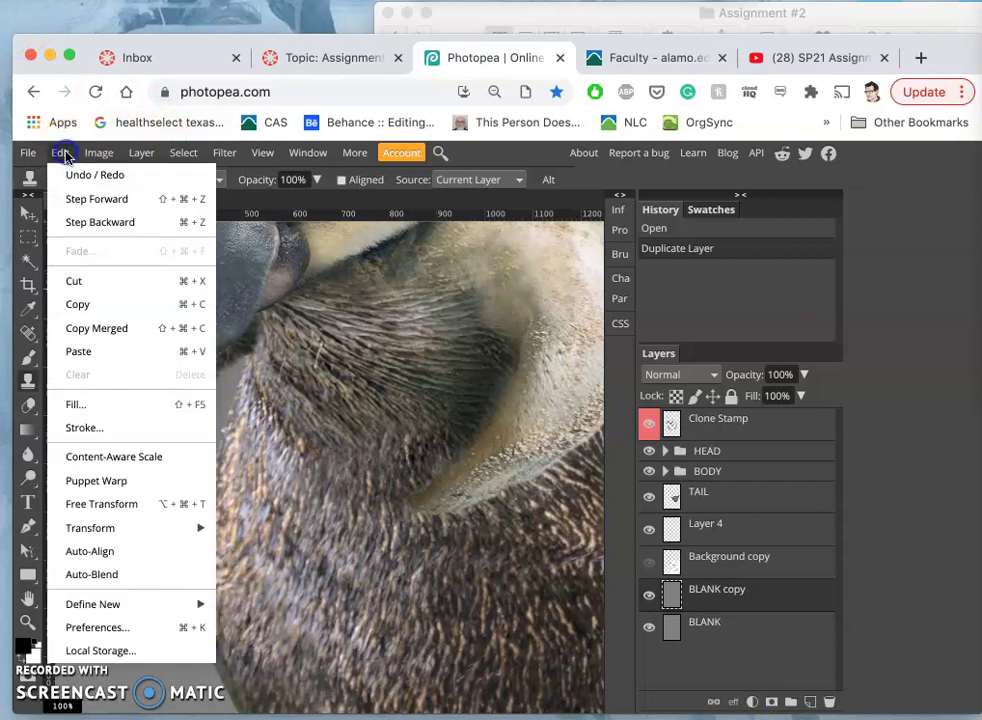
click(80, 404)
click(254, 309)
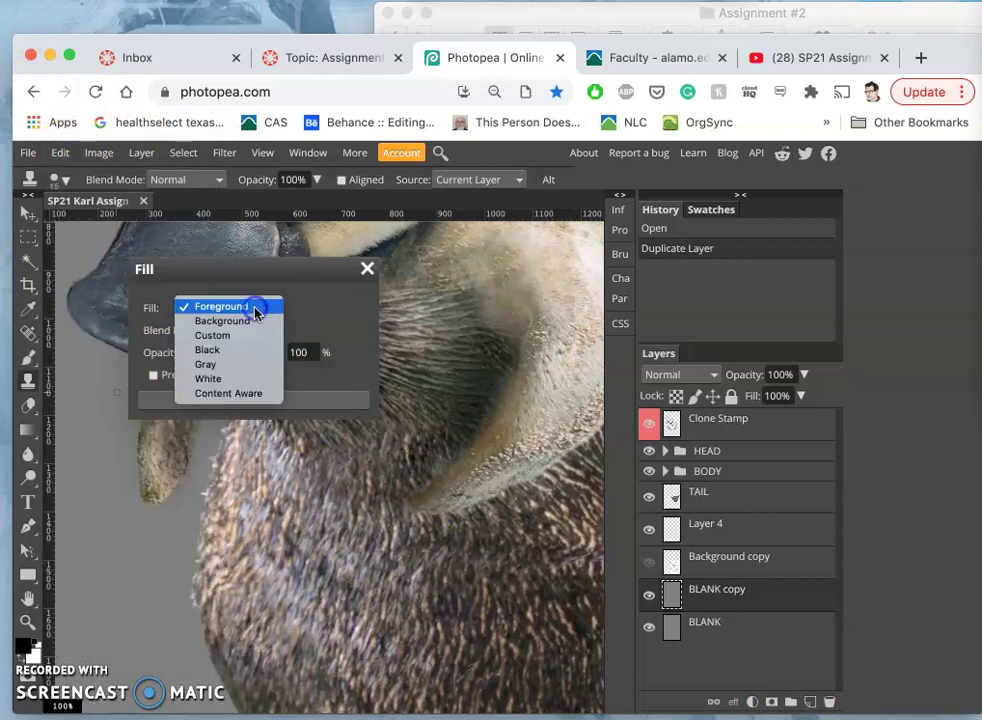
click(241, 381)
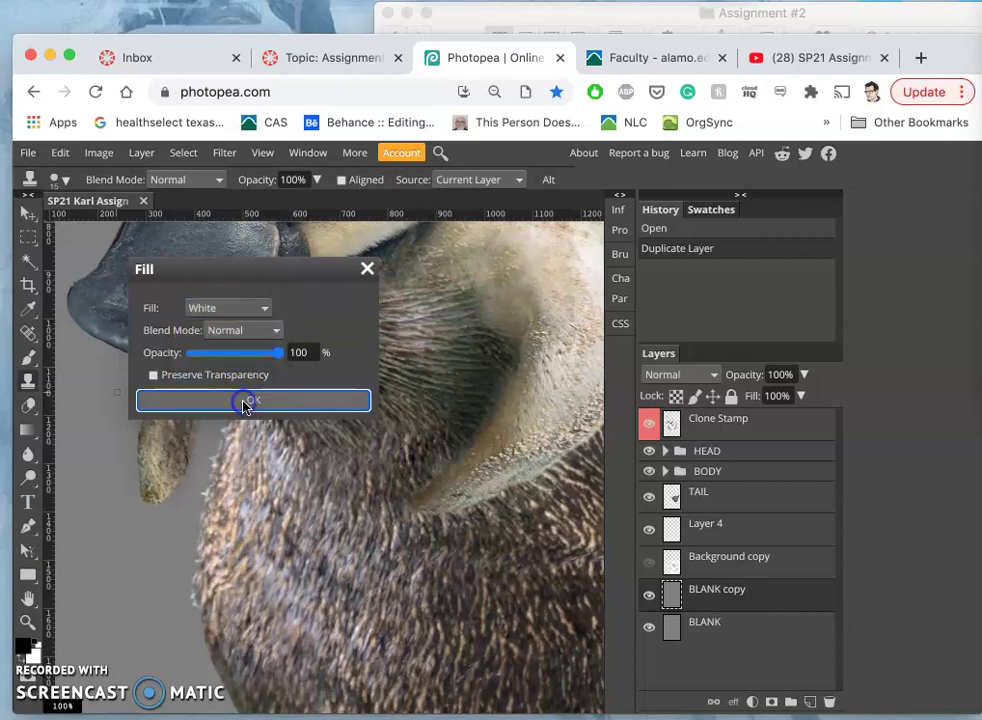
click(250, 400)
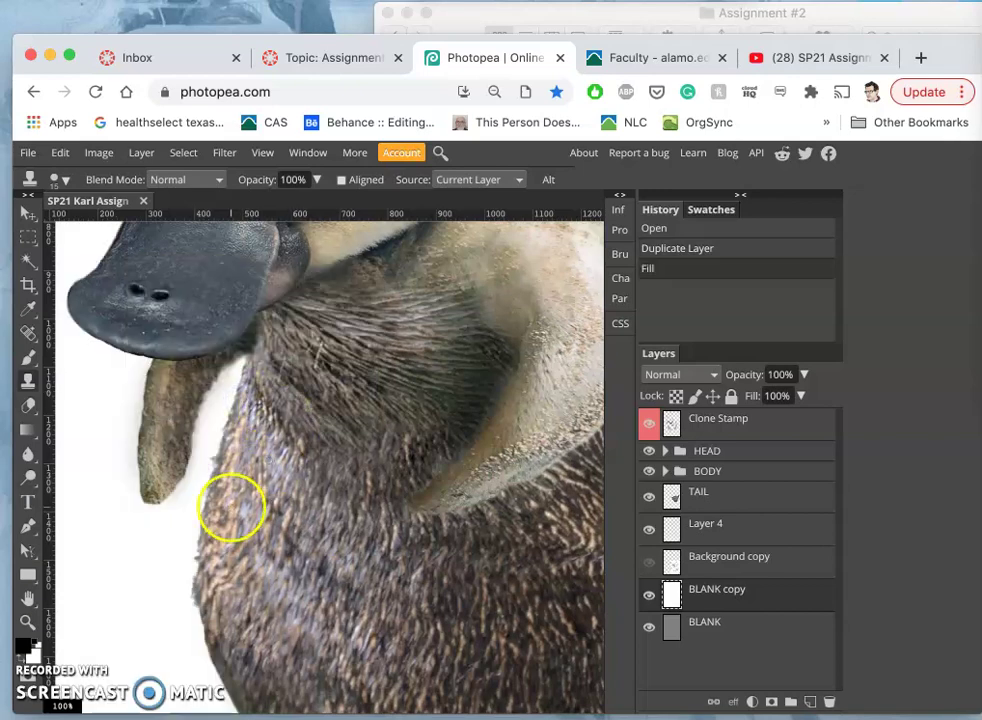
Toggle the Clone Stamp fur layer off and on to compare the tail
scroll(230, 512, up, 5)
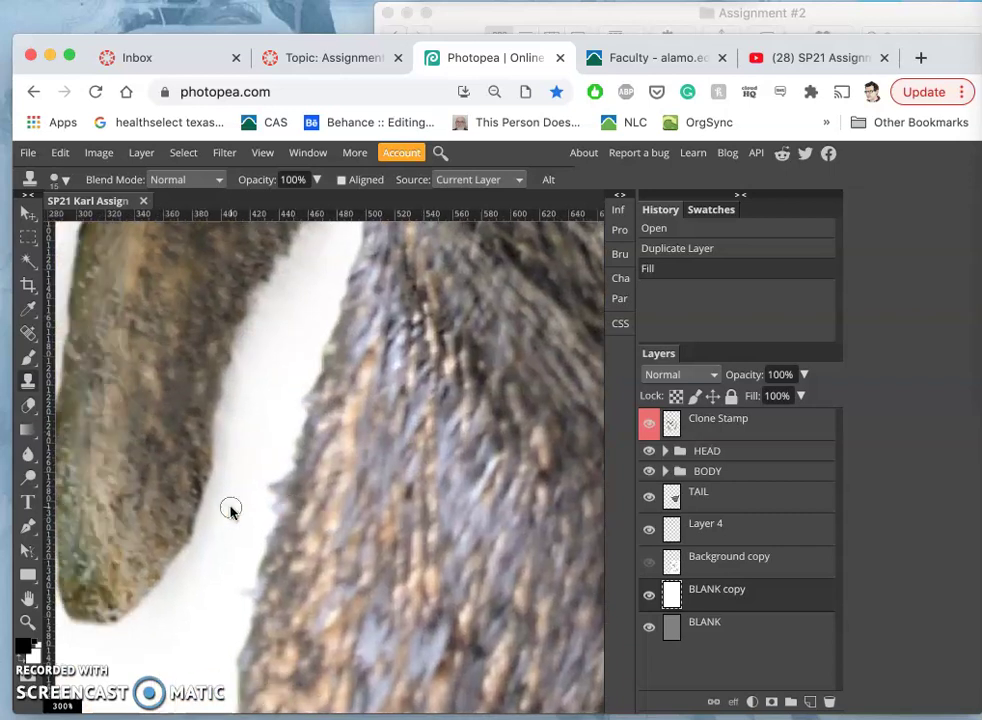
scroll(230, 508, left, 5)
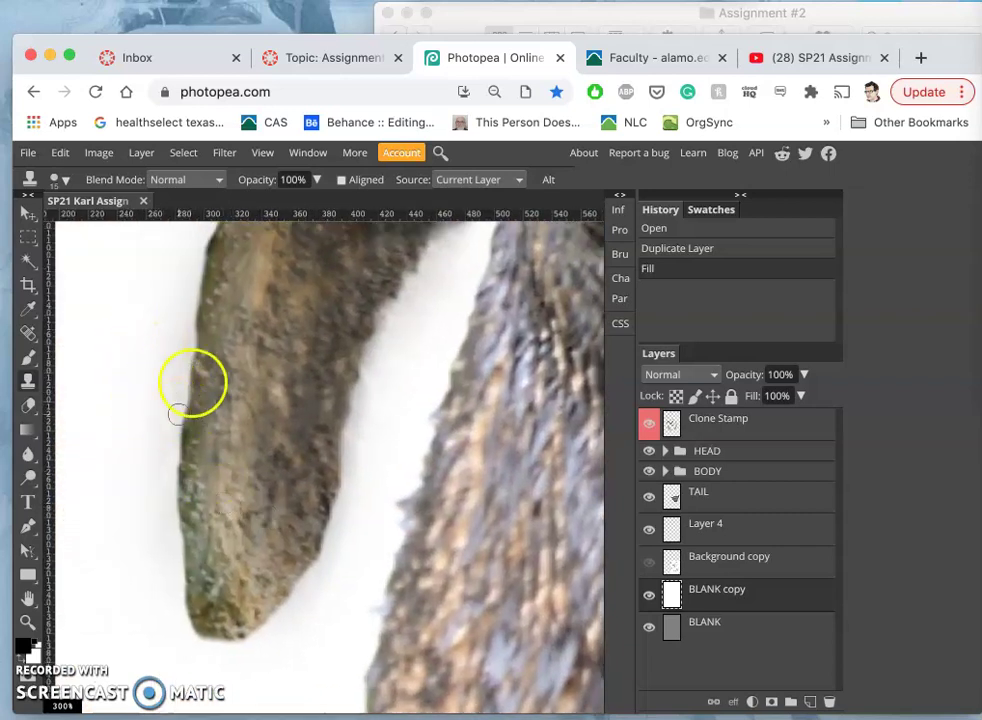
click(649, 427)
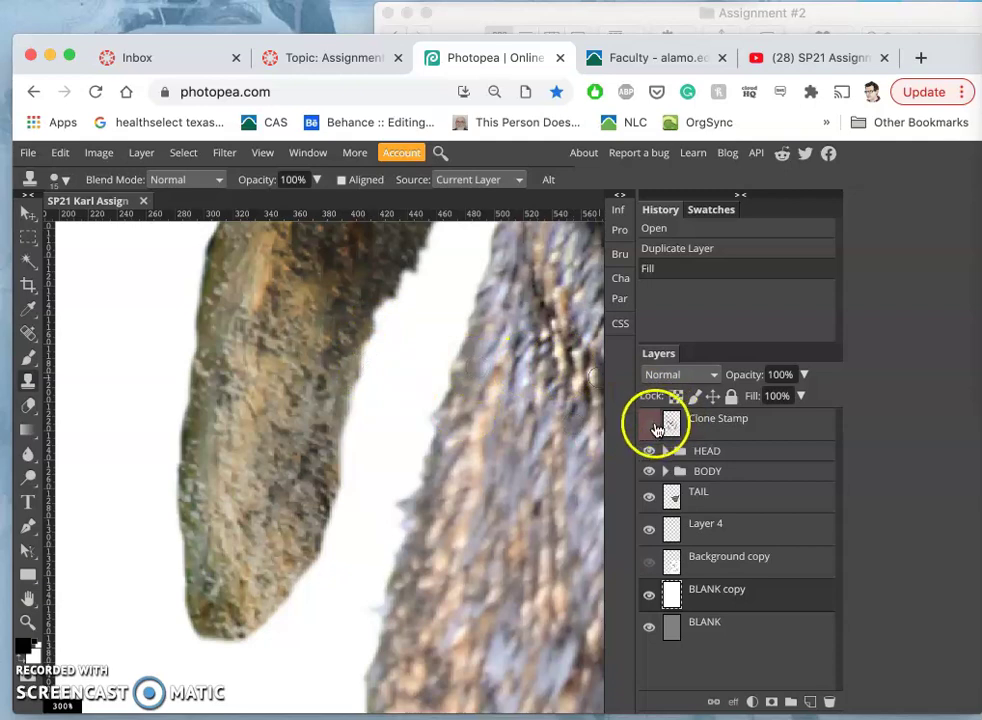
click(649, 427)
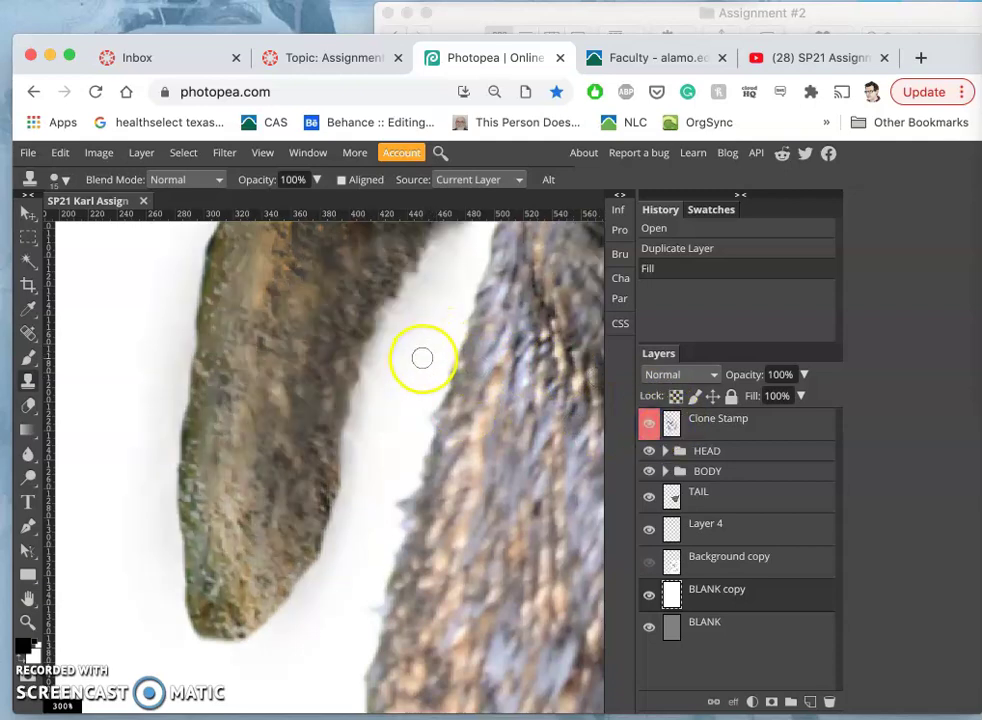
Clone fur texture onto the platypus body, then toggle the HEAD group to check it
scroll(422, 363, down, 1)
scroll(422, 363, down, 1)
scroll(422, 363, down, 2)
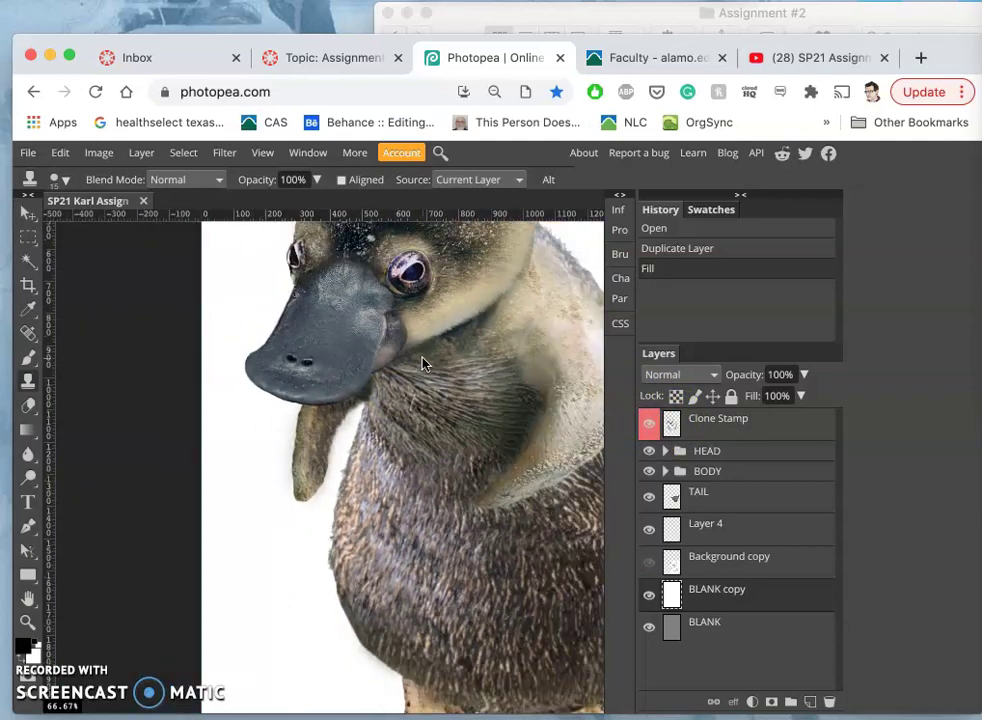
scroll(422, 363, down, 1)
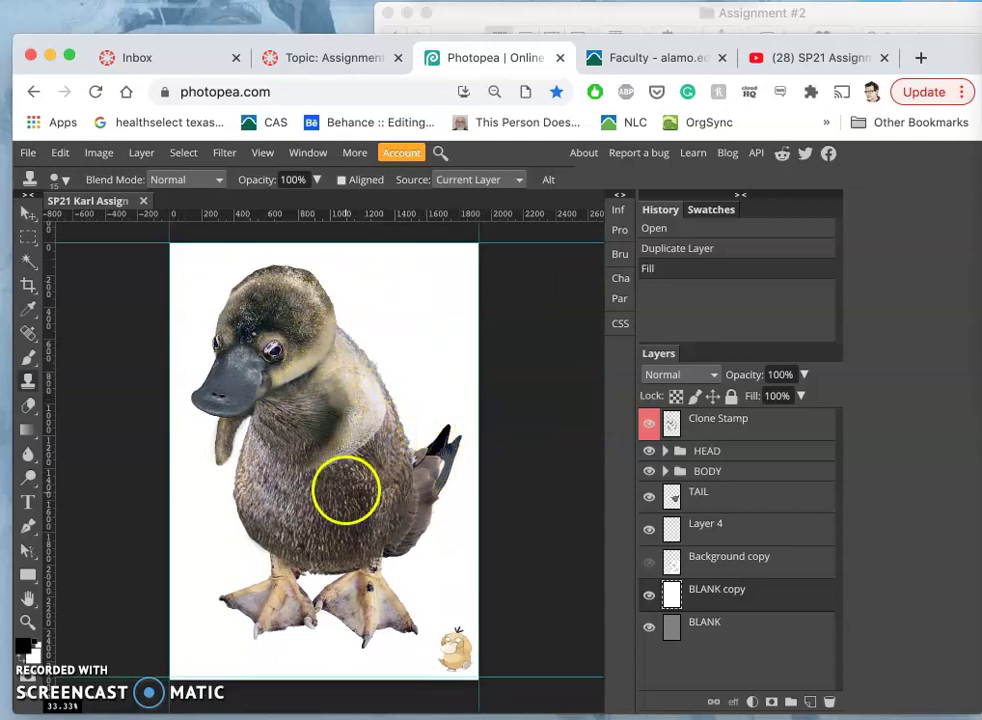
mouse_move(333, 427)
mouse_down()
mouse_move(340, 456)
mouse_move(355, 435)
mouse_up()
scroll(355, 425, up, 3)
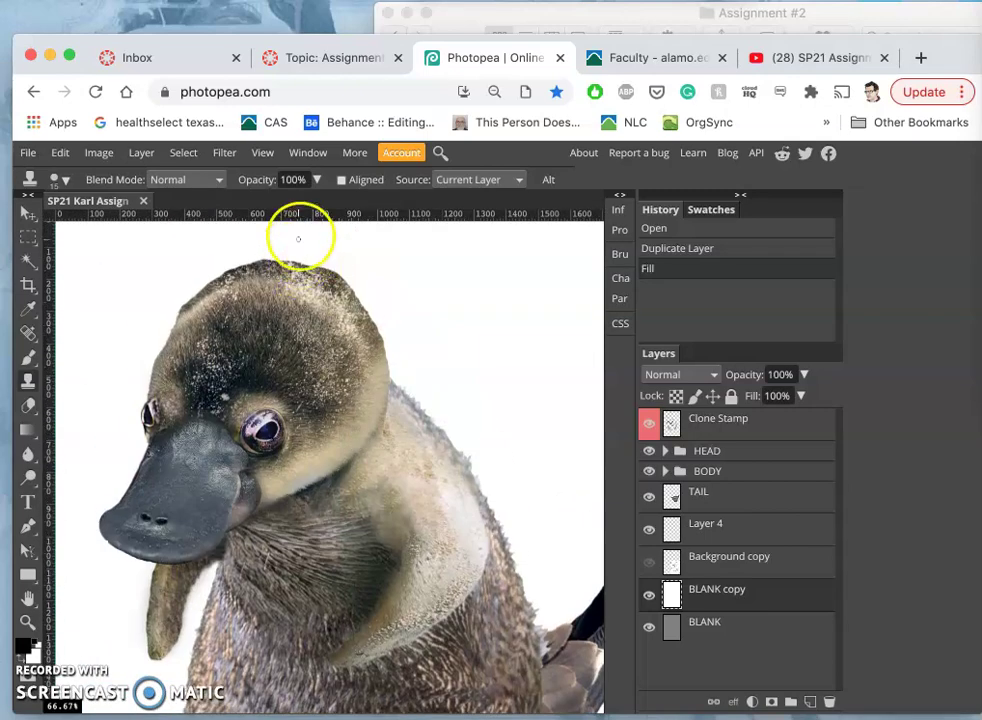
scroll(300, 256, up, 2)
scroll(296, 260, up, 3)
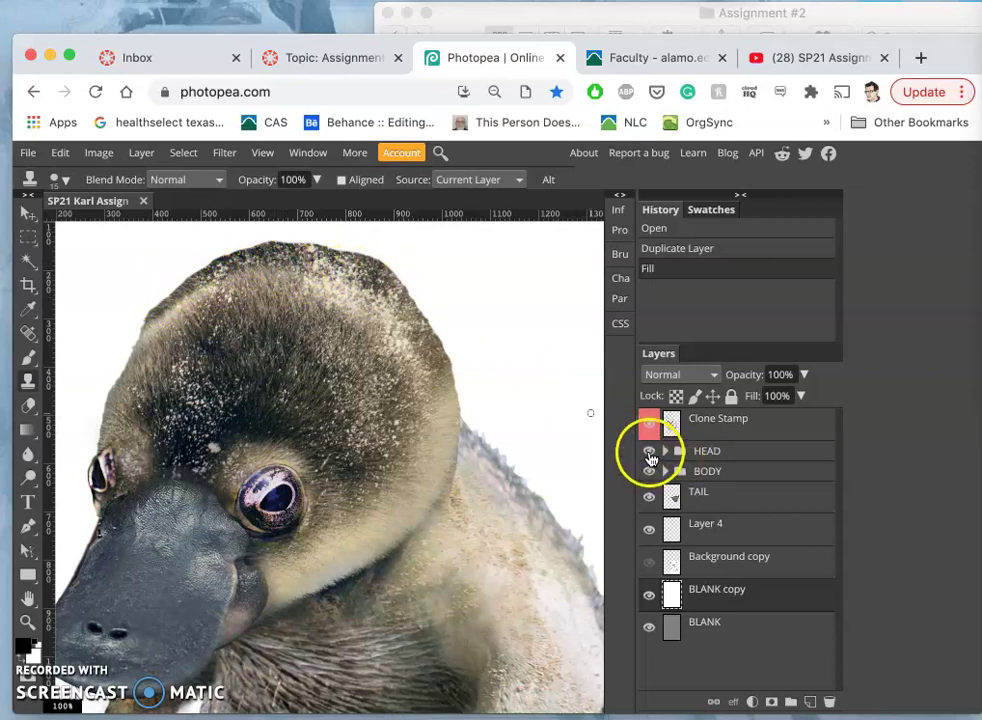
click(649, 451)
click(649, 451)
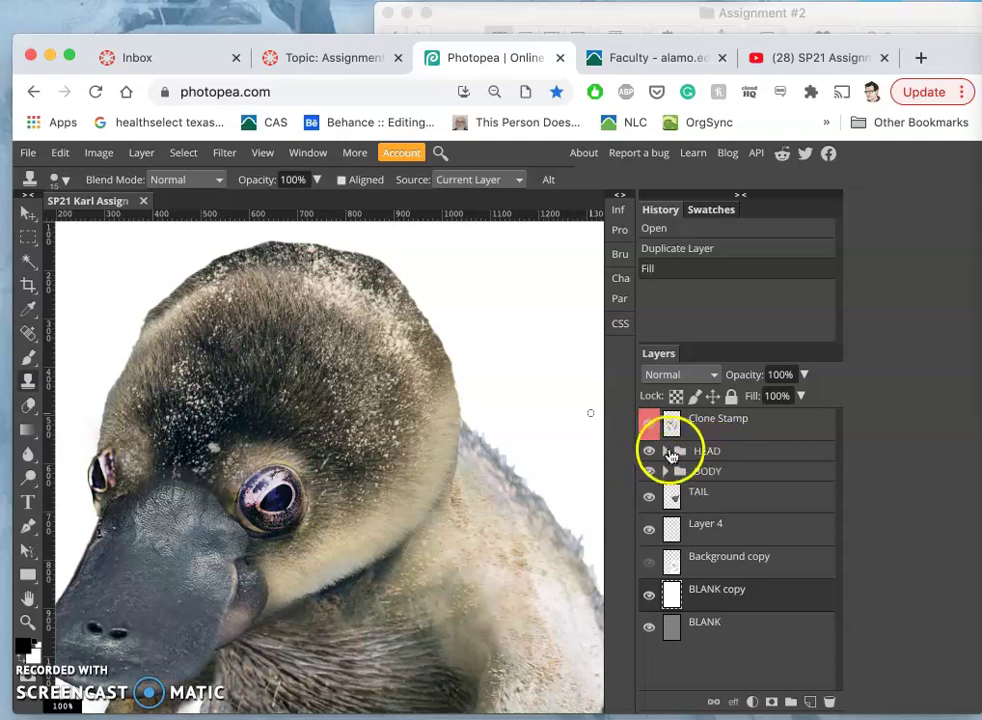
Expand the HEAD group, check Layer 2 by toggling it, and select Layer 2
click(666, 451)
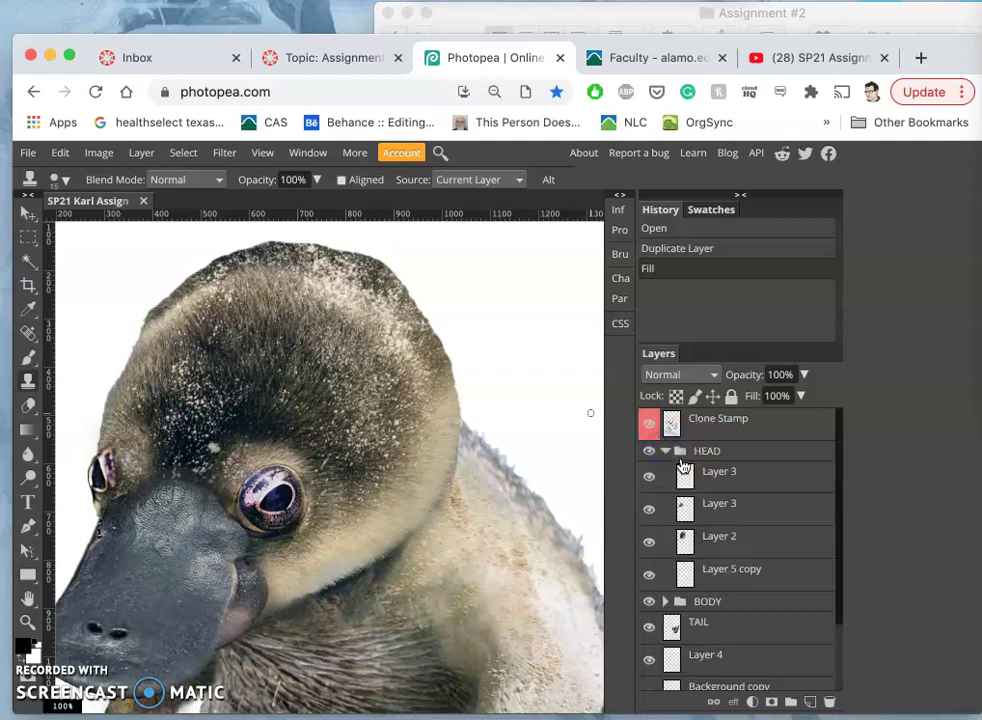
click(649, 541)
click(649, 541)
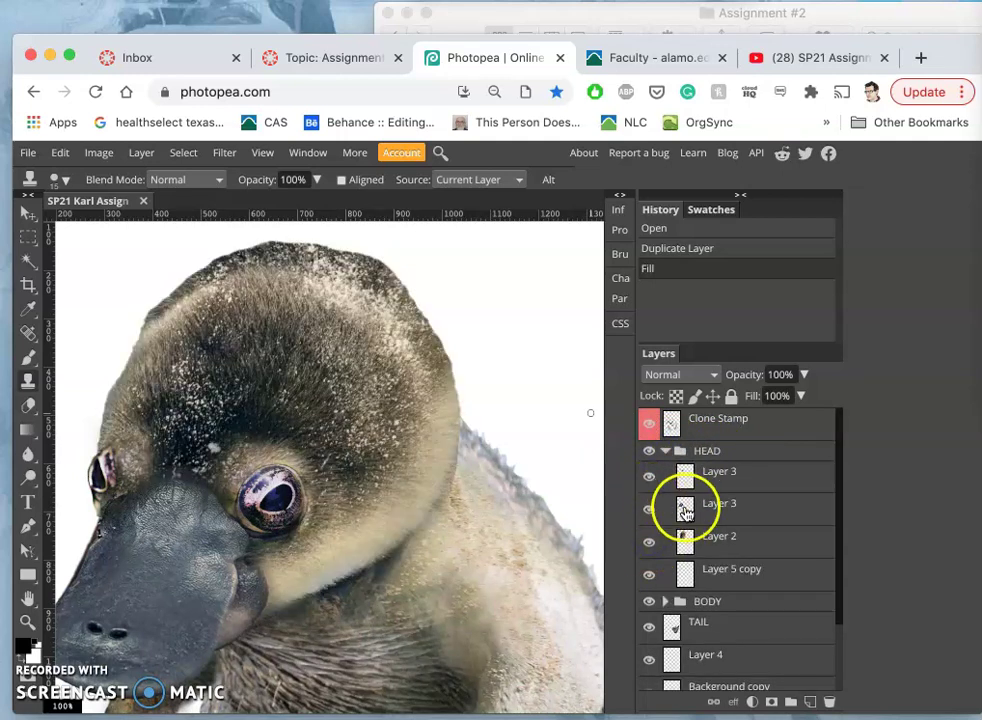
click(688, 538)
scroll(218, 252, up, 5)
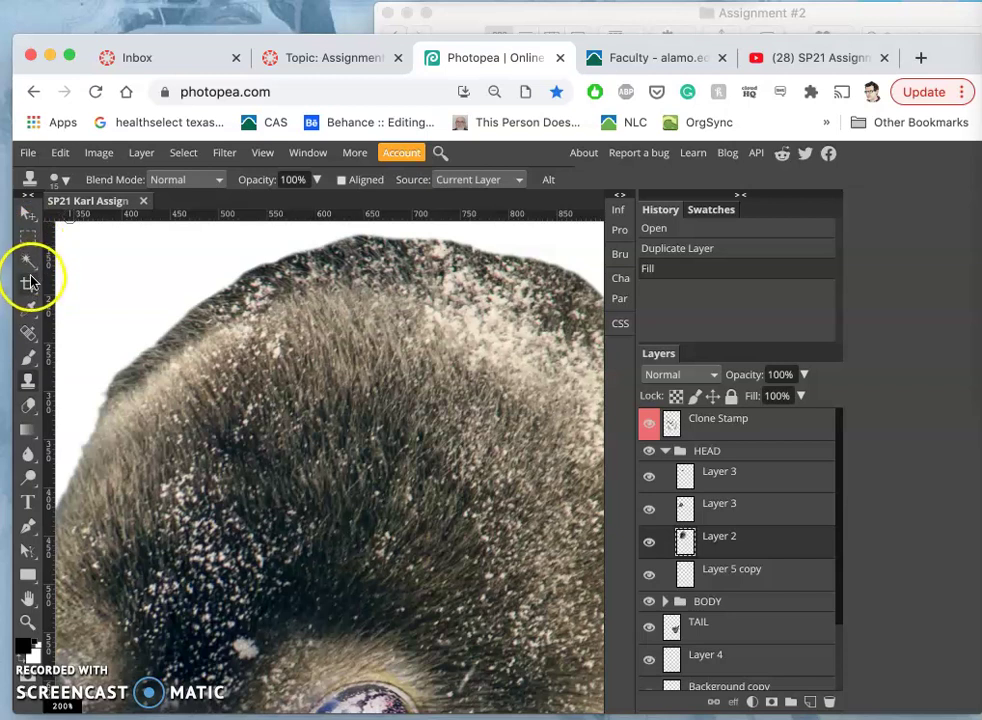
Switch to the freehand Lasso tool with a 1 px feather
click(28, 238)
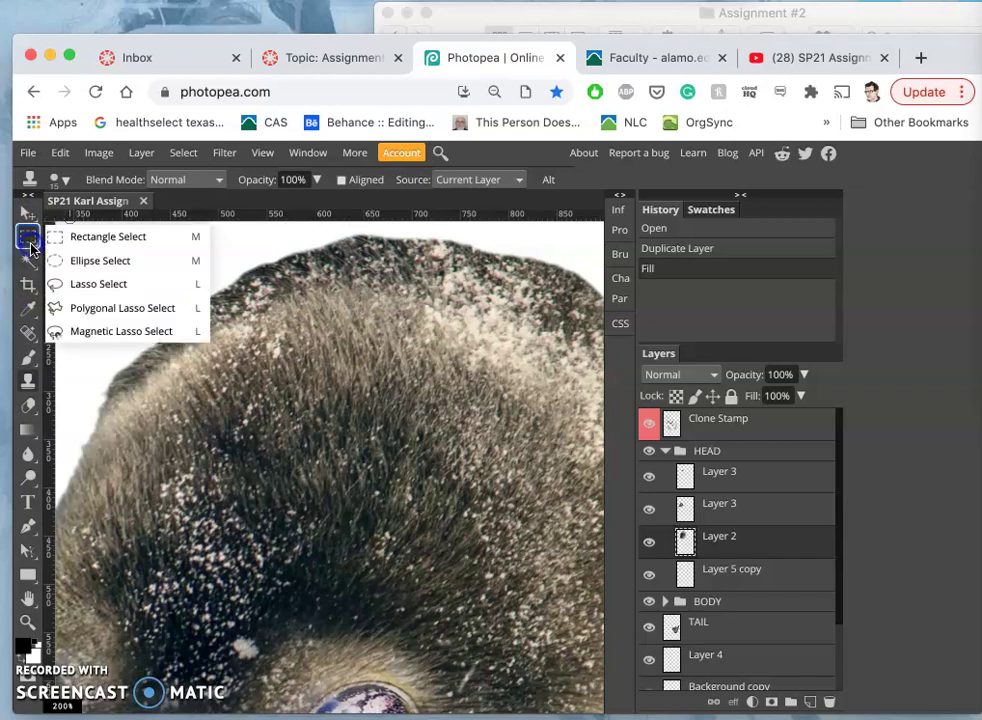
click(89, 285)
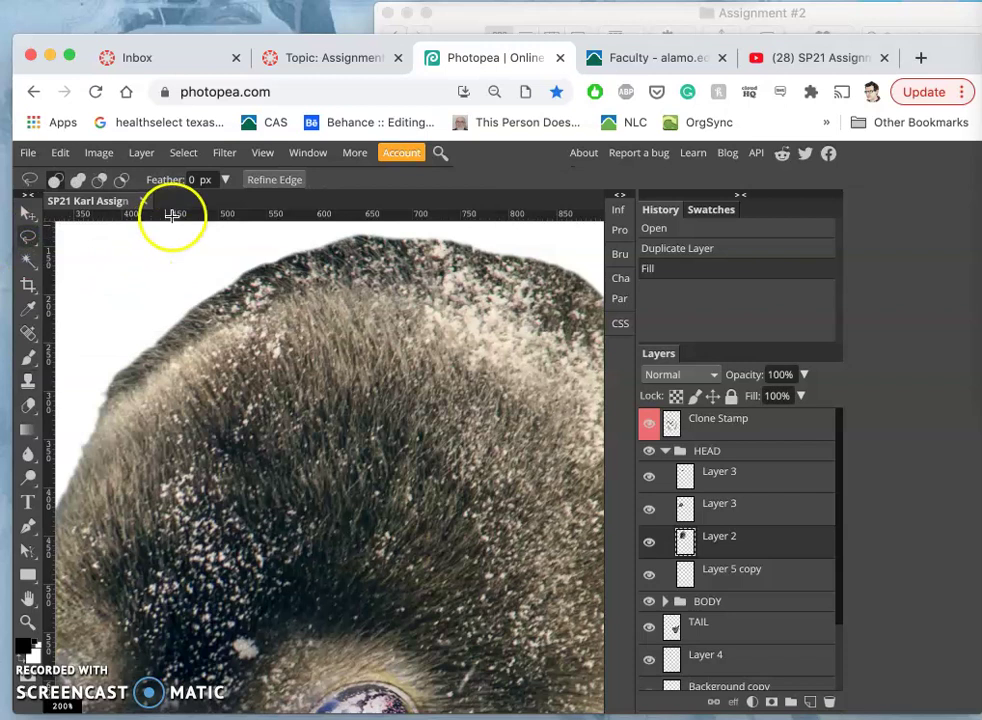
click(198, 180)
click(183, 216)
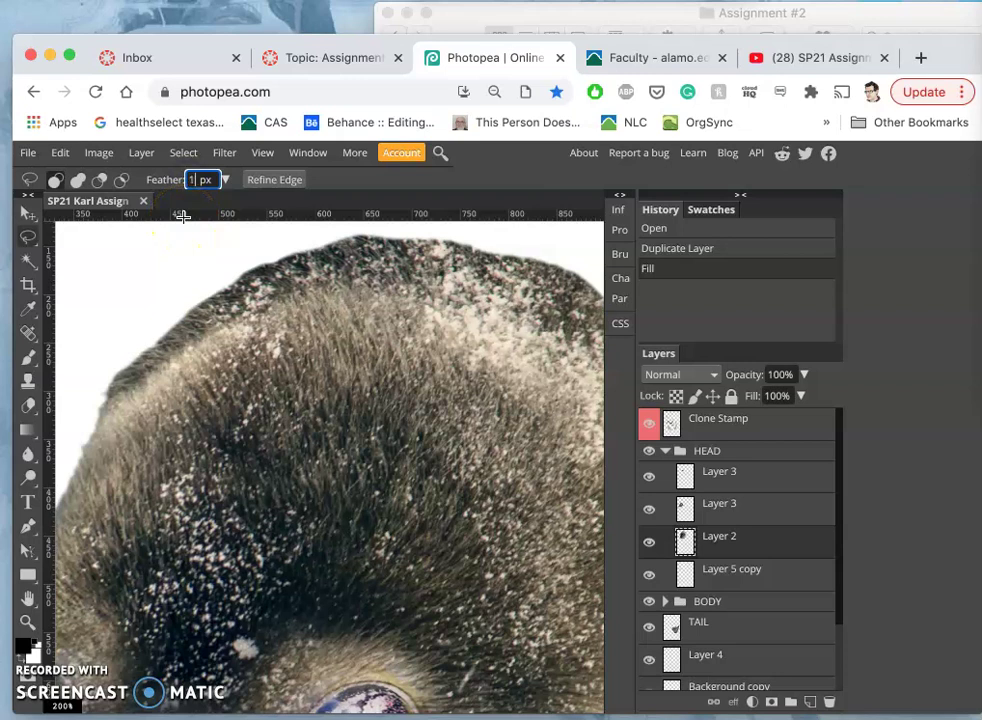
click(118, 405)
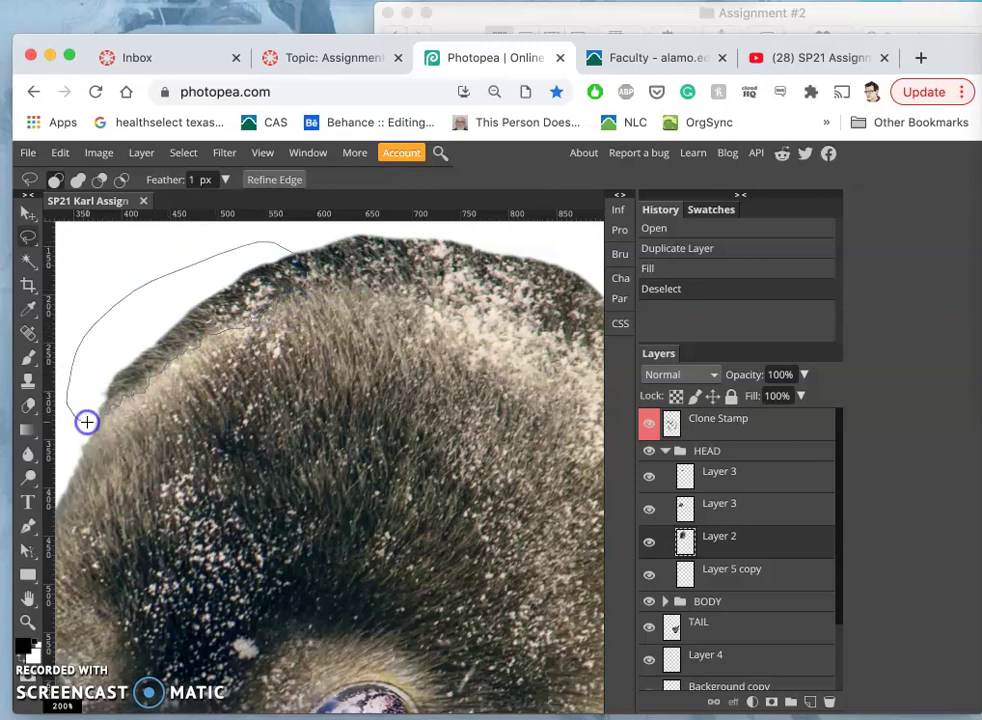
Lasso the stray background along the head's top-left edge, delete it repeatedly, and deselect
drag(86, 422, 86, 422)
key(Delete)
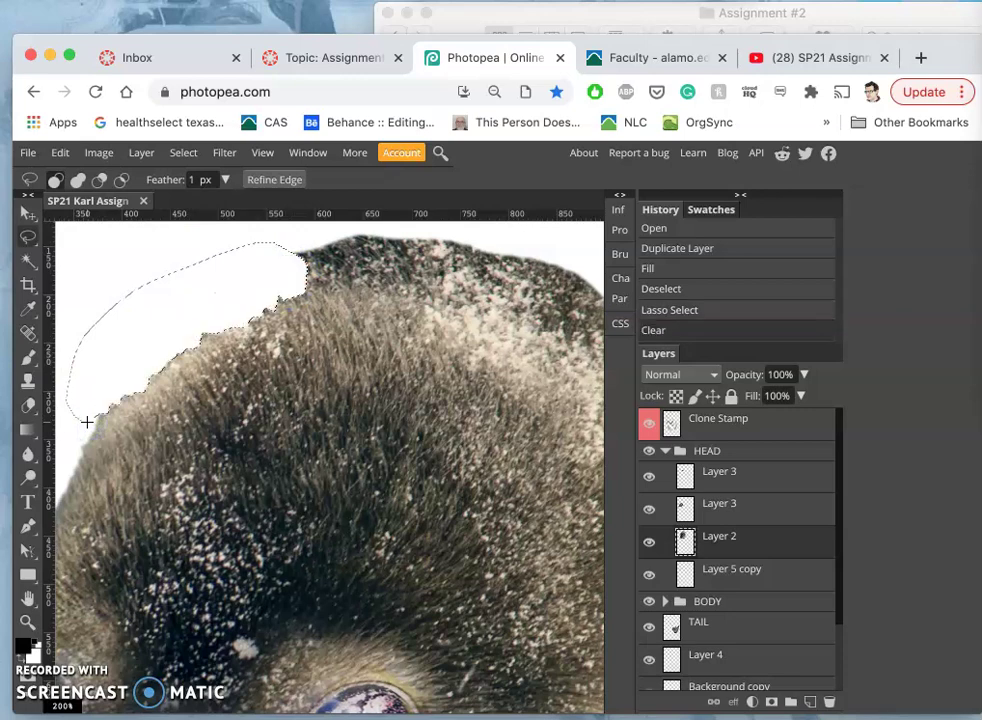
key(Delete)
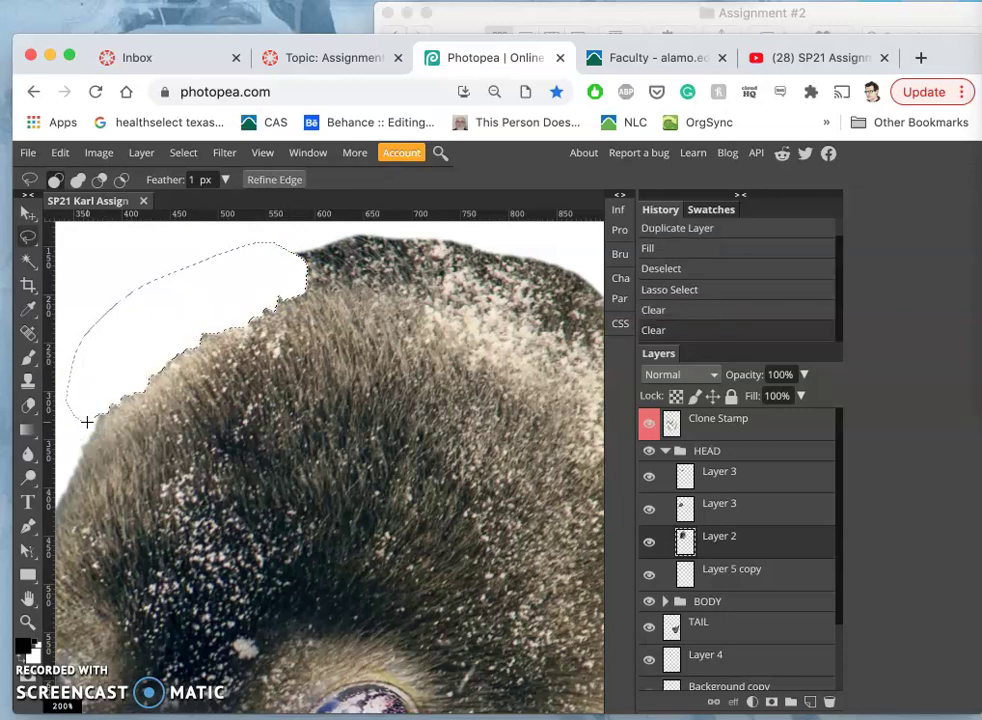
key(ctrl+plus)
scroll(87, 428, left, 5)
scroll(87, 428, up, 5)
scroll(87, 428, left, 2)
scroll(87, 428, down, 1)
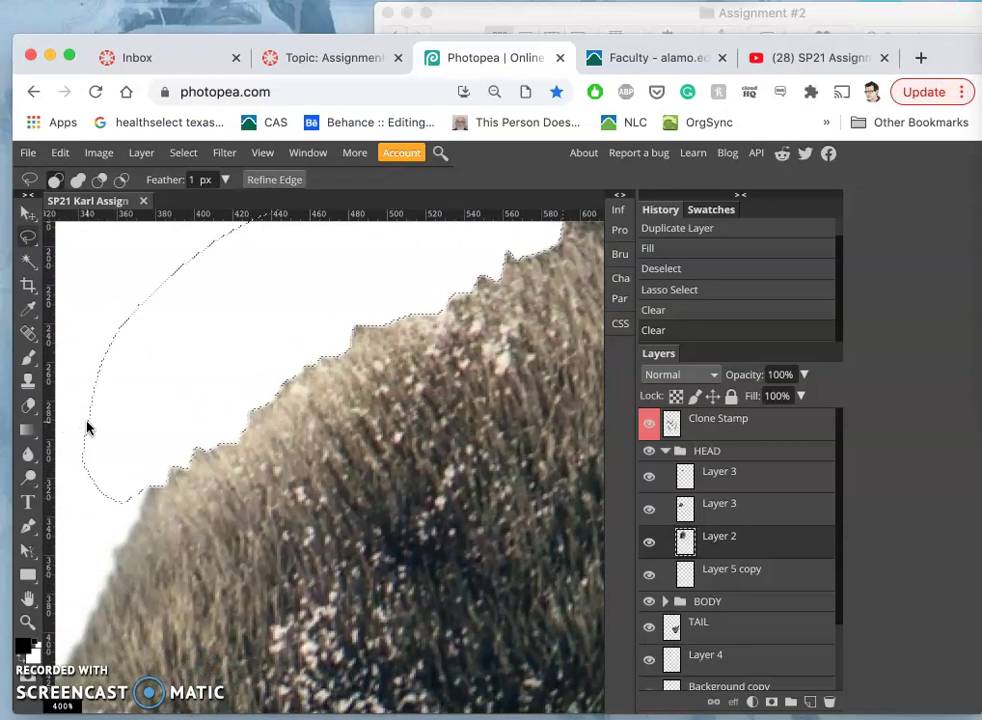
key(Delete)
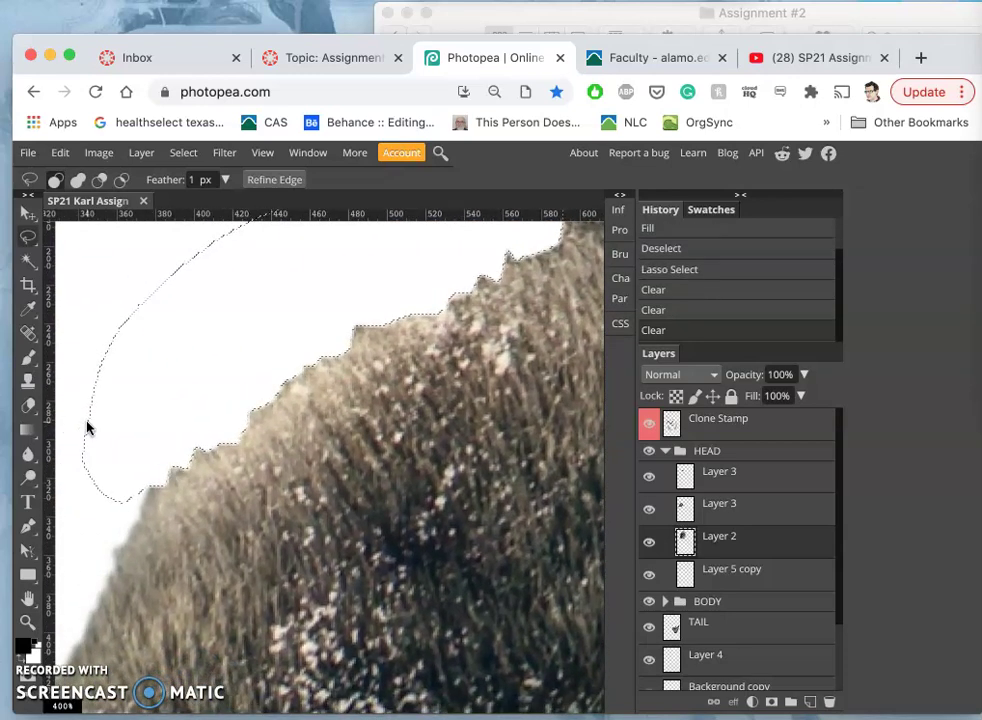
key(super+d)
Undo to restore the fur erased along the head's edge
mouse_move(180, 415)
mouse_down()
mouse_move(225, 412)
mouse_move(258, 452)
mouse_up()
scroll(258, 452, down, 3)
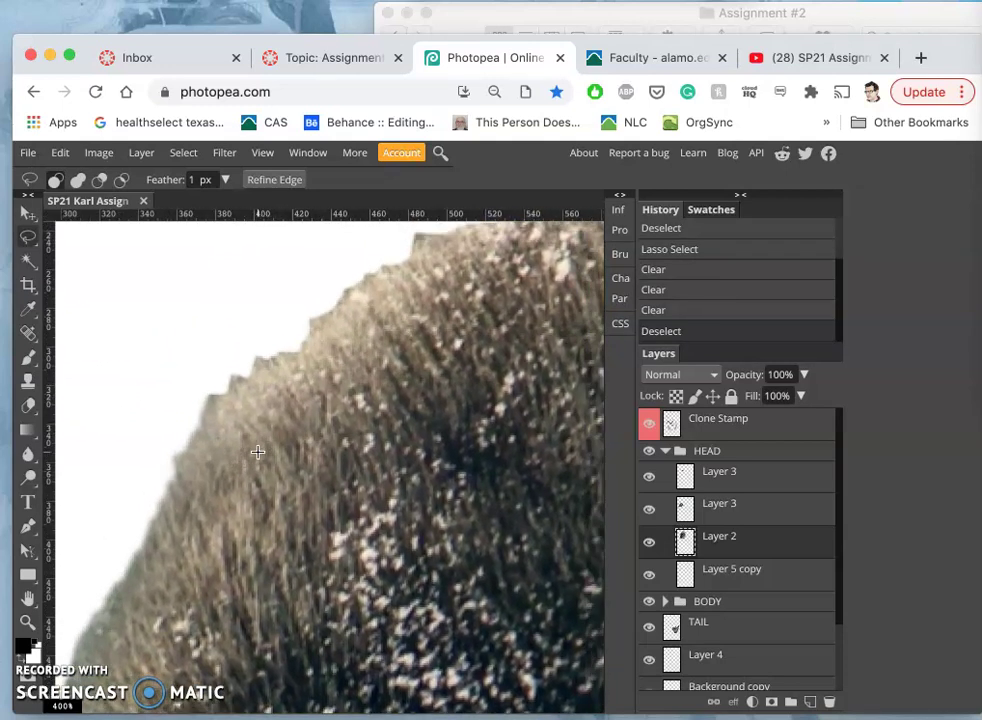
click(359, 357)
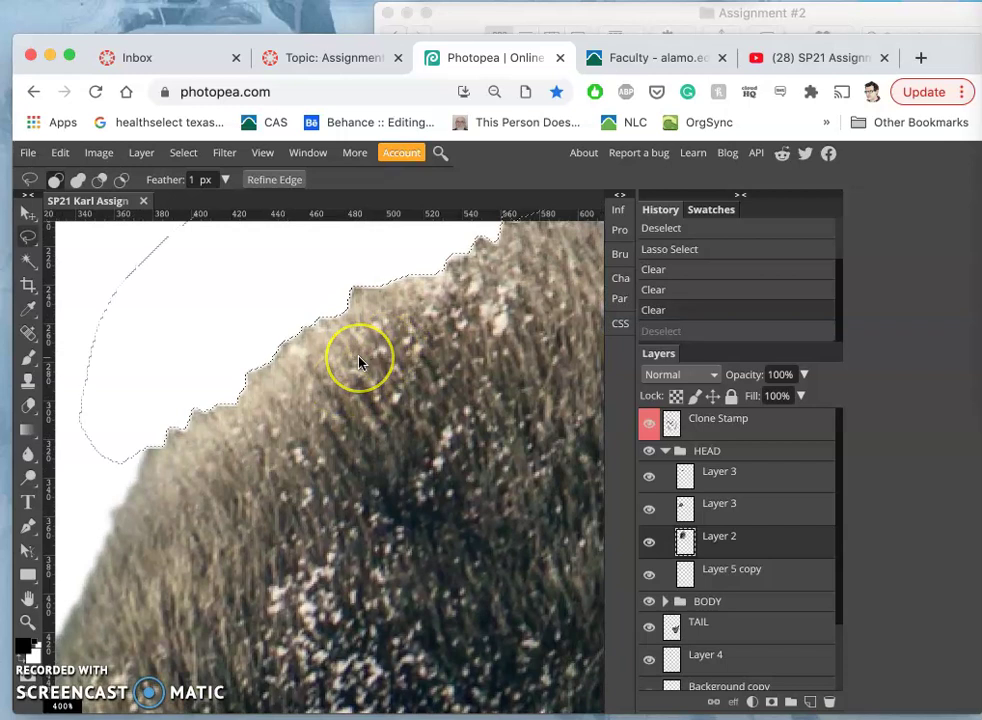
key(super+z)
key(super+z)
key(super+z)
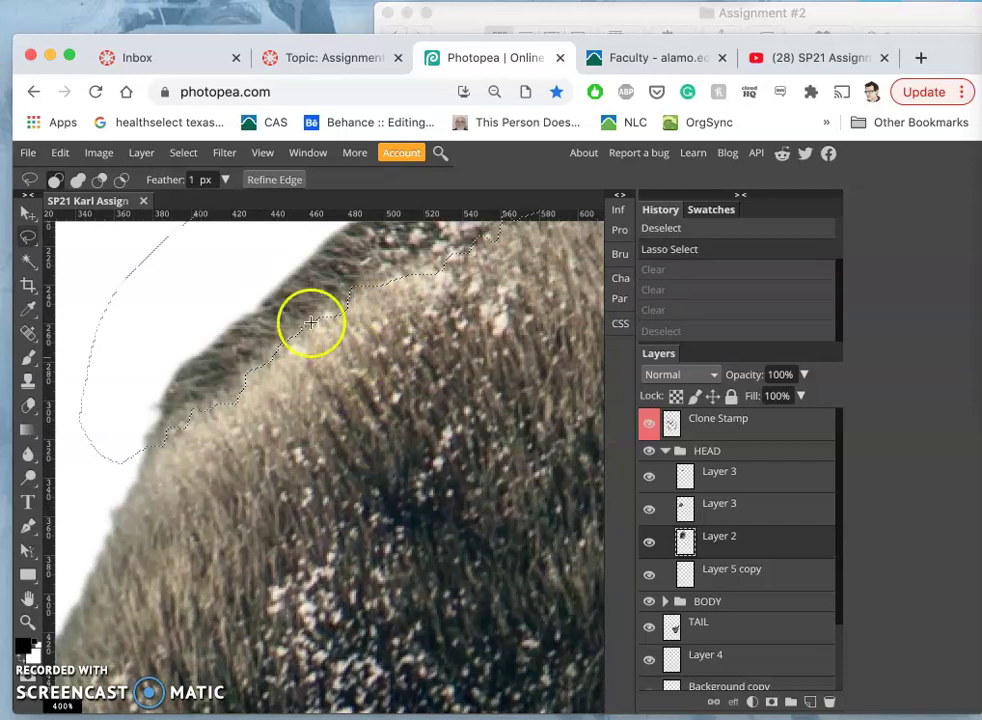
Set lasso feather to 2 px, then lasso and delete leftover background along the head's top fur edge
double_click(193, 180)
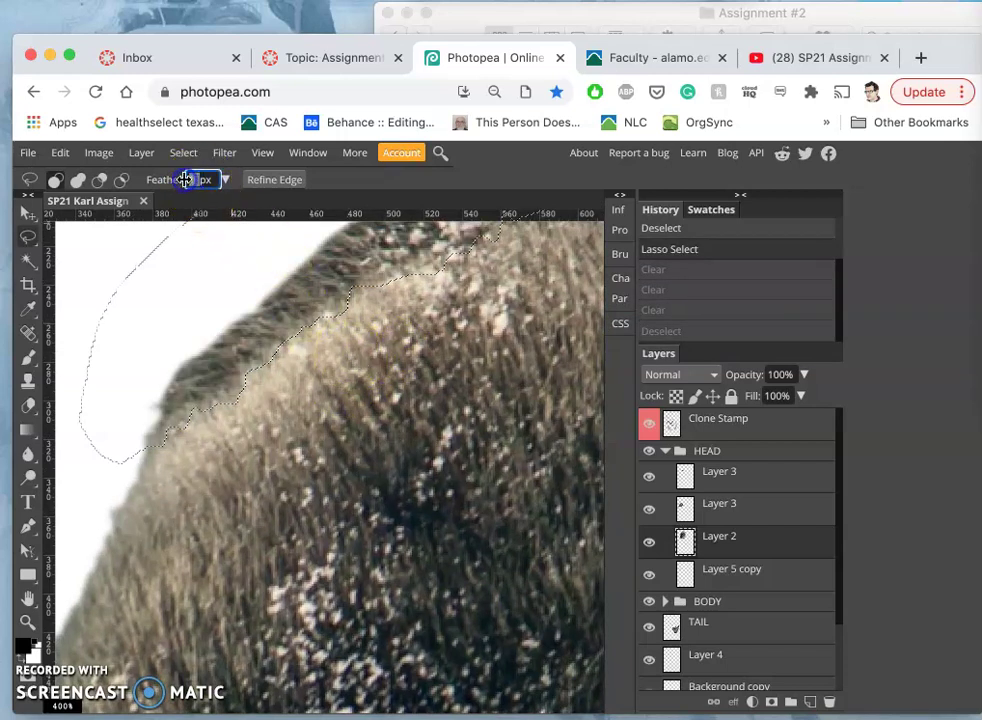
click(215, 267)
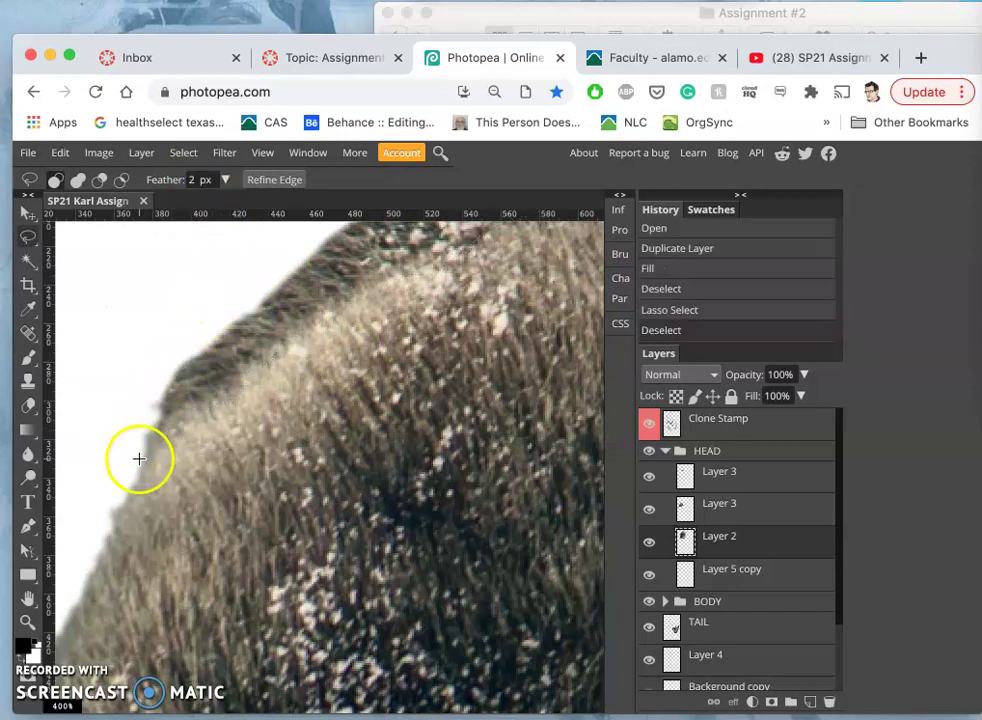
drag(135, 458, 214, 399)
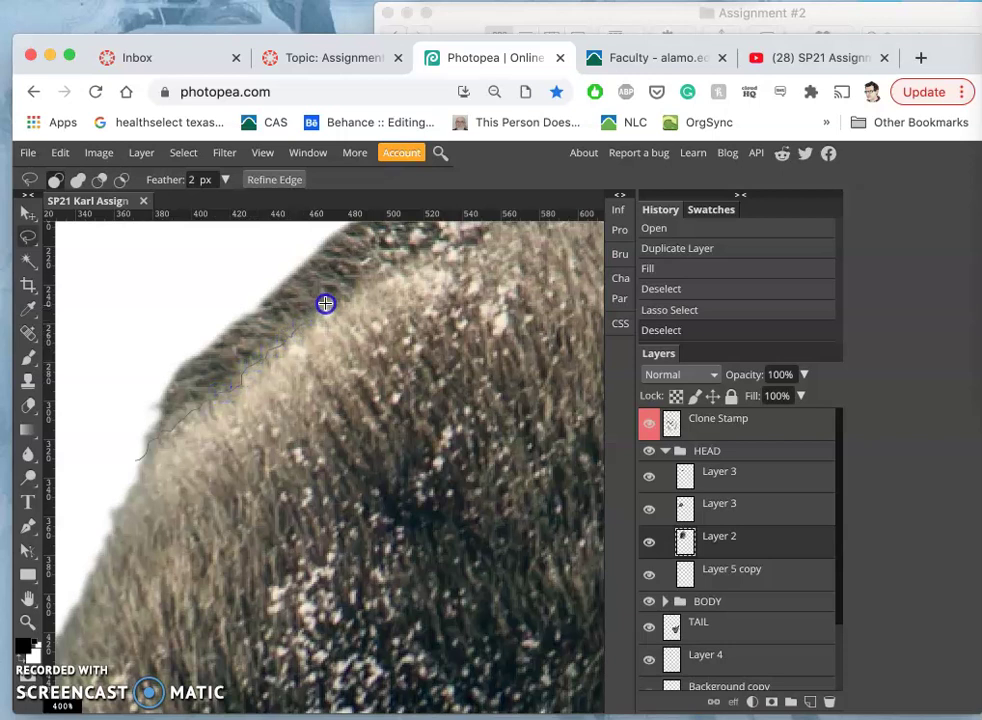
mouse_move(367, 286)
mouse_down()
mouse_move(423, 261)
mouse_move(408, 241)
mouse_move(318, 214)
mouse_move(164, 294)
mouse_move(89, 432)
mouse_up()
key(Delete)
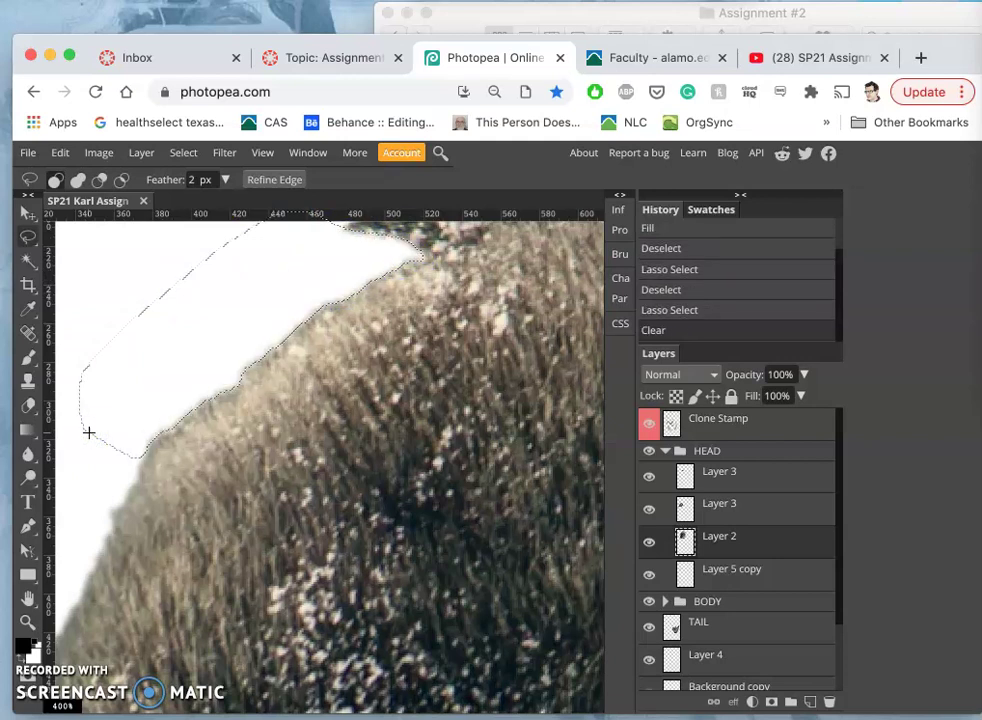
key(Delete)
click(252, 377)
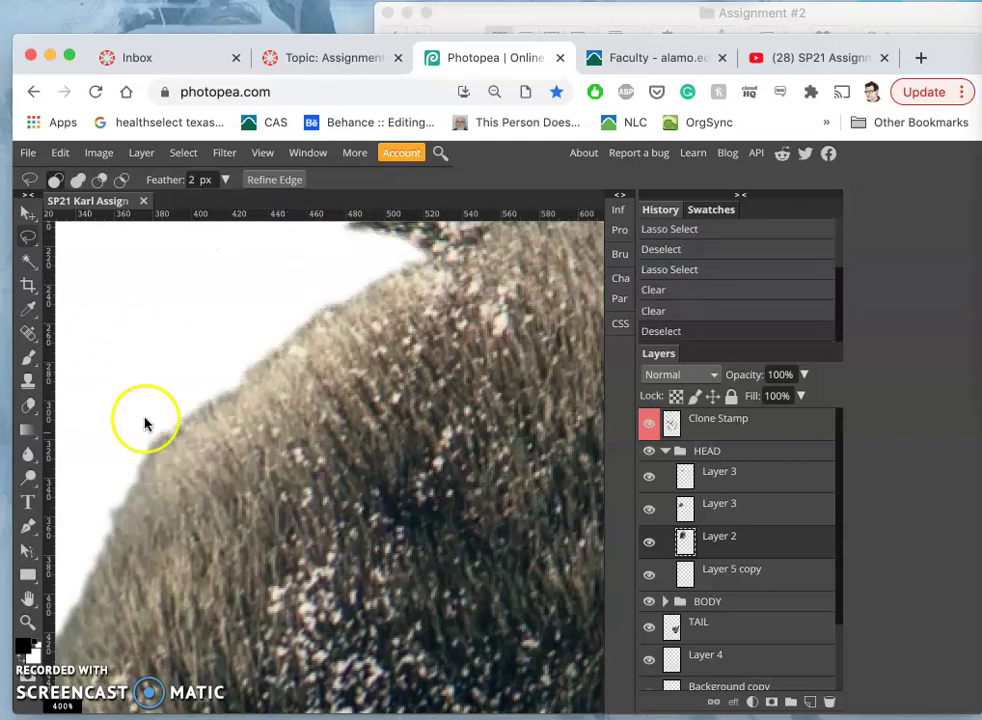
scroll(327, 356, right, 2)
scroll(327, 356, right, 4)
scroll(327, 356, up, 2)
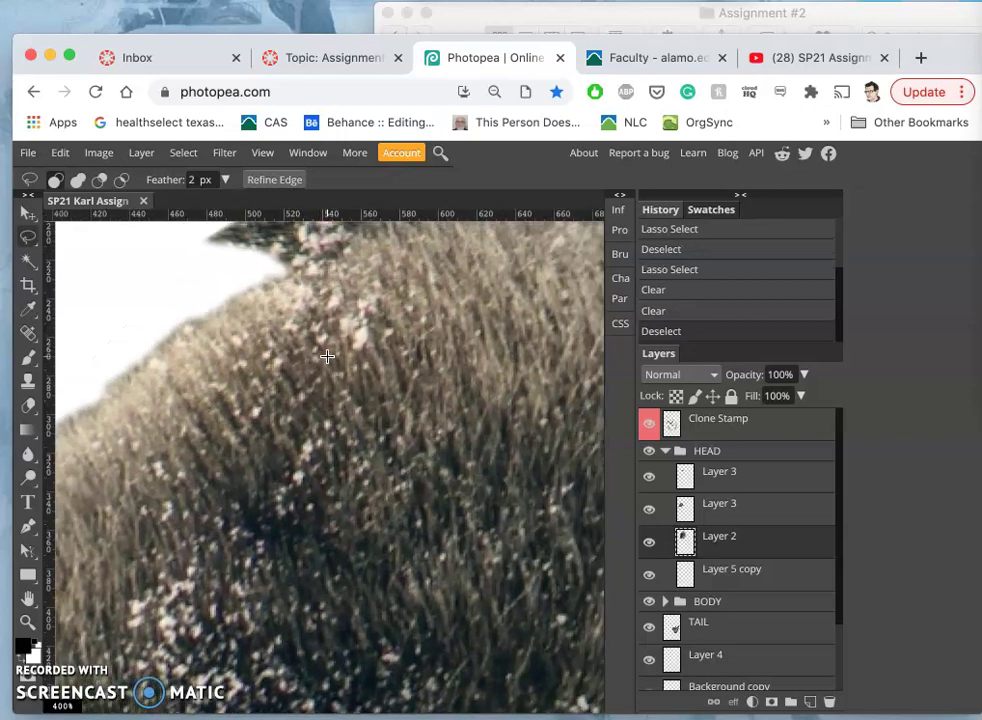
scroll(327, 356, down, 2)
Lasso the leftover background above the top of the head, delete it, and deselect
mouse_move(449, 337)
mouse_down()
mouse_move(340, 338)
mouse_move(229, 377)
mouse_up()
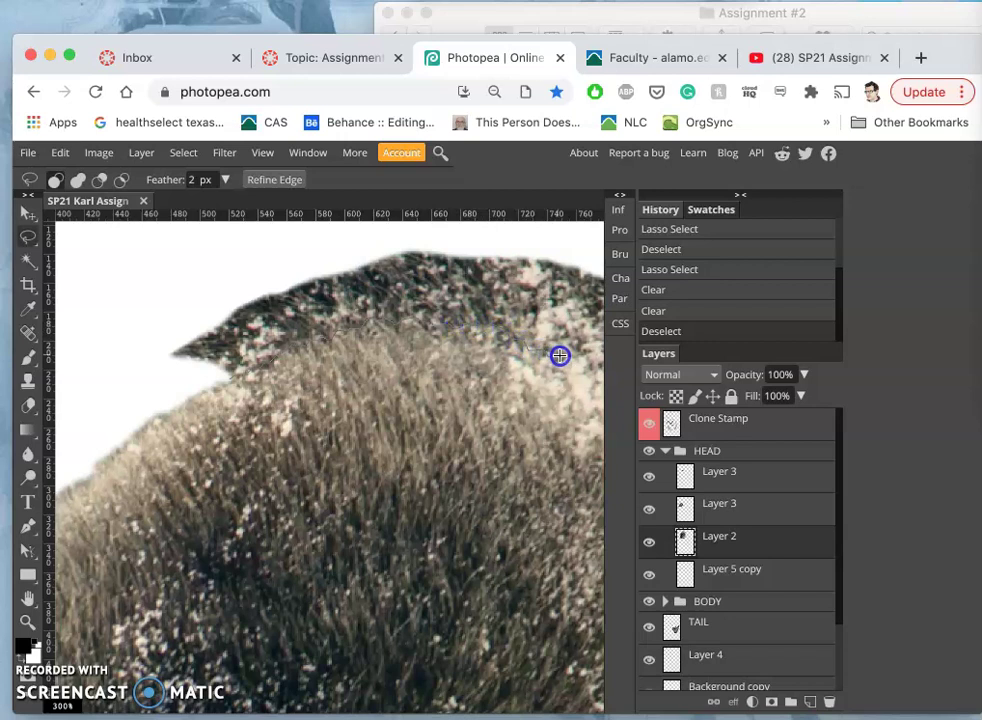
mouse_move(592, 363)
mouse_down()
mouse_move(587, 232)
mouse_move(470, 245)
mouse_move(322, 235)
mouse_move(162, 303)
mouse_move(142, 350)
mouse_move(183, 383)
mouse_up()
key(Delete)
key(Delete)
key(Delete)
key(Delete)
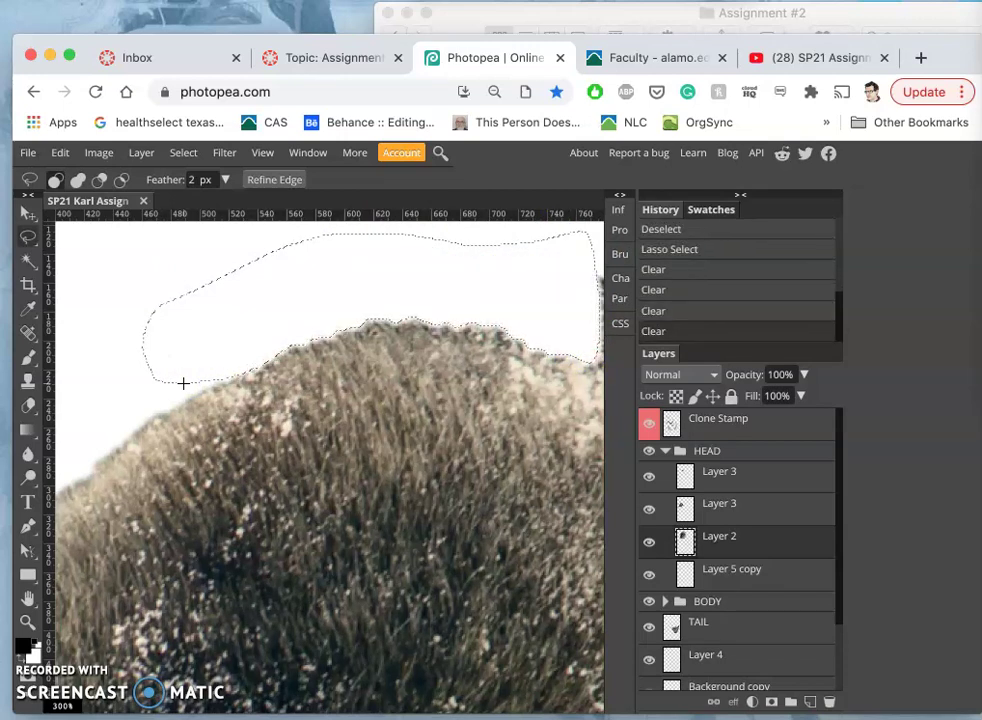
key(ctrl+d)
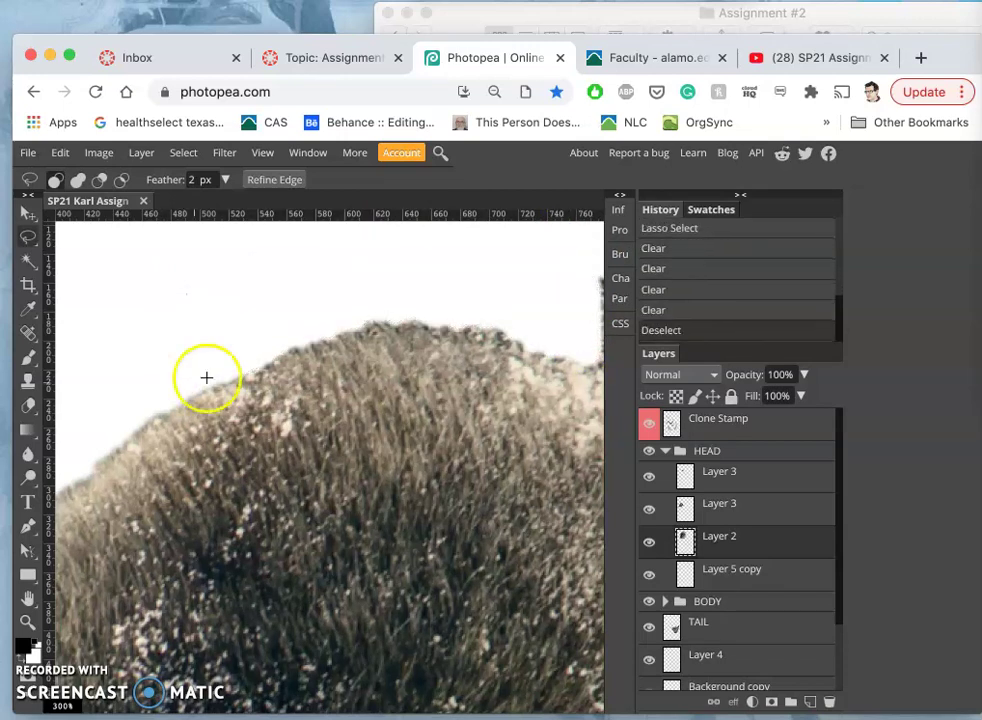
scroll(333, 413, right, 3)
scroll(333, 413, right, 6)
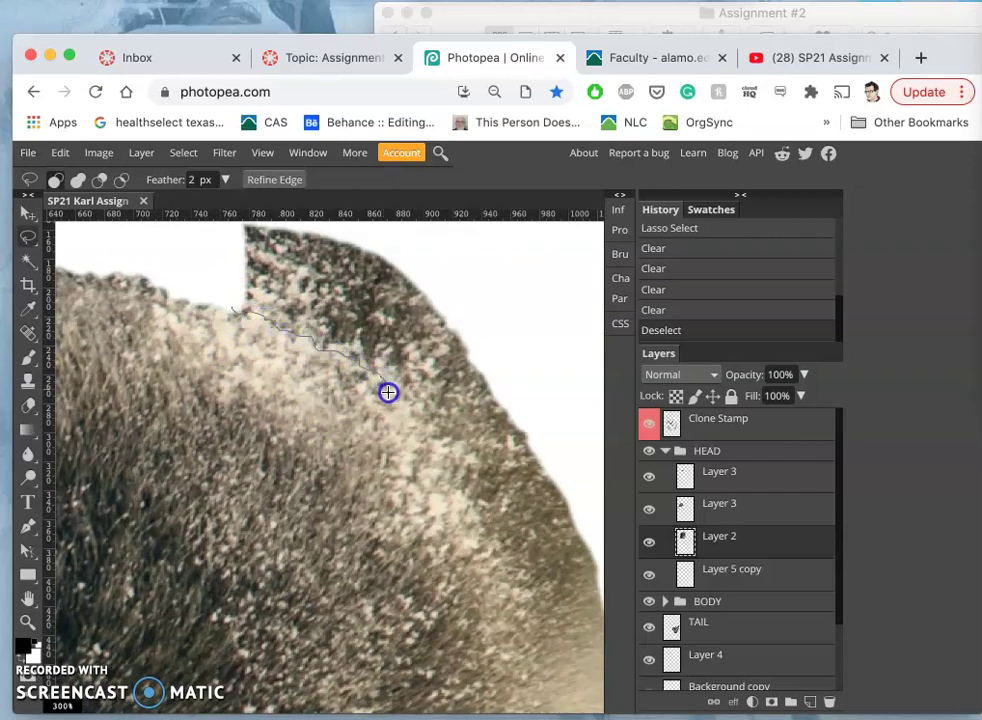
Lasso and delete the leftover background along the head's upper-right edge, then deselect
drag(401, 407, 426, 435)
mouse_move(522, 667)
mouse_down()
mouse_move(593, 630)
mouse_move(597, 423)
mouse_move(386, 187)
mouse_move(234, 176)
mouse_up()
drag(208, 240, 208, 240)
key(Delete)
key(Delete)
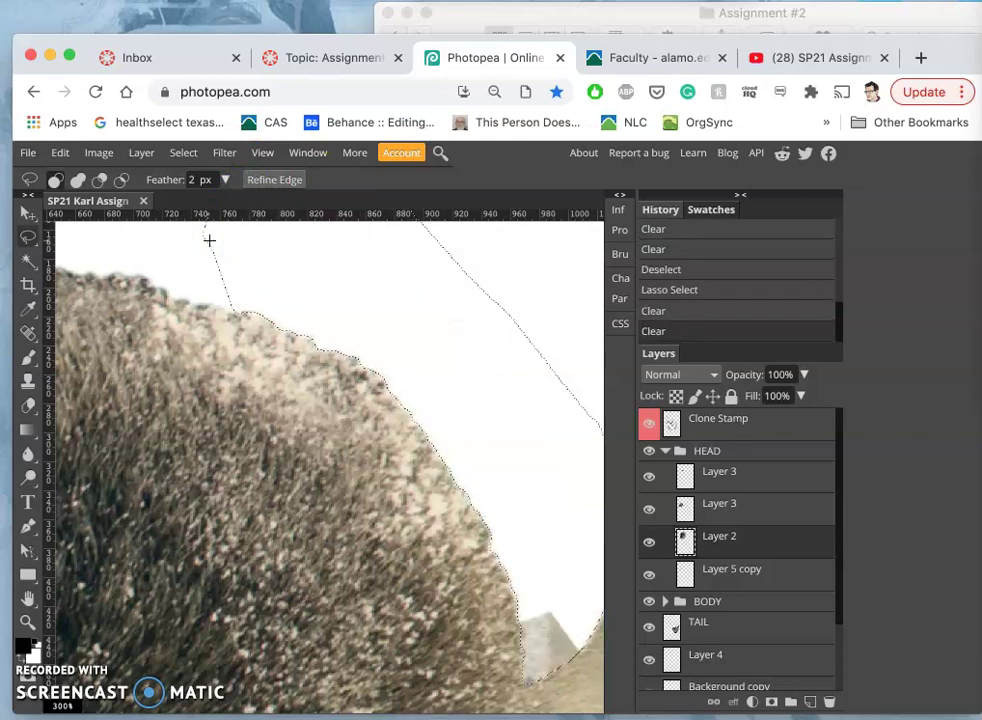
click(226, 307)
scroll(307, 383, down, 3)
scroll(307, 383, right, 3)
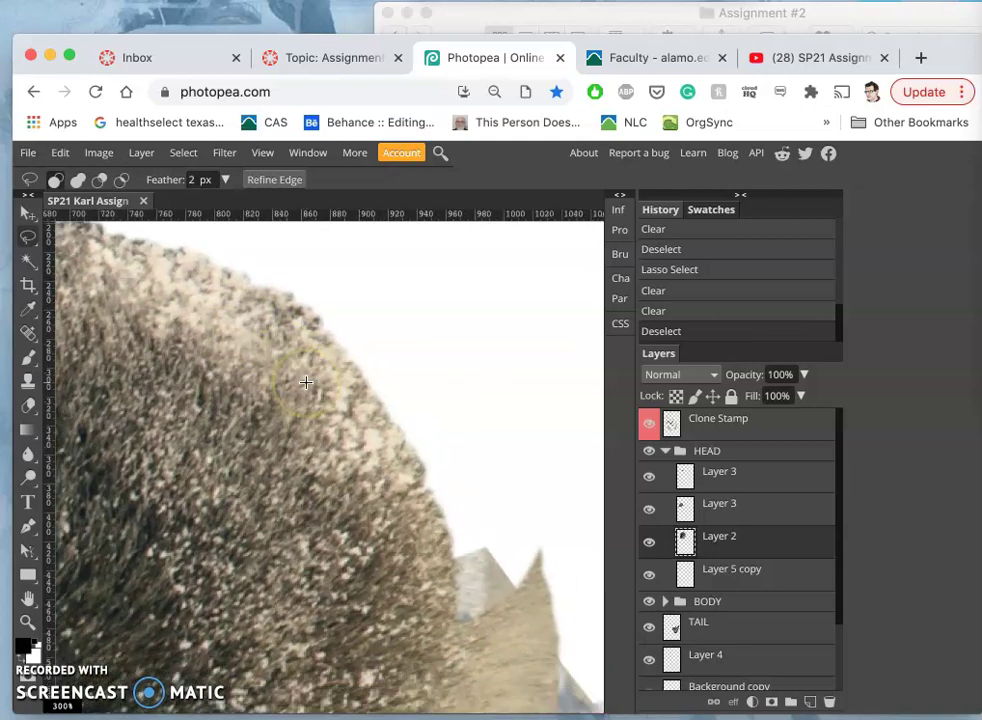
scroll(306, 382, down, 5)
scroll(306, 382, right, 2)
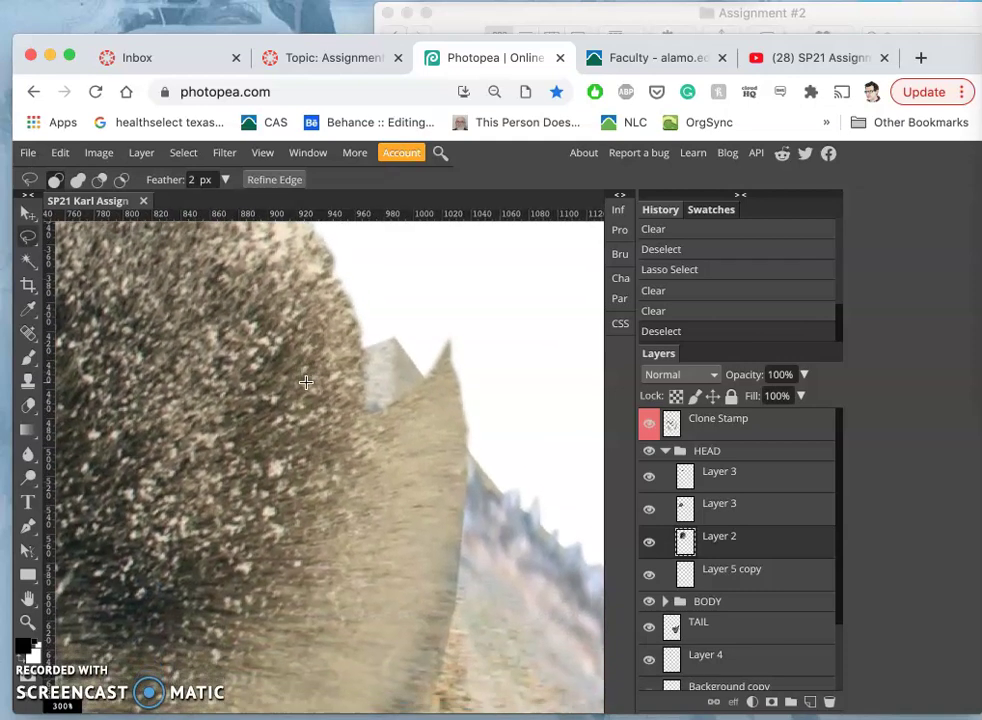
scroll(306, 382, down, 5)
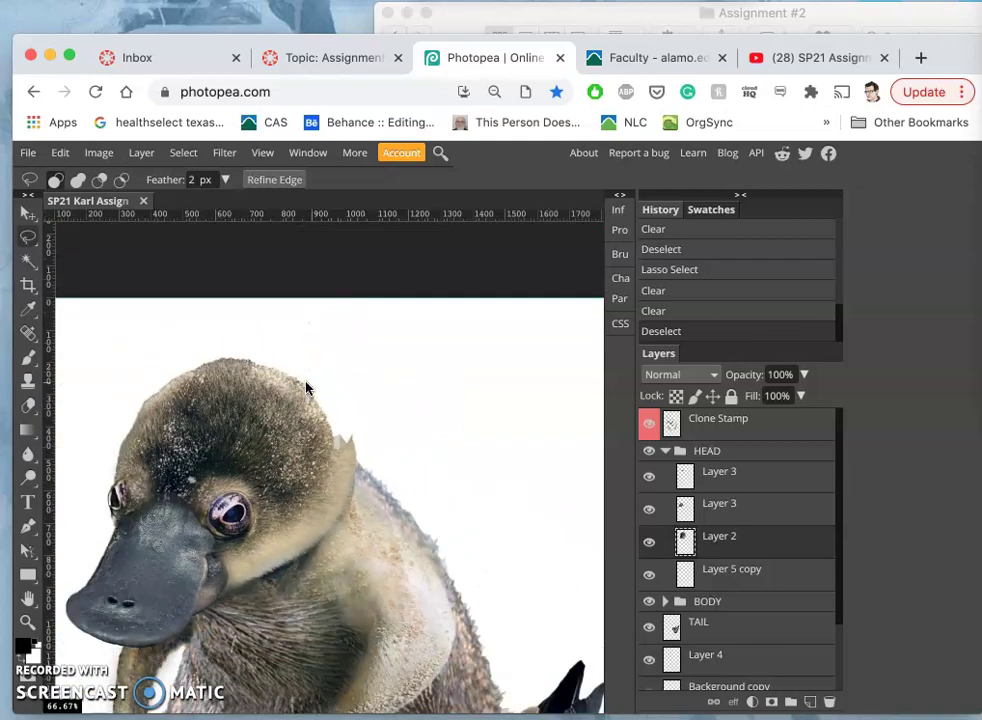
Undo the two over-erased clears near the ear and deselect
key(super+z)
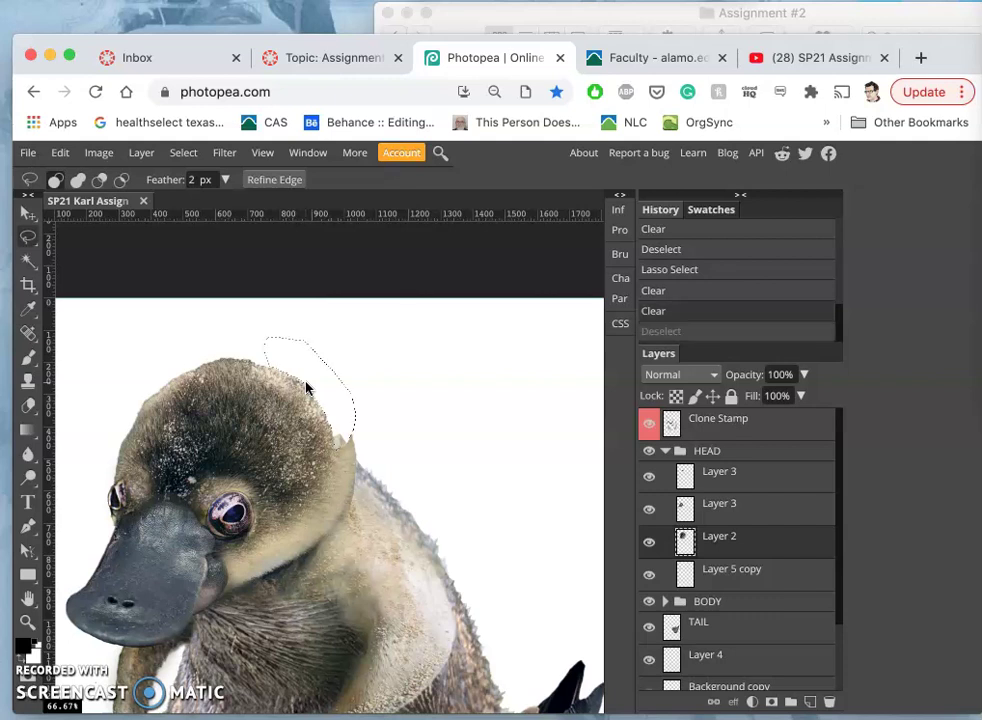
key(super+z)
key(super+z)
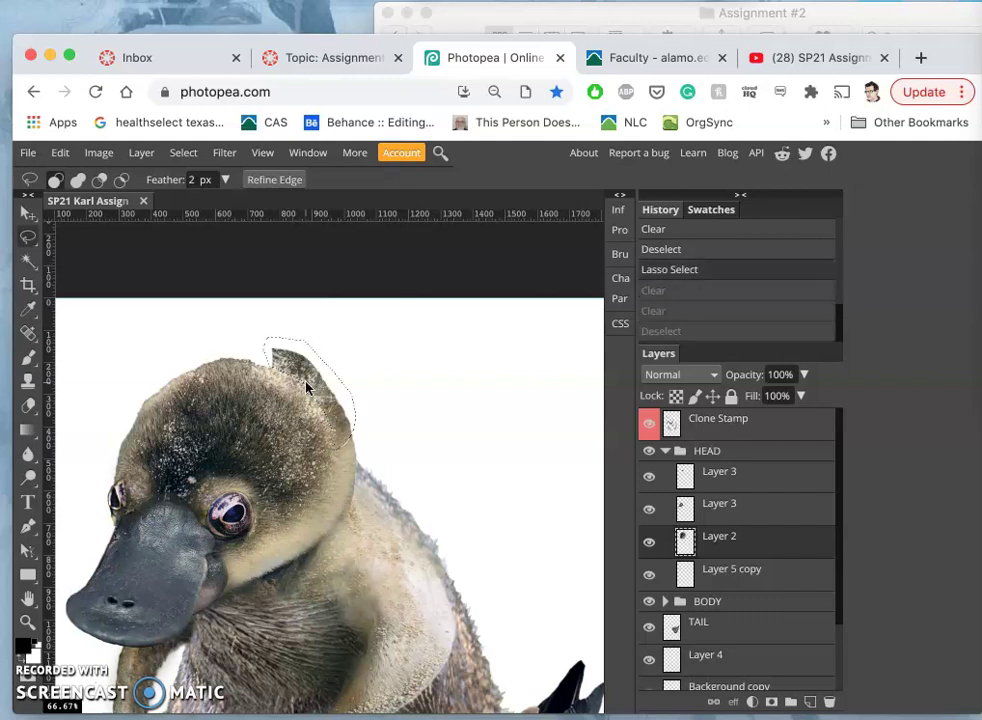
click(368, 388)
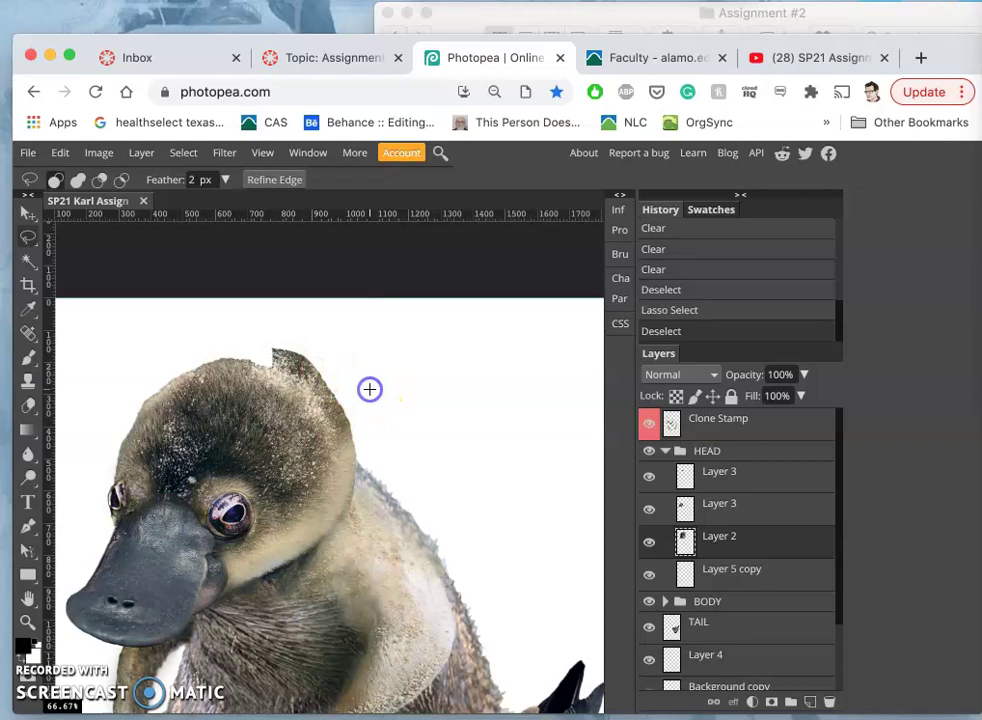
scroll(369, 388, up, 5)
Lasso and delete the leftover background along the head's right edge, then deselect
mouse_move(425, 445)
mouse_down()
mouse_move(417, 487)
mouse_move(439, 481)
mouse_move(427, 427)
mouse_up()
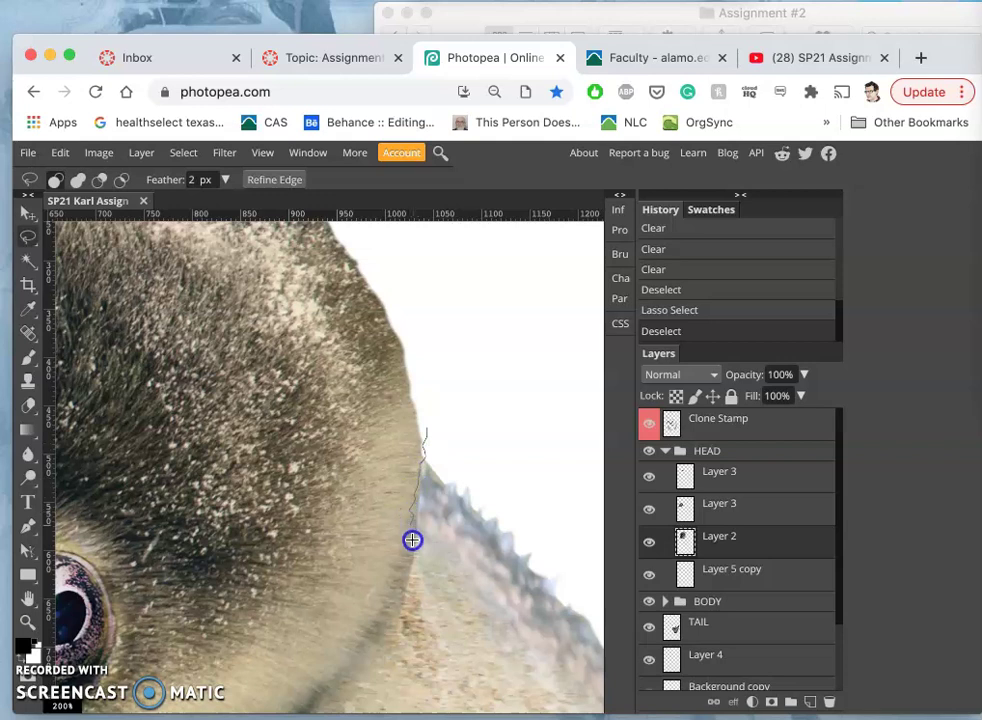
mouse_move(406, 572)
mouse_down()
mouse_move(397, 639)
mouse_move(443, 623)
mouse_move(473, 497)
mouse_move(454, 453)
mouse_up()
key(Delete)
key(Delete)
click(466, 404)
scroll(493, 430, up, 5)
scroll(493, 430, left, 2)
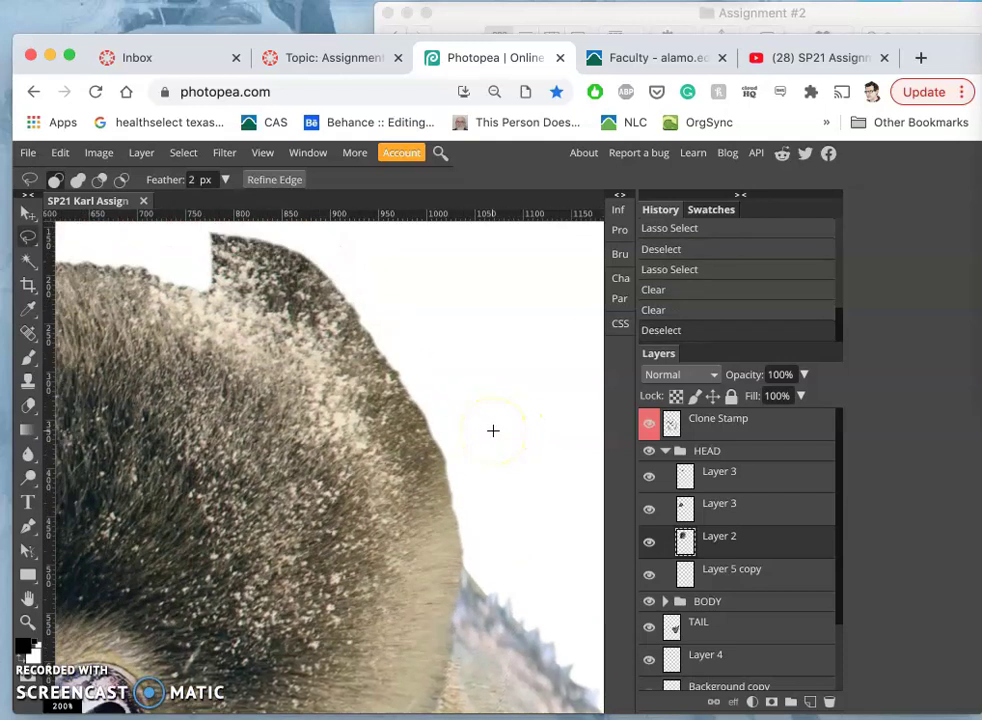
Lasso from the top of the head down the right edge toward the neck and delete the background
mouse_move(387, 376)
mouse_down()
mouse_move(243, 378)
mouse_move(256, 379)
mouse_up()
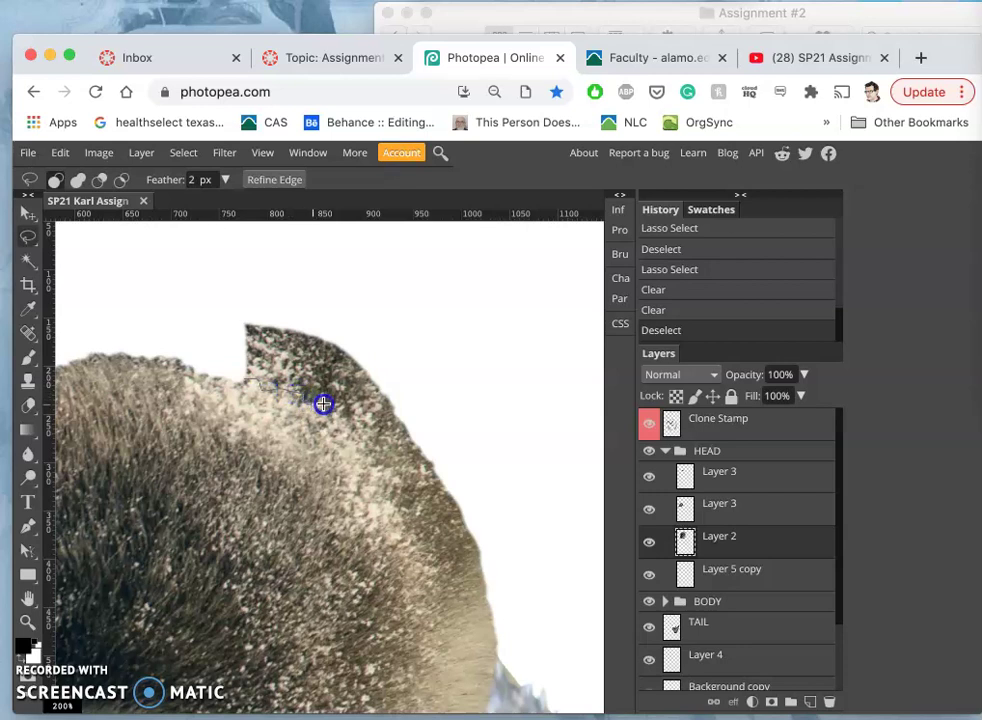
drag(323, 404, 339, 424)
drag(376, 462, 475, 626)
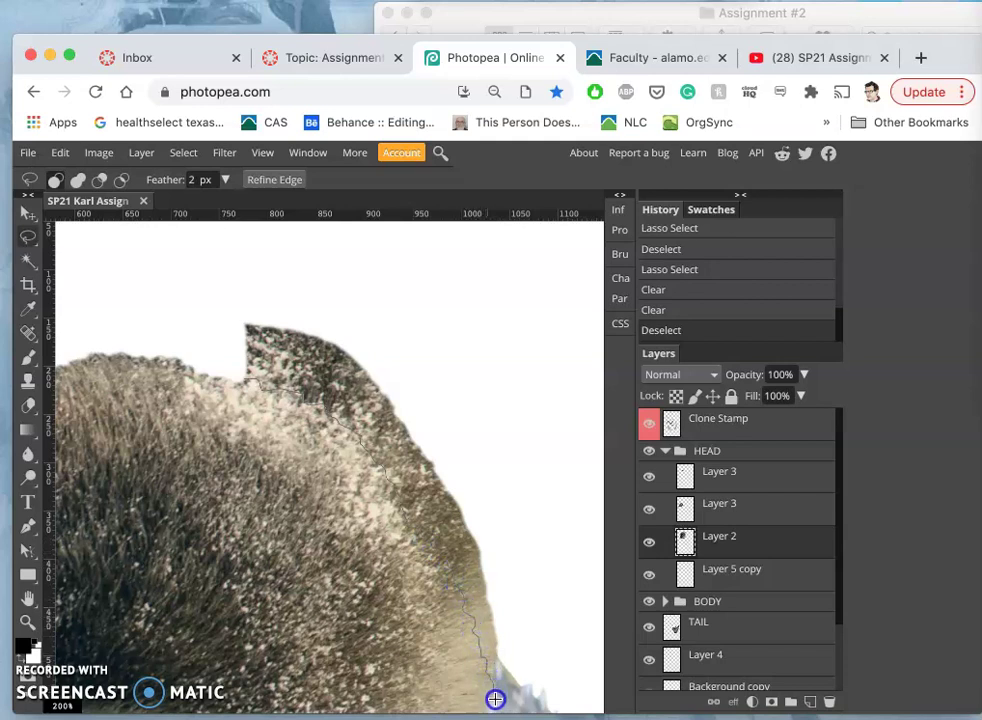
mouse_move(495, 701)
mouse_down()
mouse_move(539, 639)
mouse_move(497, 393)
mouse_move(405, 325)
mouse_move(266, 294)
mouse_move(217, 316)
mouse_up()
key(Delete)
key(Delete)
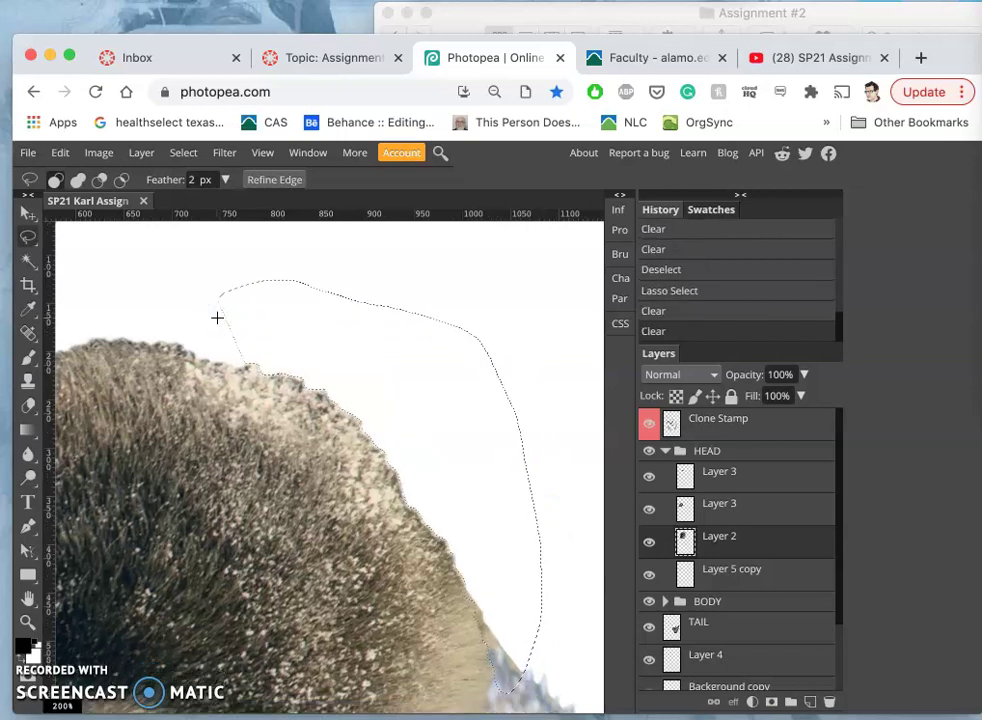
scroll(436, 525, down, 5)
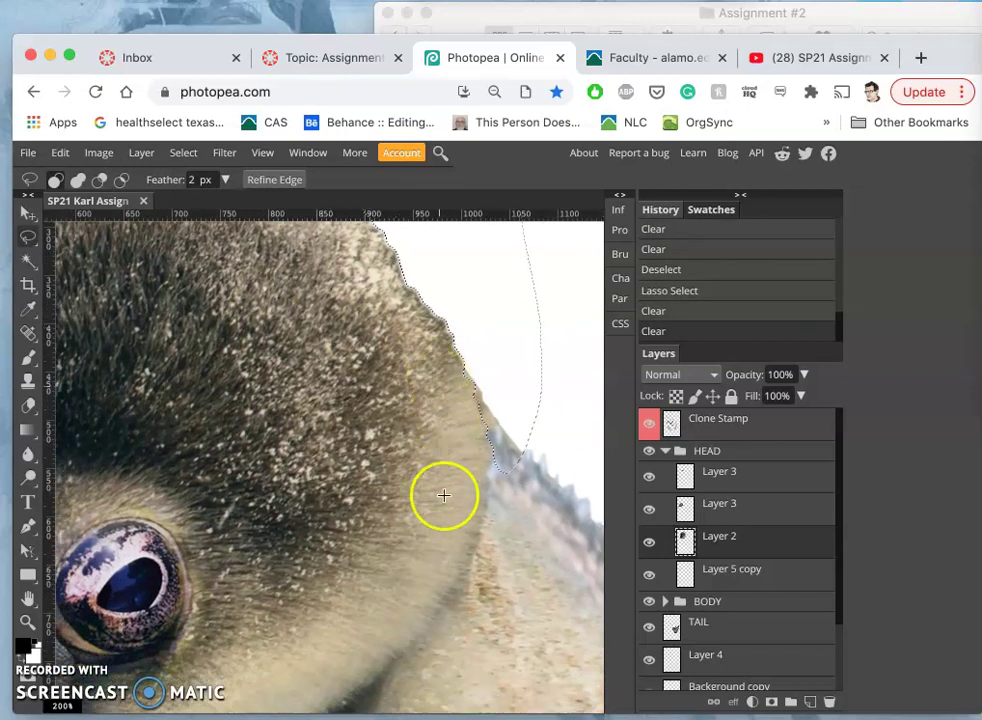
scroll(436, 525, down, 5)
scroll(401, 525, left, 1)
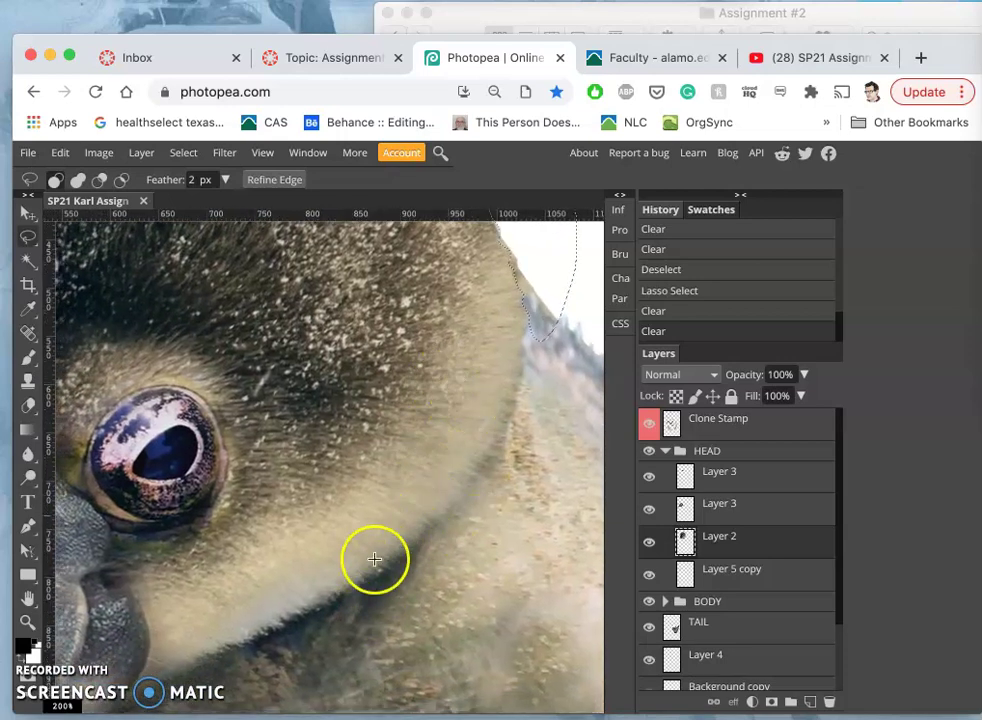
Clear the lasso selection and zoom in on the platypus head
scroll(388, 533, down, 4)
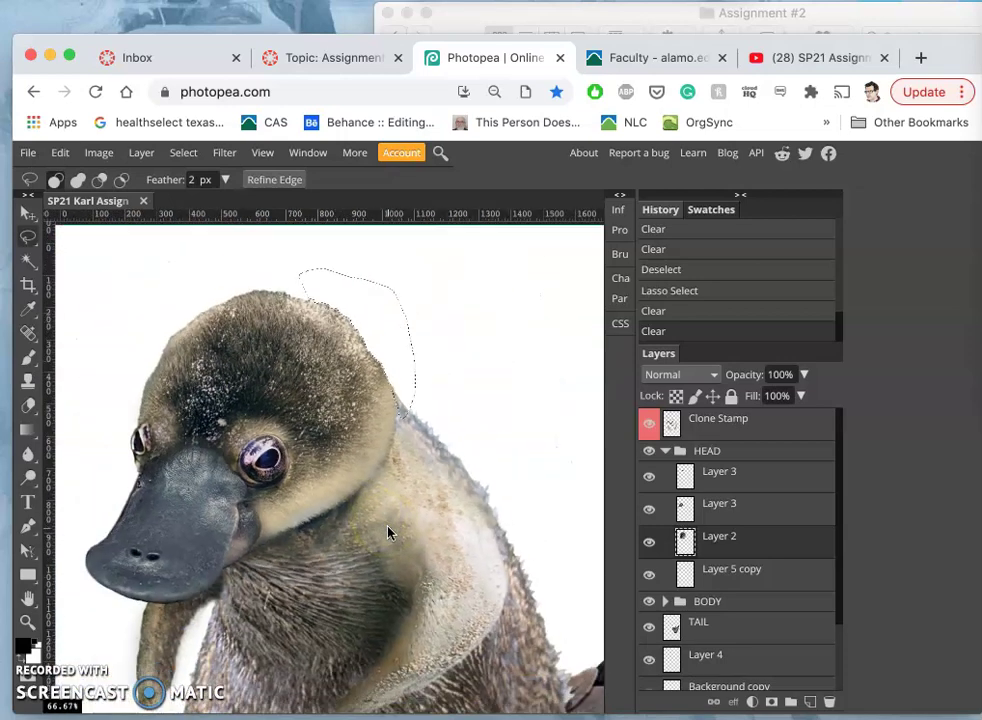
scroll(388, 533, down, 2)
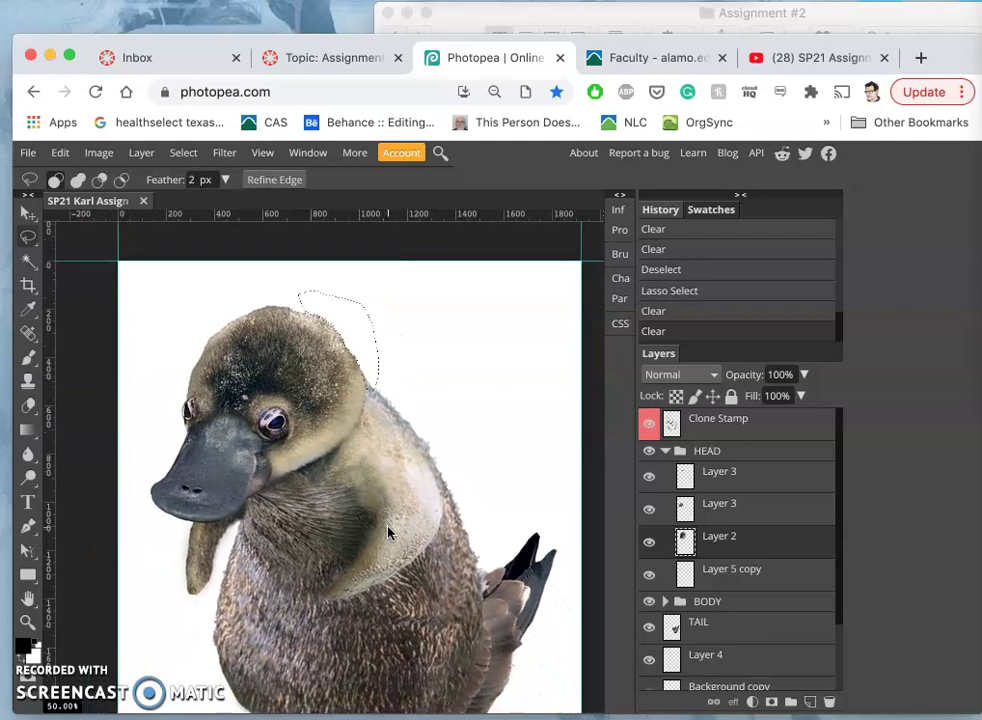
key(ctrl+d)
scroll(388, 533, down, 3)
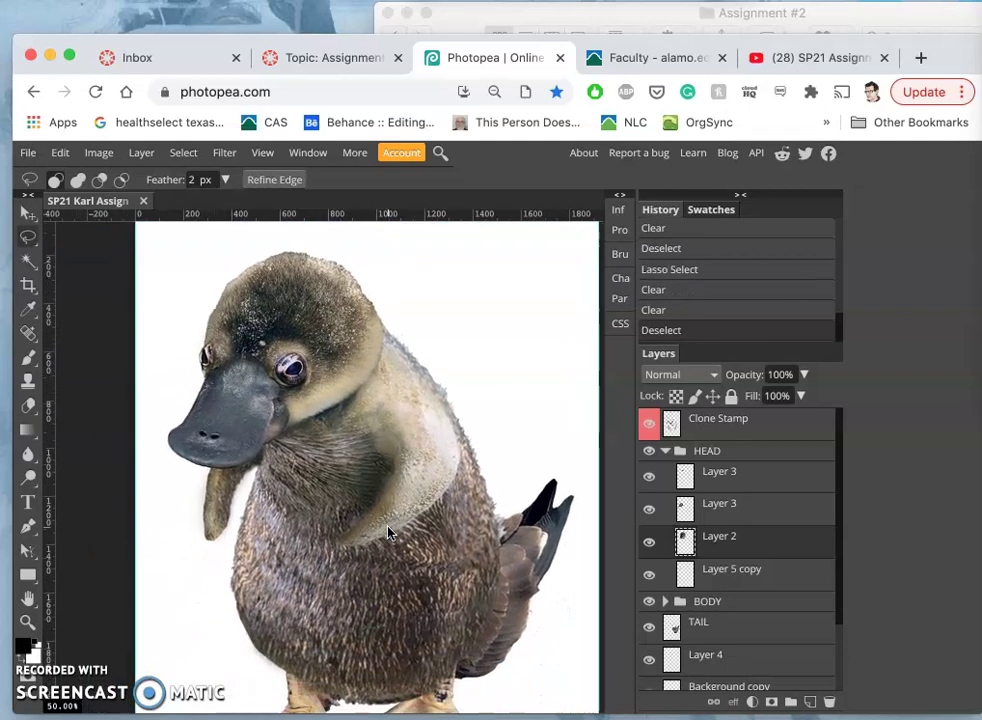
click(449, 528)
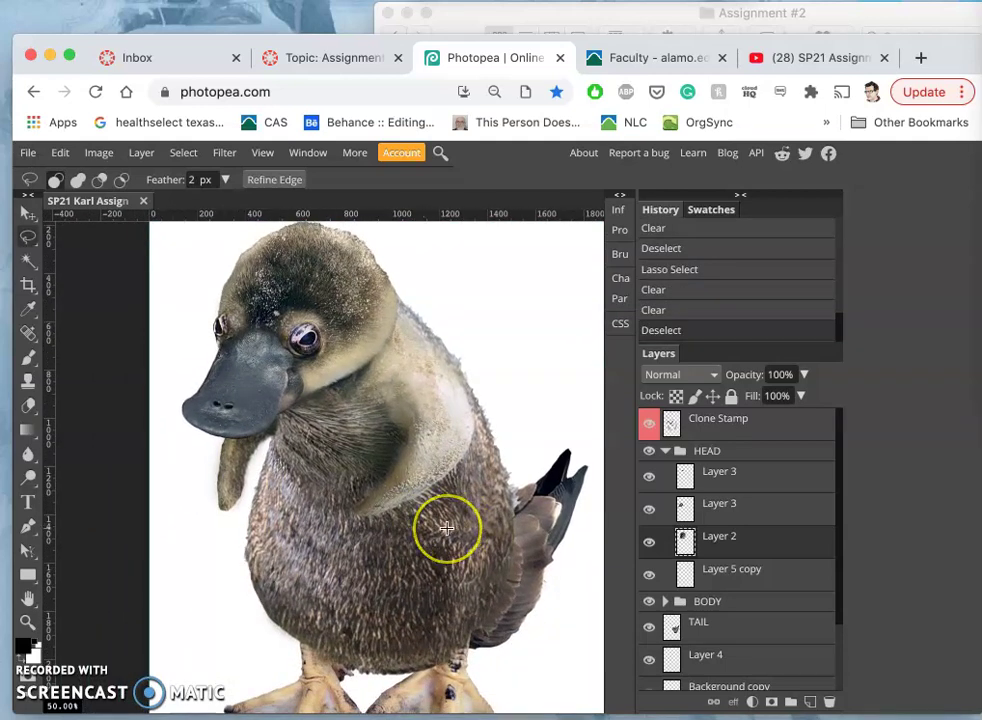
scroll(447, 533, up, 1)
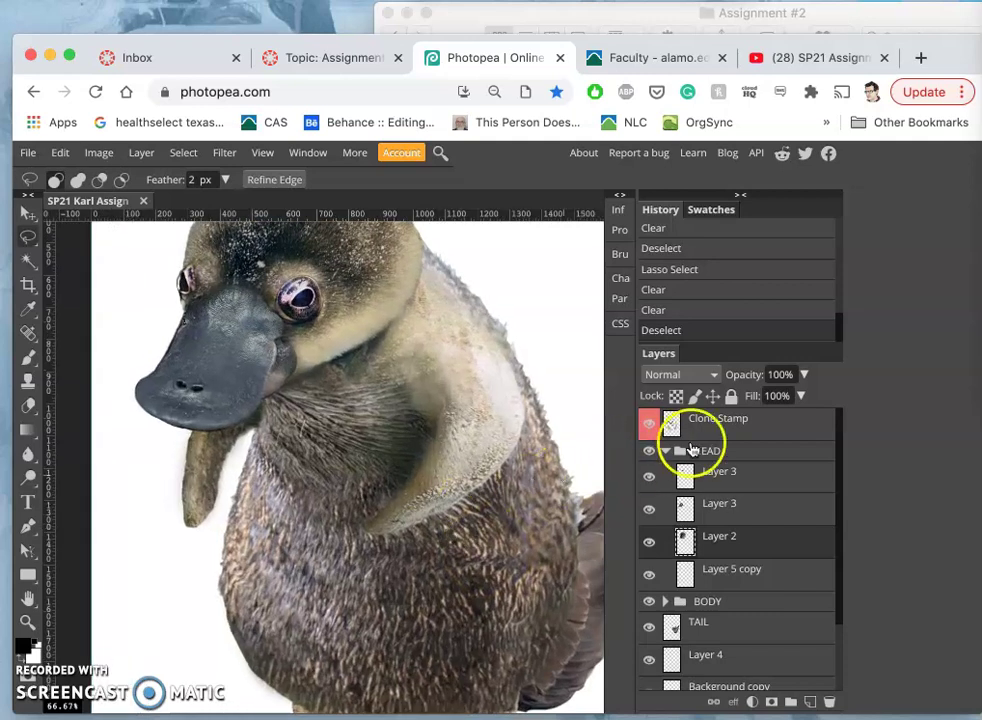
Toggle the Clone Stamp layer's visibility repeatedly to compare the head with and without fixes
click(650, 426)
click(650, 428)
click(650, 428)
click(650, 428)
click(650, 428)
click(650, 428)
click(650, 428)
click(650, 428)
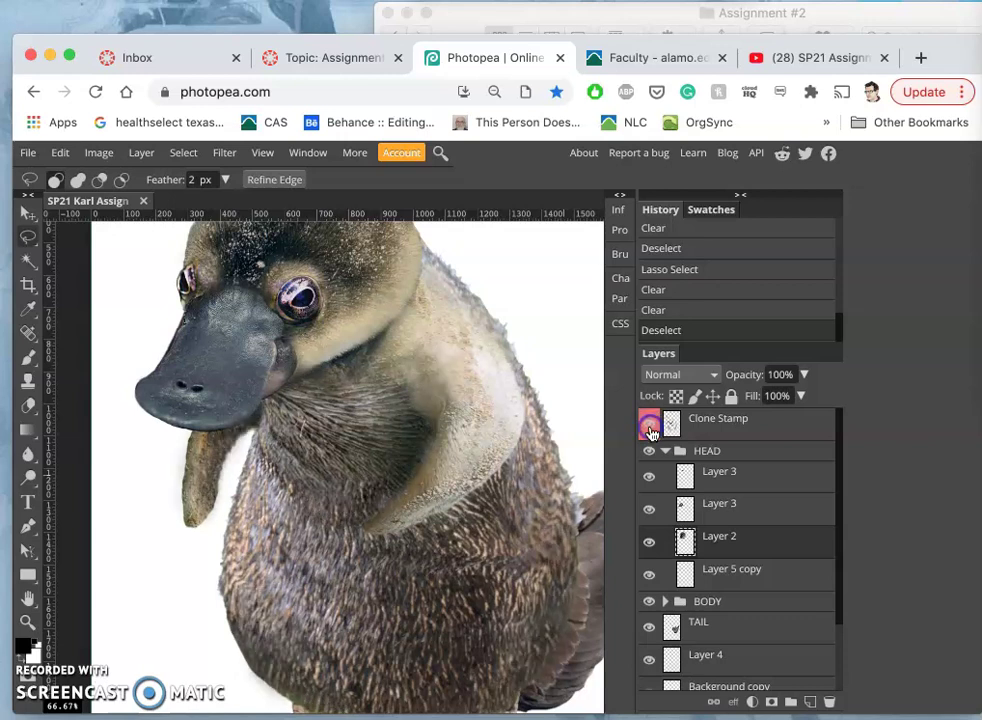
click(650, 428)
click(650, 428)
click(650, 428)
click(650, 428)
click(733, 442)
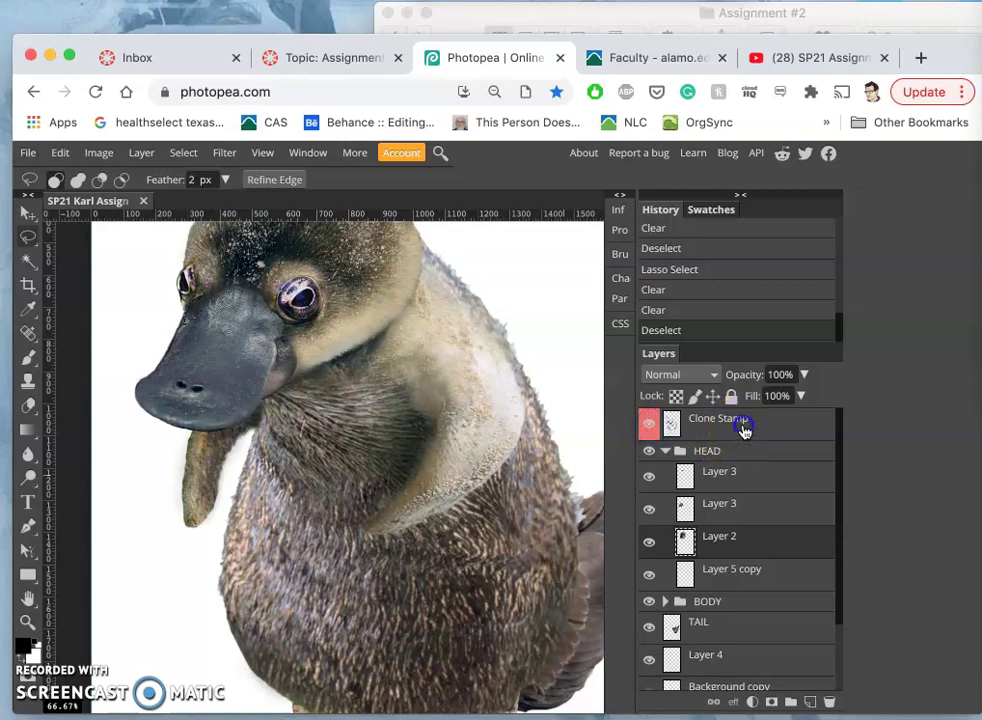
Make the Clone Stamp layer active and switch to the Clone Stamp tool
click(740, 430)
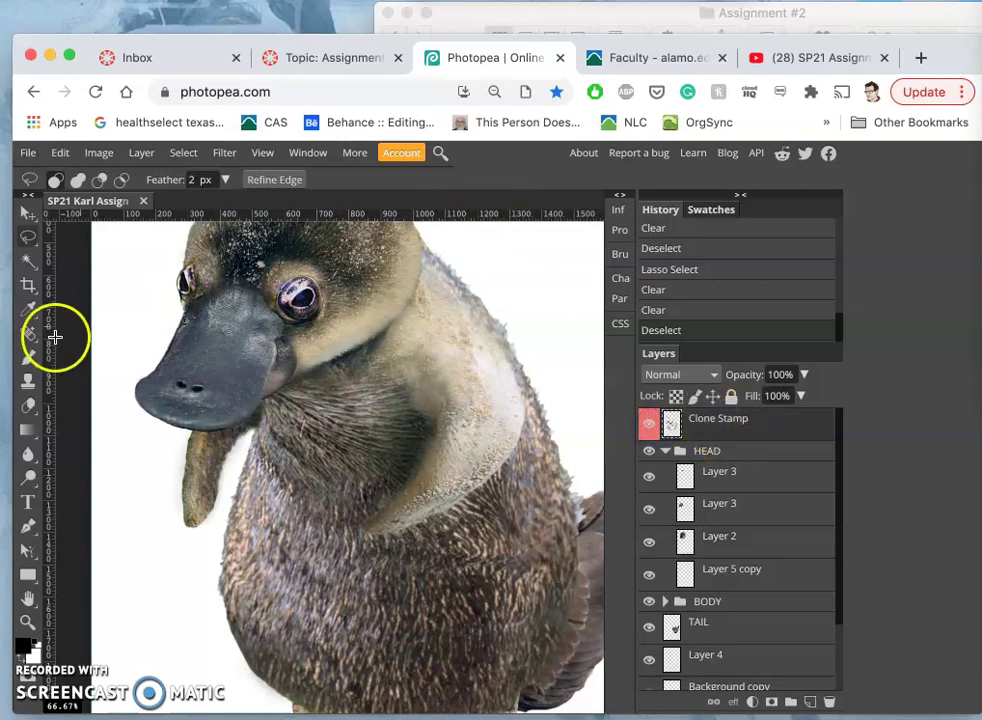
click(30, 380)
scroll(329, 400, up, 3)
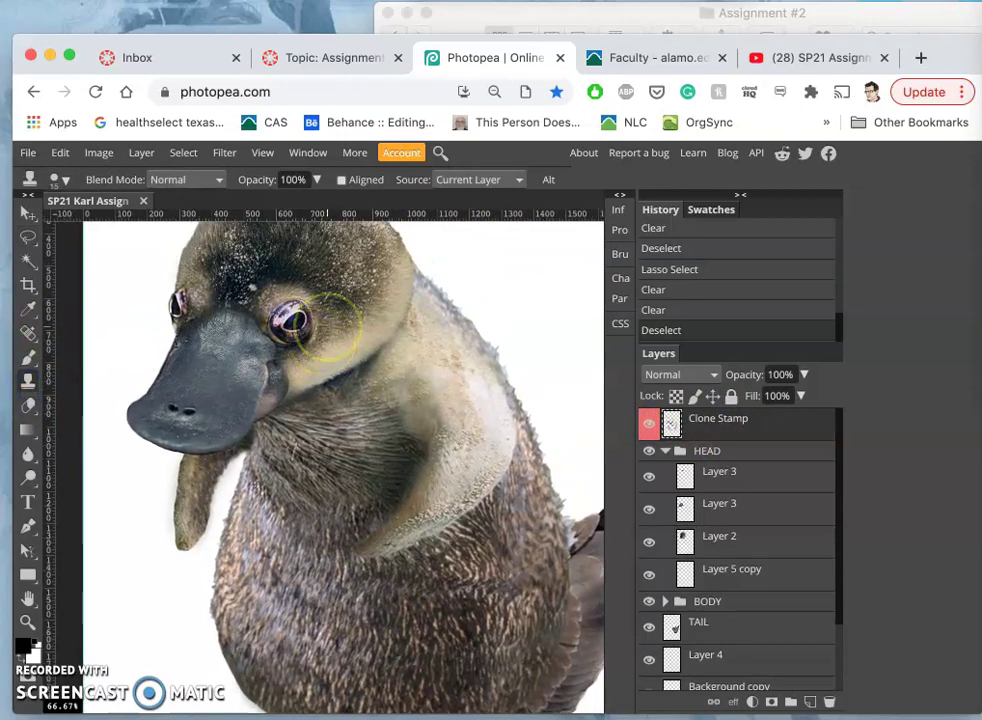
Clone fur over the rough neck edge and up along the head's edge
scroll(324, 329, up, 5)
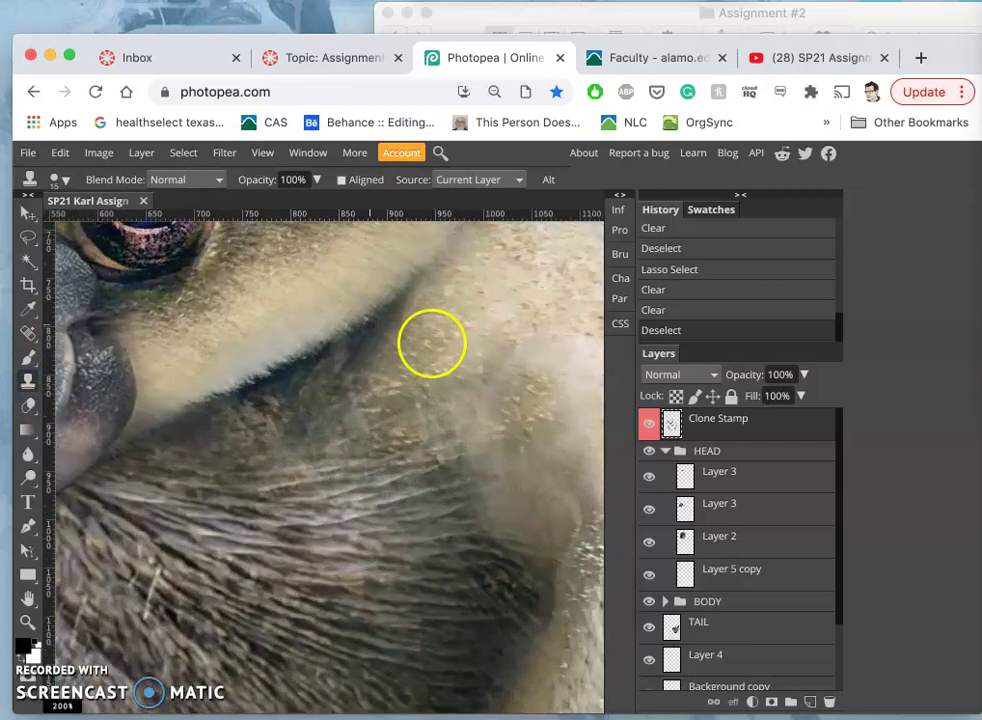
scroll(432, 343, down, 2)
scroll(432, 343, right, 5)
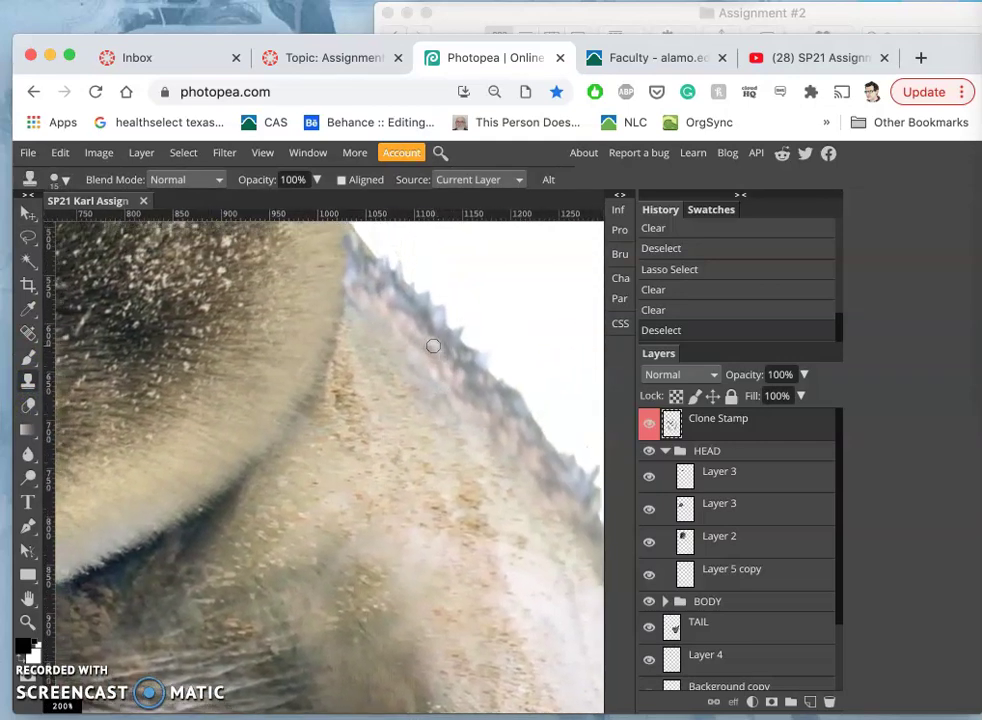
scroll(433, 345, up, 2)
mouse_move(383, 328)
mouse_down()
mouse_move(399, 368)
mouse_move(499, 441)
mouse_up()
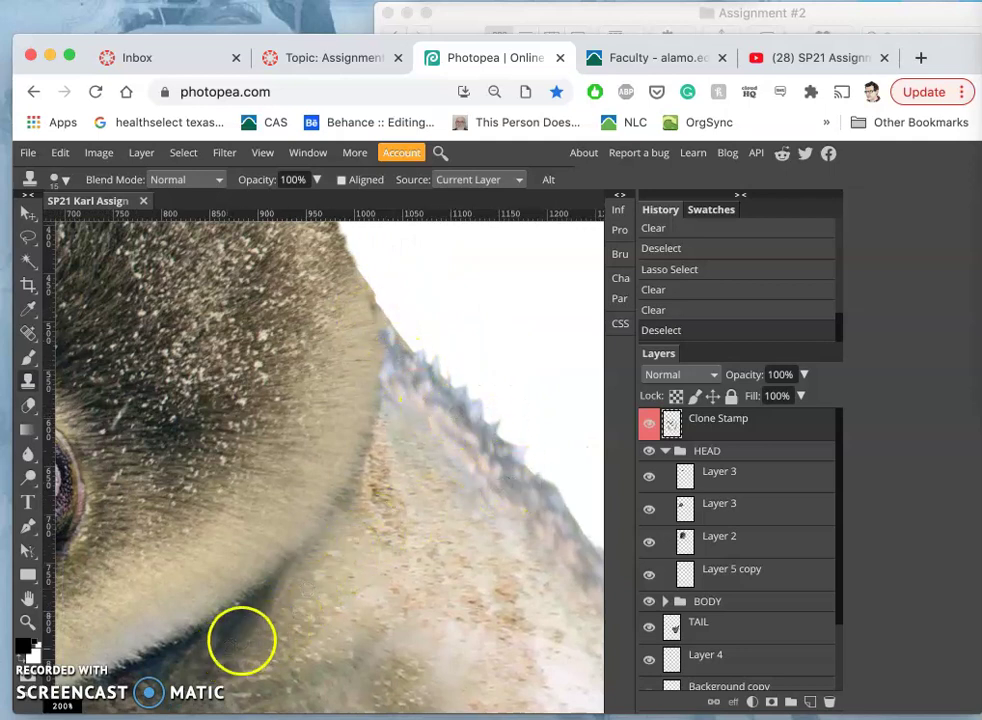
scroll(289, 613, up, 3)
scroll(289, 613, left, 2)
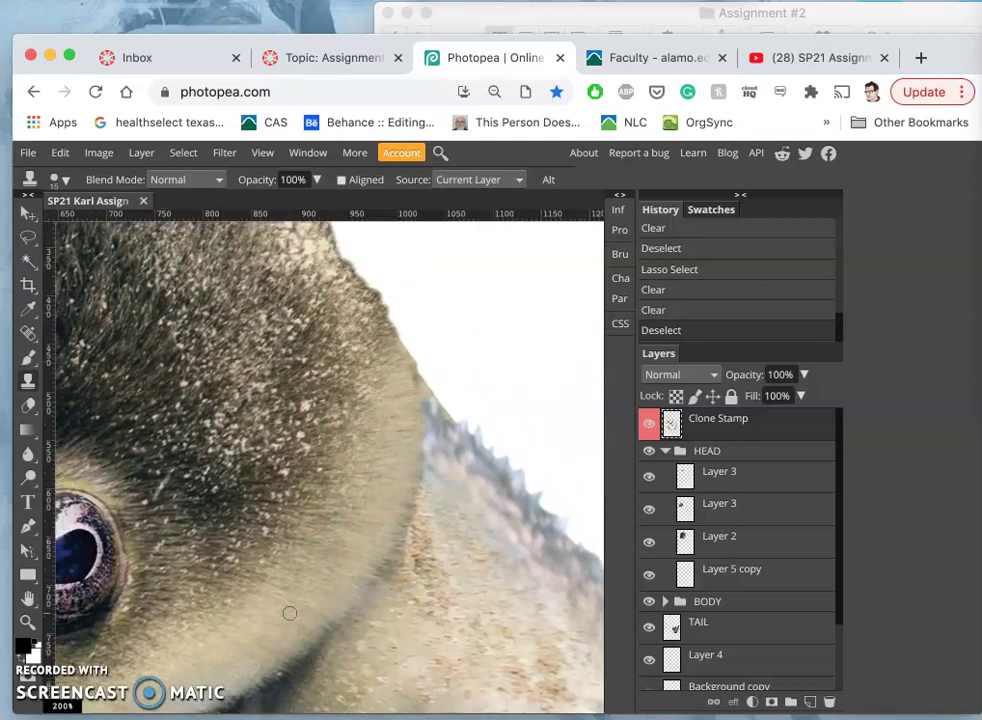
mouse_move(378, 595)
mouse_down()
mouse_move(497, 525)
mouse_move(504, 507)
mouse_move(467, 453)
mouse_move(475, 438)
mouse_move(350, 345)
mouse_move(333, 371)
mouse_move(300, 385)
mouse_move(261, 359)
mouse_move(196, 349)
mouse_move(110, 422)
mouse_move(48, 433)
mouse_move(58, 389)
mouse_move(44, 357)
mouse_up()
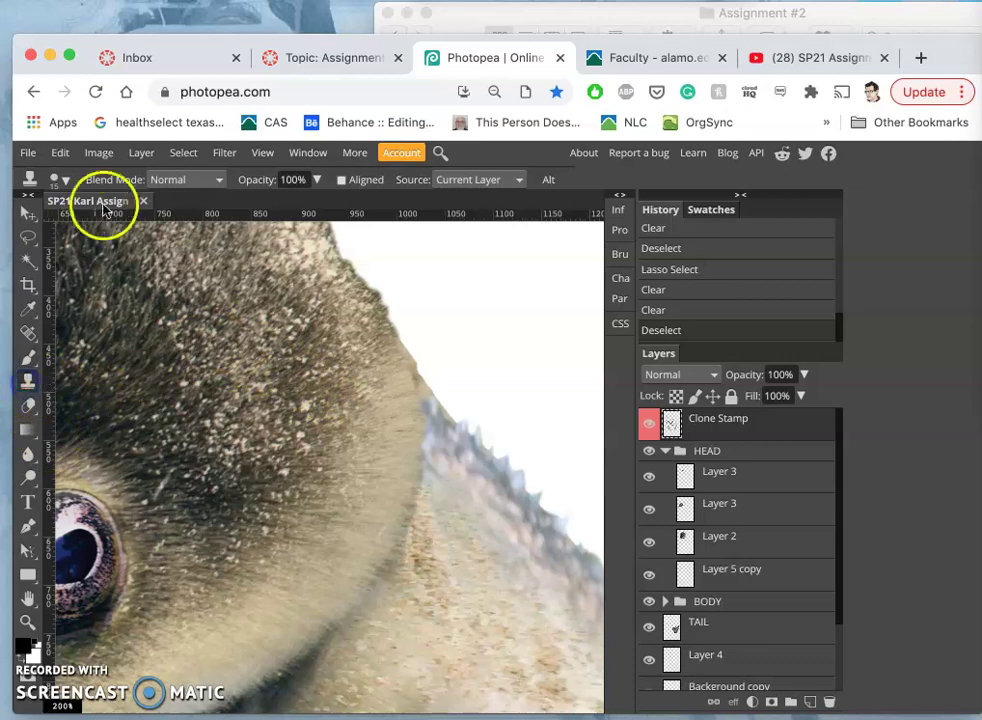
Set the Clone Stamp brush to 55 px size and 16% hardness
click(66, 182)
drag(158, 219, 172, 222)
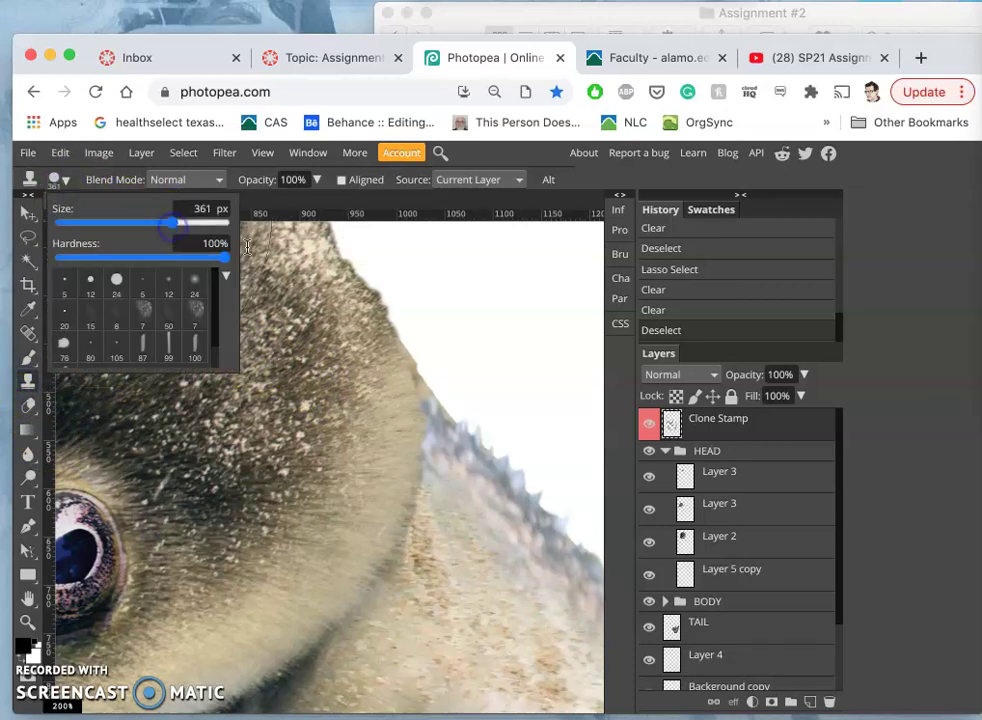
click(144, 223)
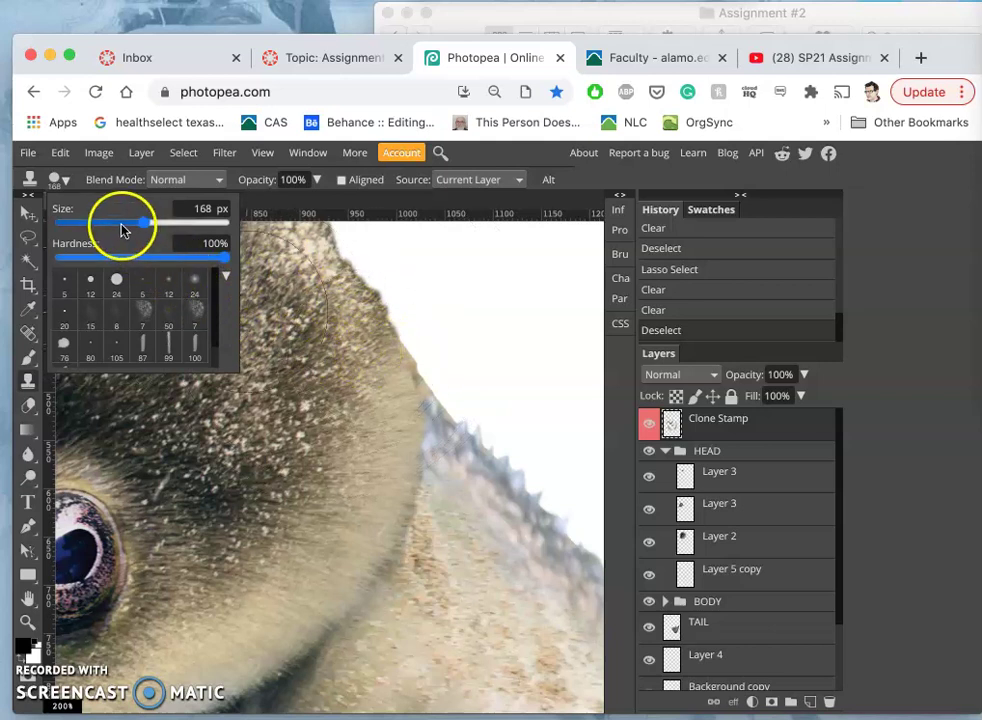
drag(125, 226, 116, 226)
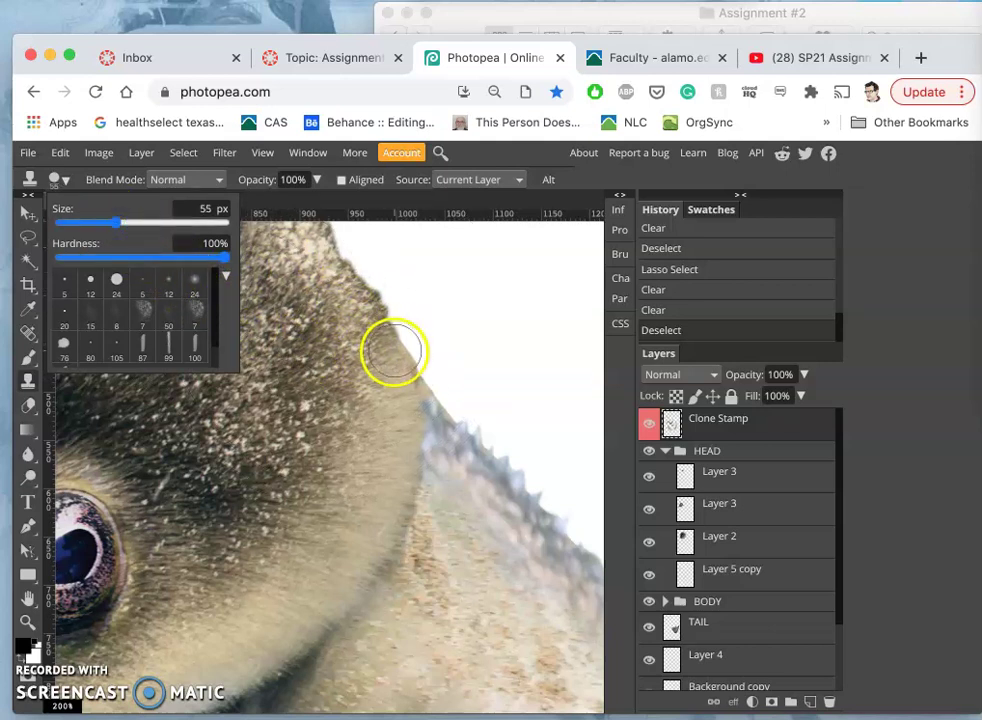
drag(120, 259, 68, 259)
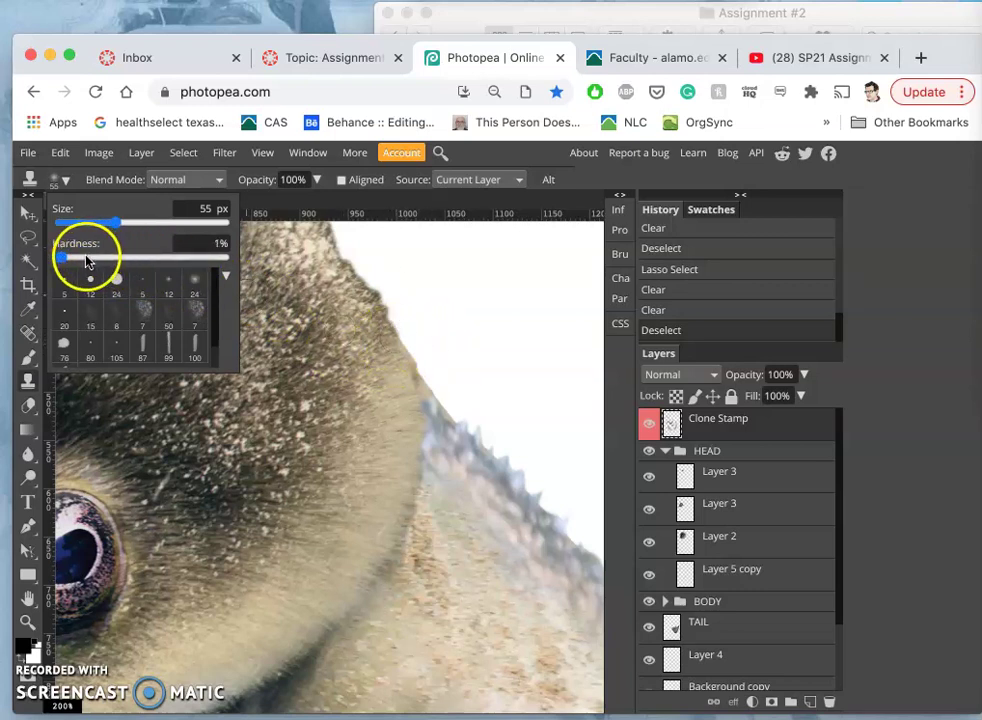
drag(83, 257, 88, 257)
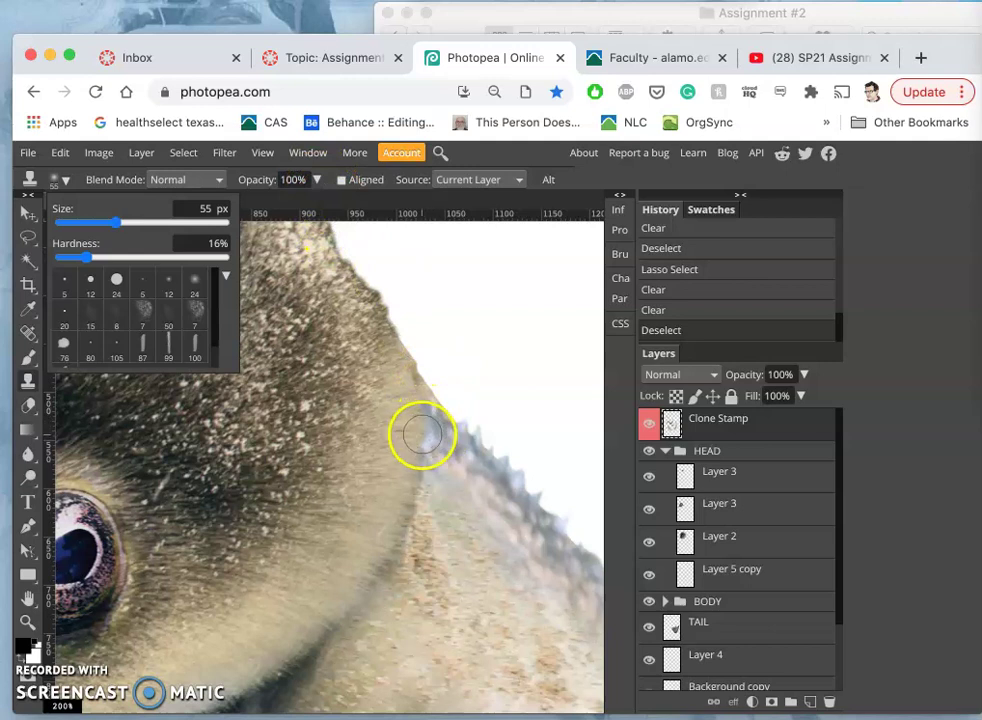
scroll(421, 432, down, 2)
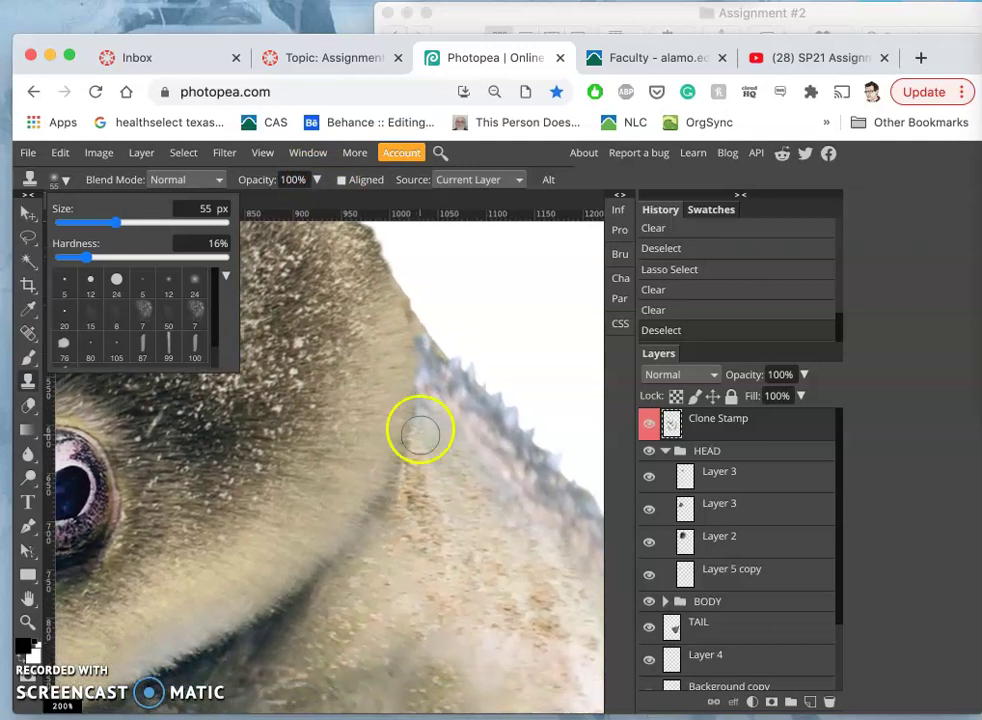
Sample from current and lower layers, and hide the BLANK copy and BLANK backgrounds
click(516, 180)
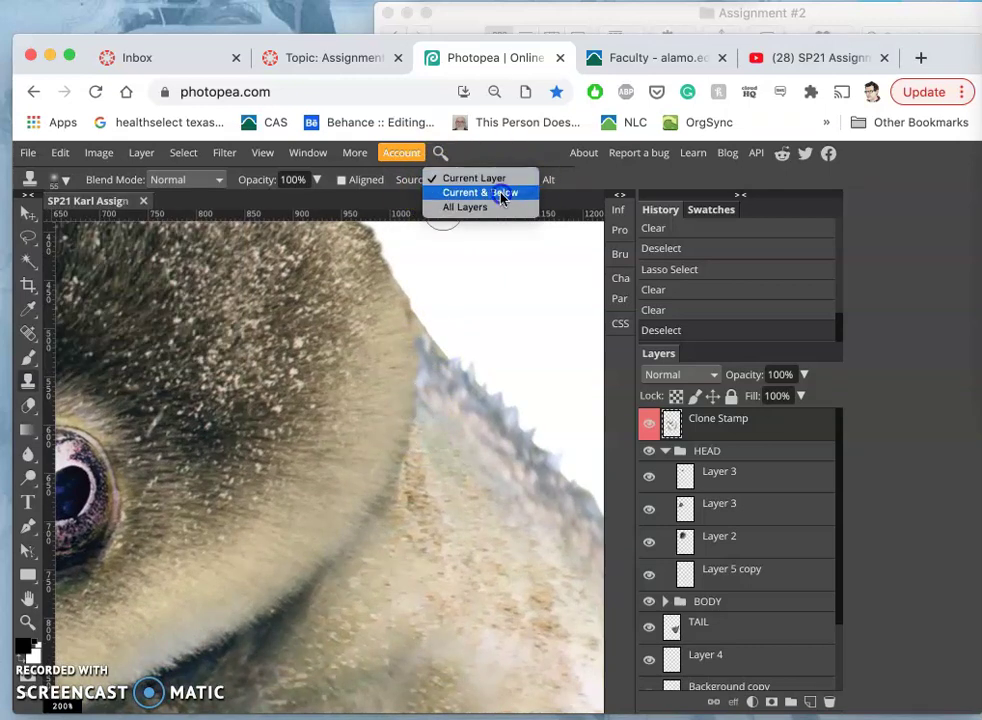
click(502, 193)
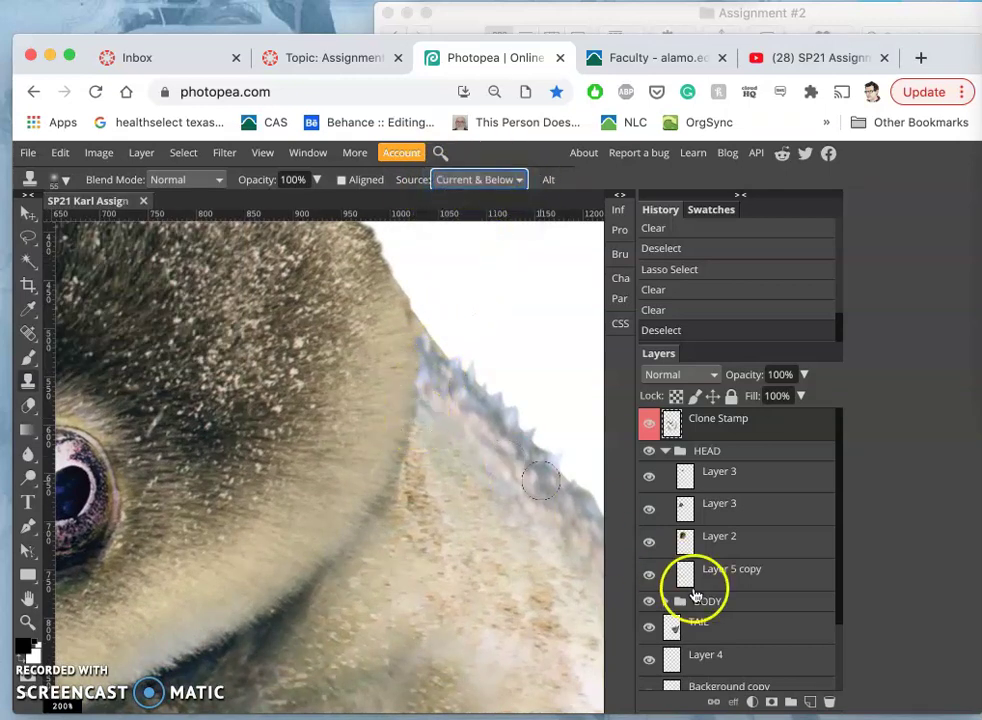
scroll(706, 615, down, 2)
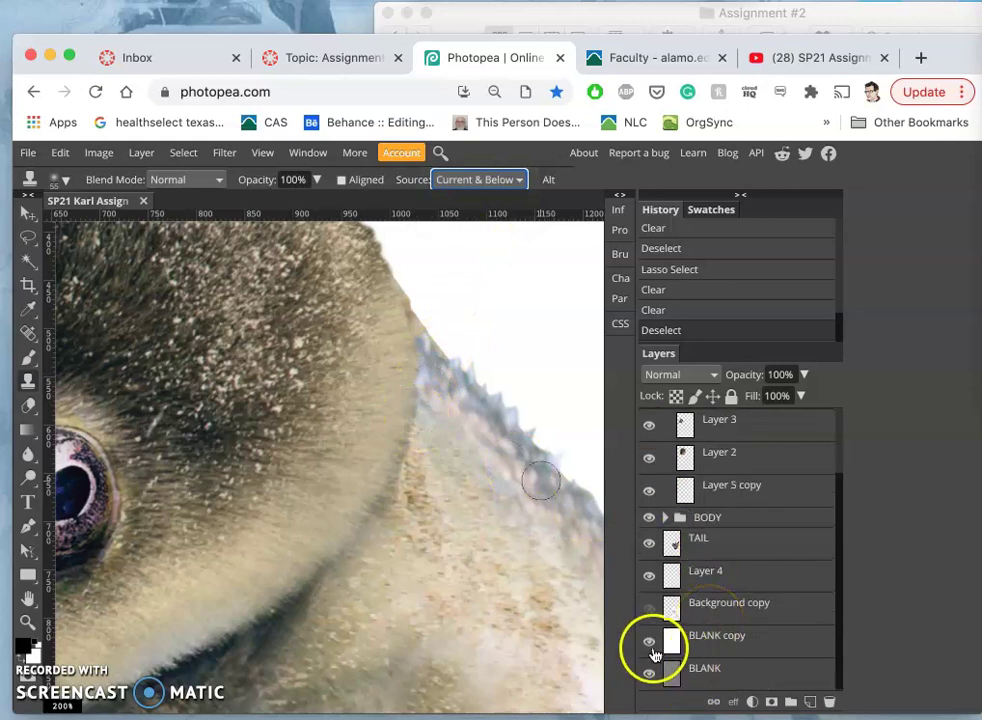
click(649, 642)
click(650, 686)
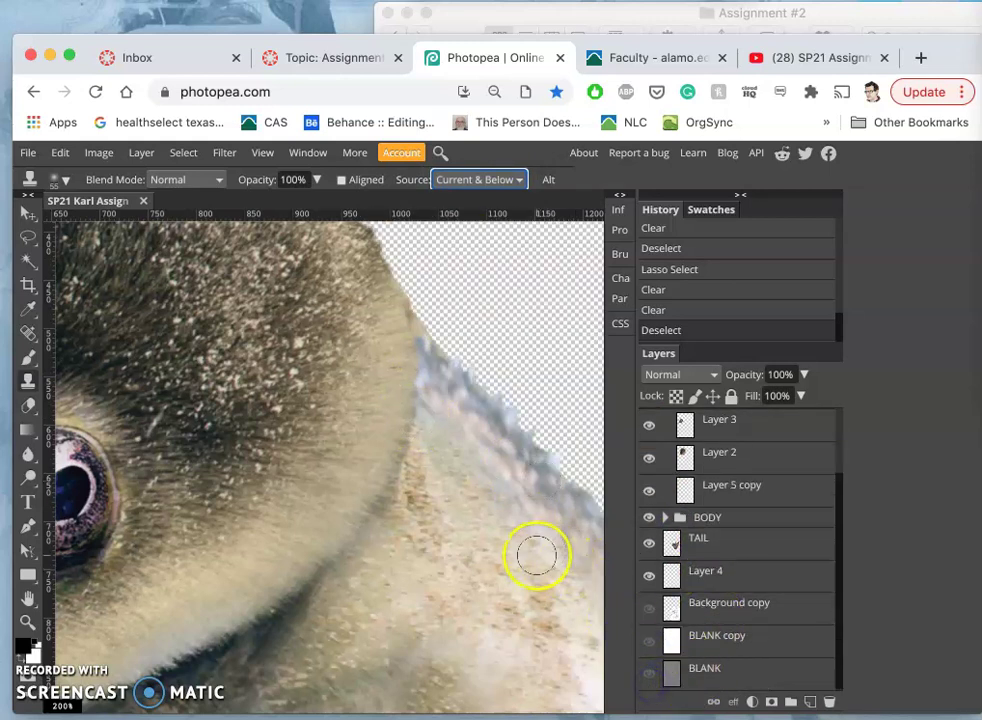
Set a fur source and clone fur along the head's outer edge and top
scroll(537, 552, up, 2)
scroll(537, 552, left, 1)
click(505, 352)
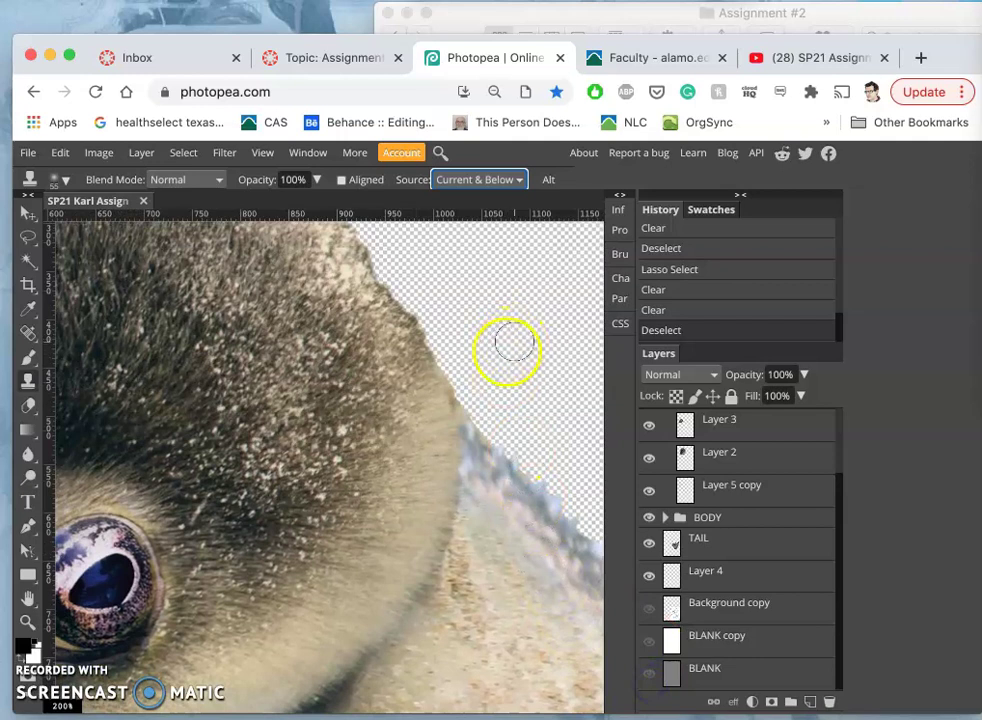
scroll(490, 428, right, 5)
scroll(490, 428, down, 5)
mouse_move(489, 428)
mouse_down()
mouse_move(377, 362)
mouse_move(392, 387)
mouse_move(336, 328)
mouse_move(377, 360)
mouse_move(438, 450)
mouse_up()
scroll(437, 451, left, 5)
scroll(437, 451, down, 3)
scroll(437, 452, up, 6)
scroll(437, 452, left, 1)
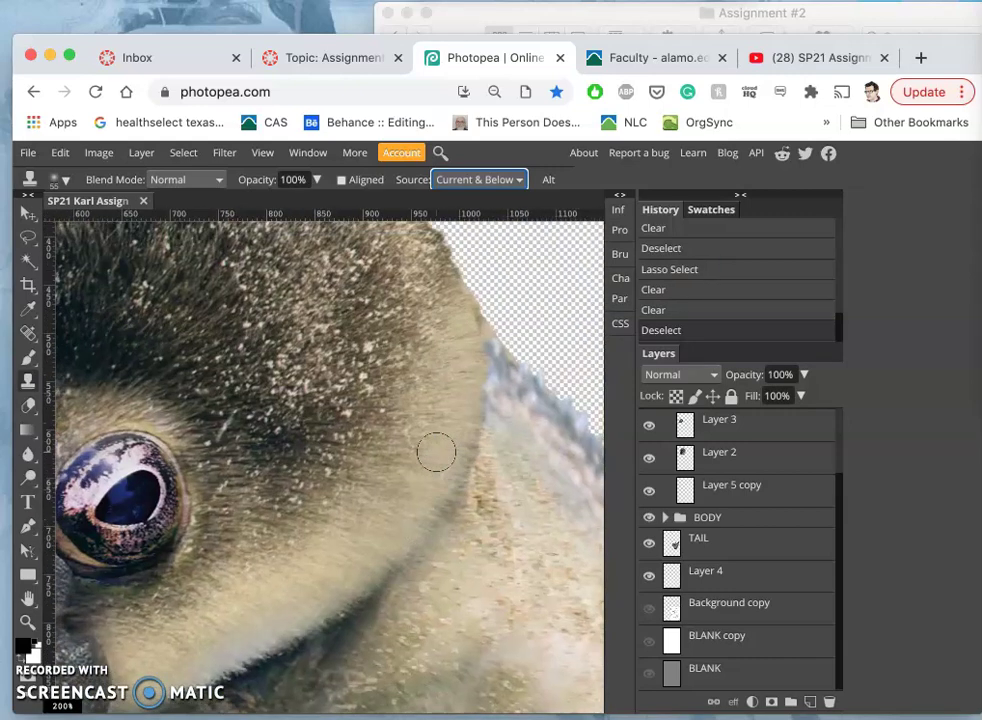
drag(241, 350, 232, 272)
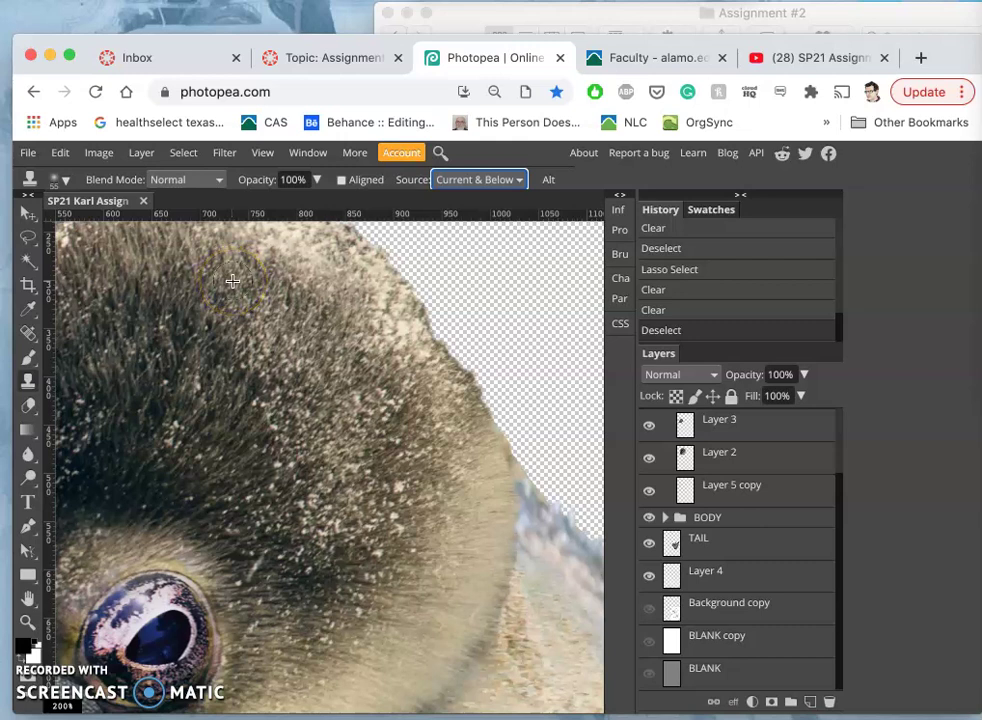
mouse_move(437, 300)
mouse_down()
mouse_move(313, 307)
mouse_move(240, 285)
mouse_up()
mouse_move(239, 284)
mouse_down()
mouse_move(311, 293)
mouse_move(414, 382)
mouse_move(461, 325)
mouse_move(479, 316)
mouse_move(500, 327)
mouse_move(276, 316)
mouse_move(225, 295)
mouse_up()
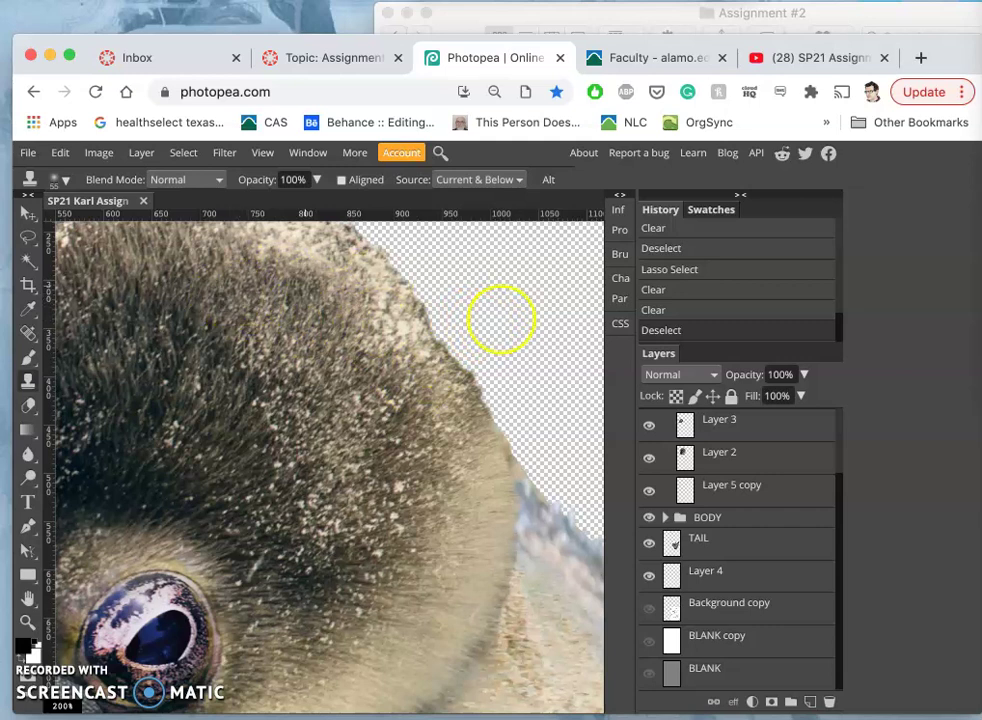
Paint dark cloned fur down the head edge and over the lighter area below it
scroll(505, 485, right, 3)
scroll(505, 485, down, 2)
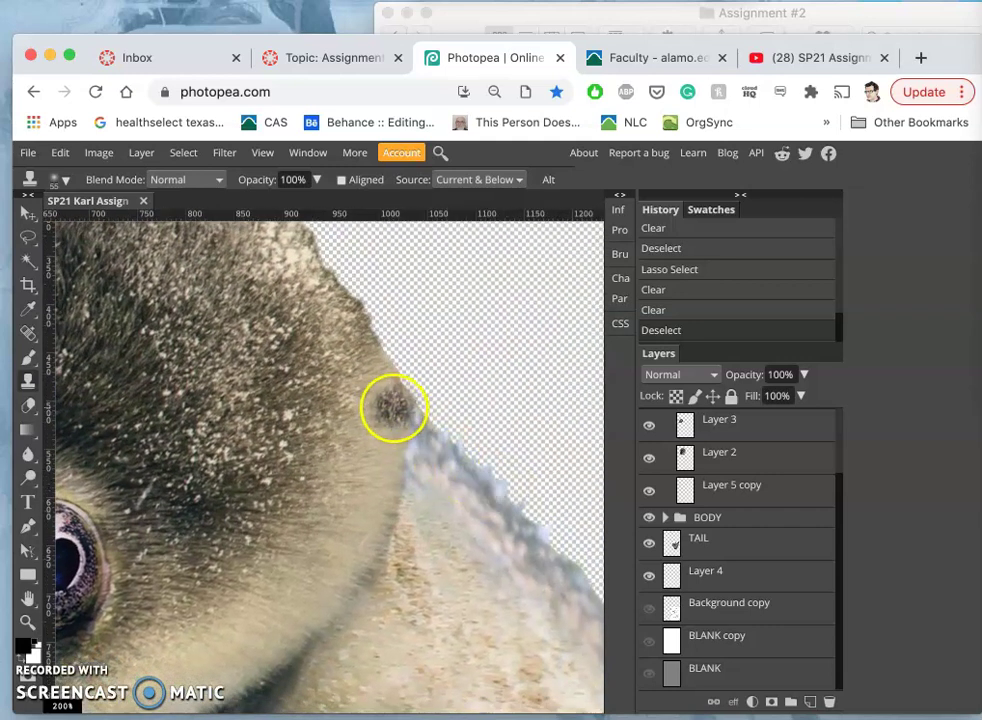
scroll(723, 530, up, 2)
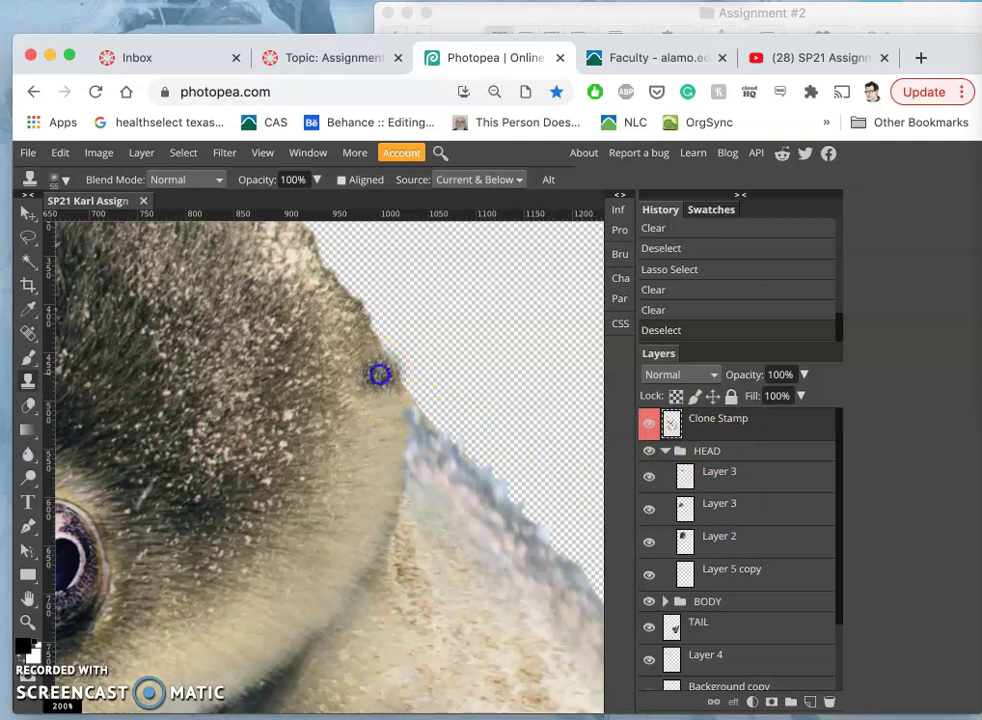
drag(383, 380, 491, 510)
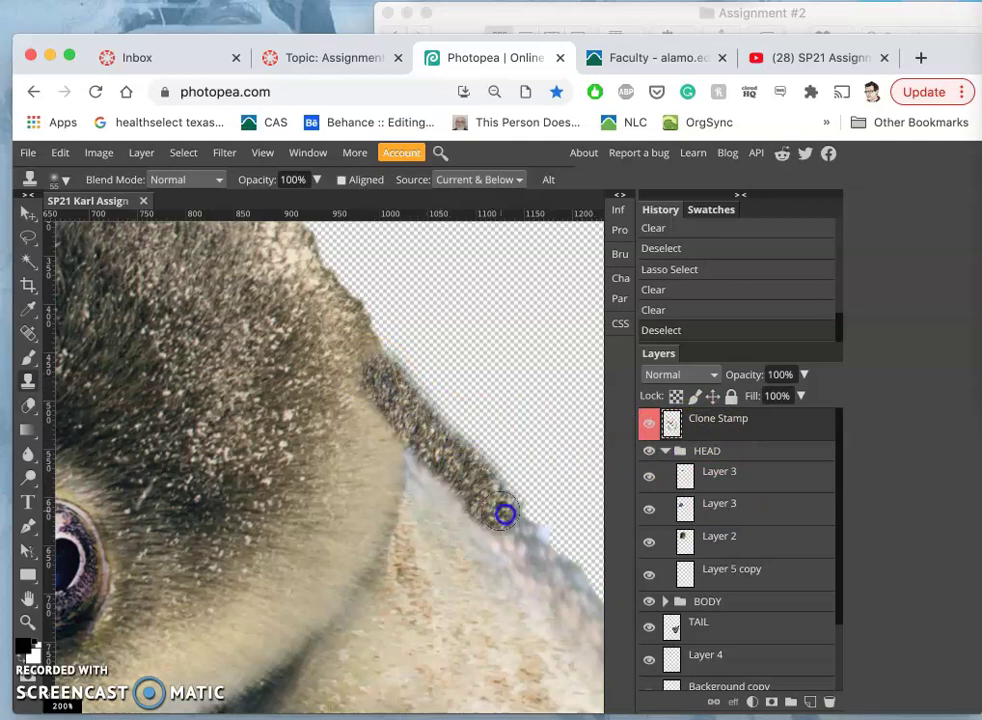
mouse_move(532, 557)
mouse_down()
mouse_move(556, 584)
mouse_move(519, 618)
mouse_move(512, 600)
mouse_move(508, 607)
mouse_up()
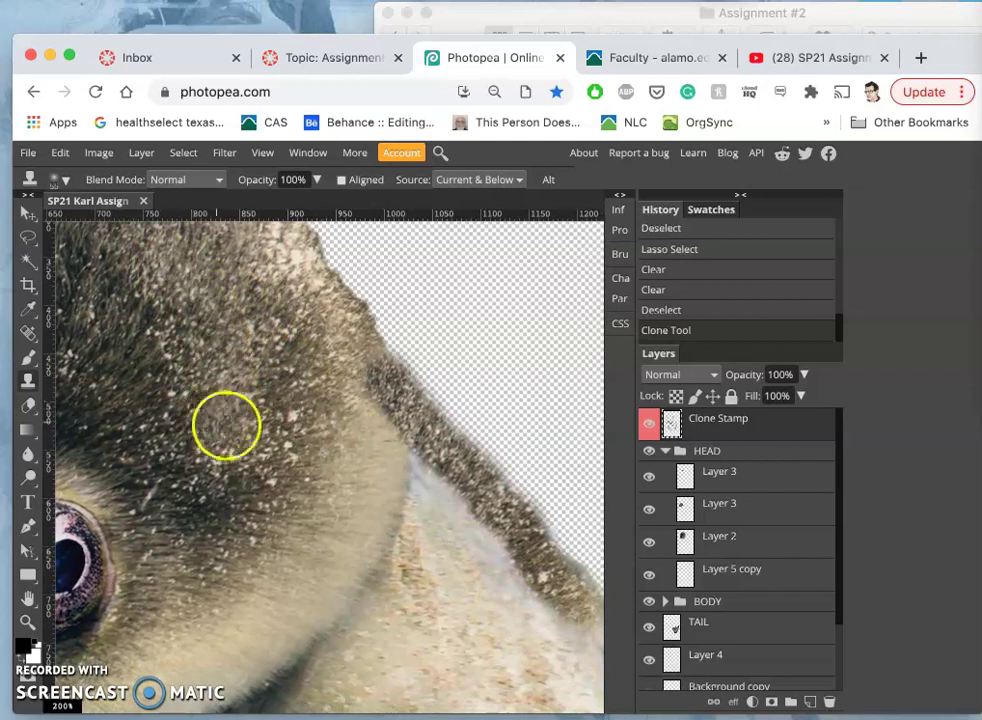
scroll(326, 482, right, 3)
scroll(326, 482, down, 2)
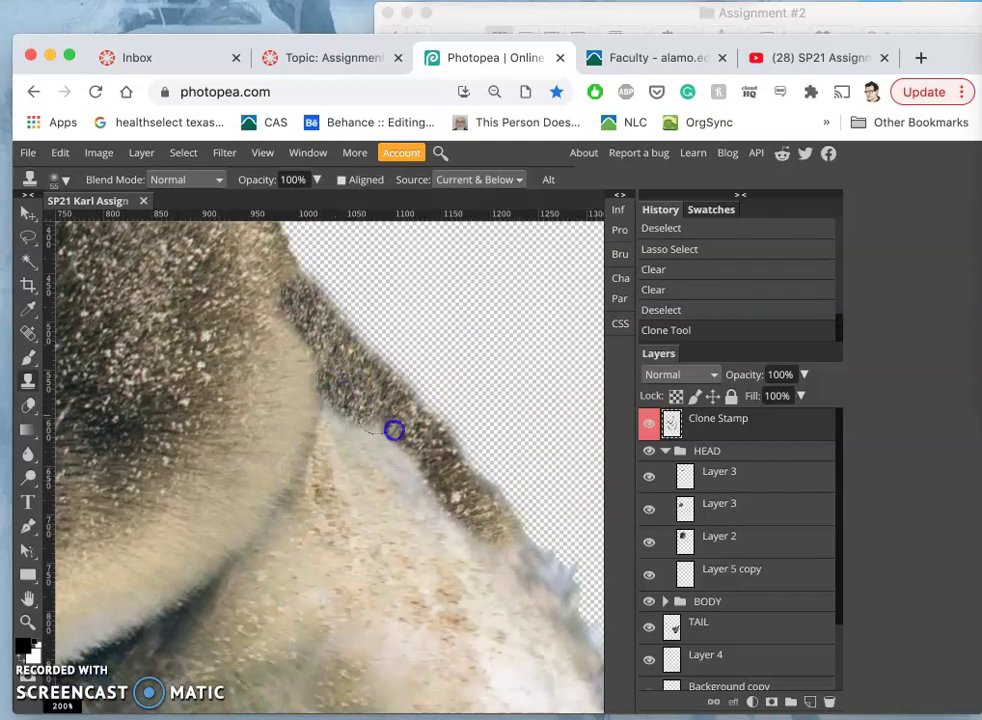
mouse_move(333, 400)
mouse_down()
mouse_move(351, 466)
mouse_move(341, 472)
mouse_move(328, 452)
mouse_move(312, 491)
mouse_up()
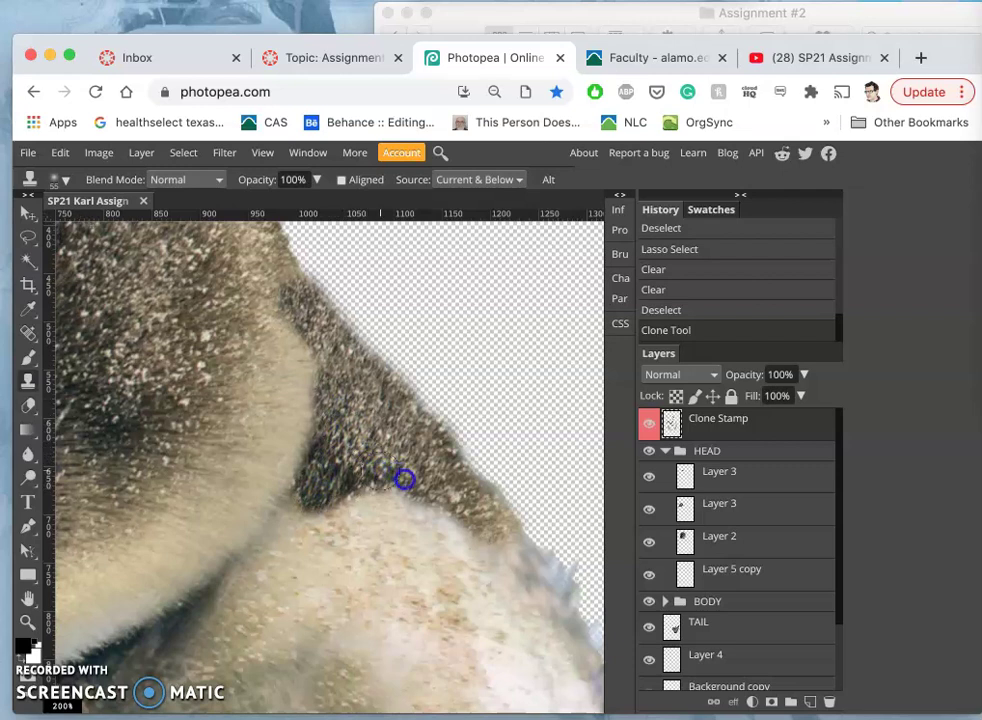
drag(488, 520, 506, 551)
Stamp a small dab of cloned fur and toggle the Clone Stamp layer to compare
click(567, 478)
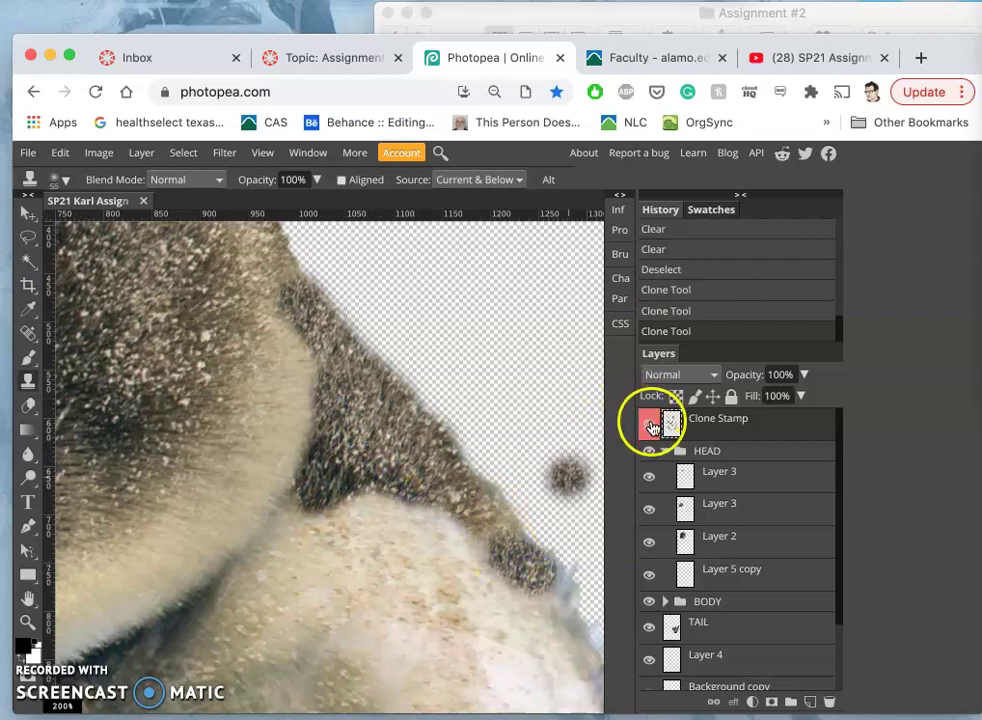
click(651, 424)
click(651, 424)
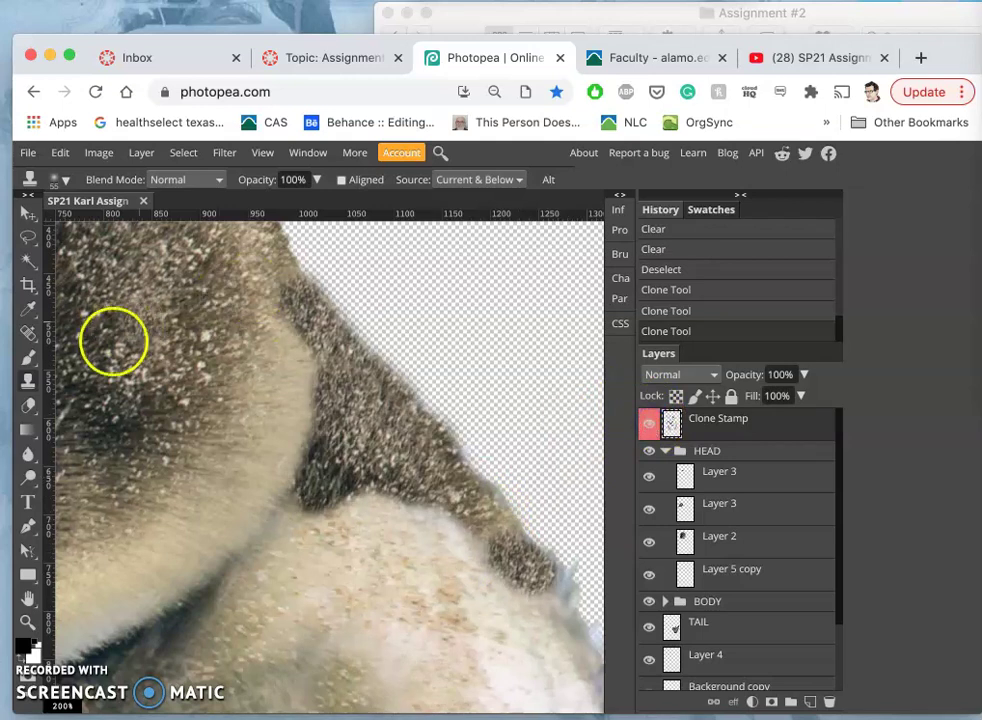
Set up the Eraser with 11% hardness, 45% opacity and 250 px size
click(27, 404)
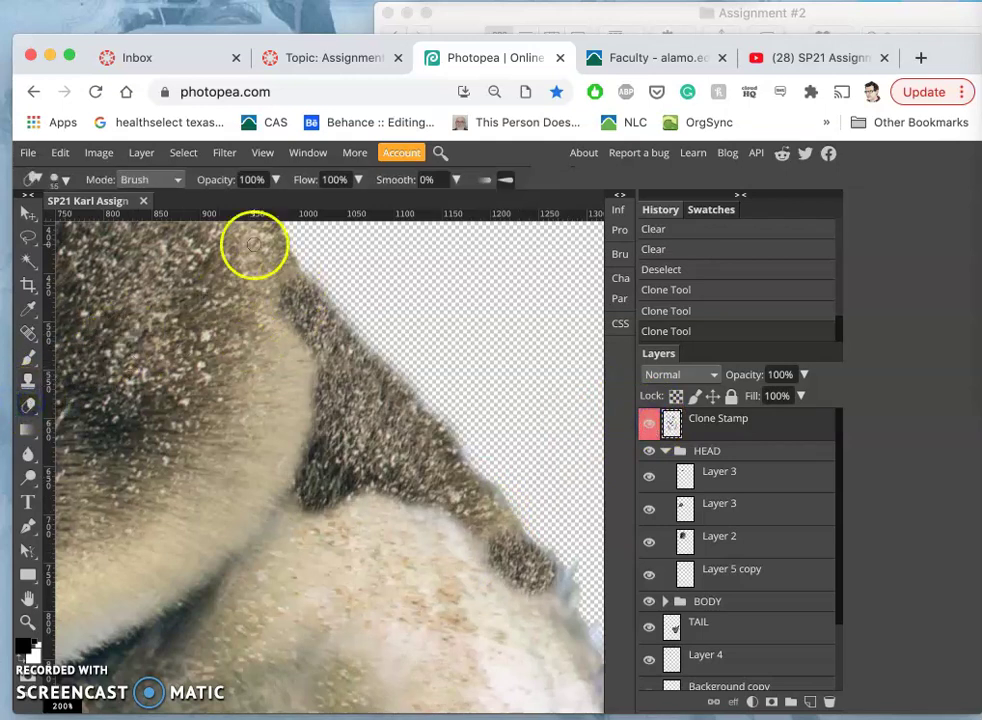
click(64, 180)
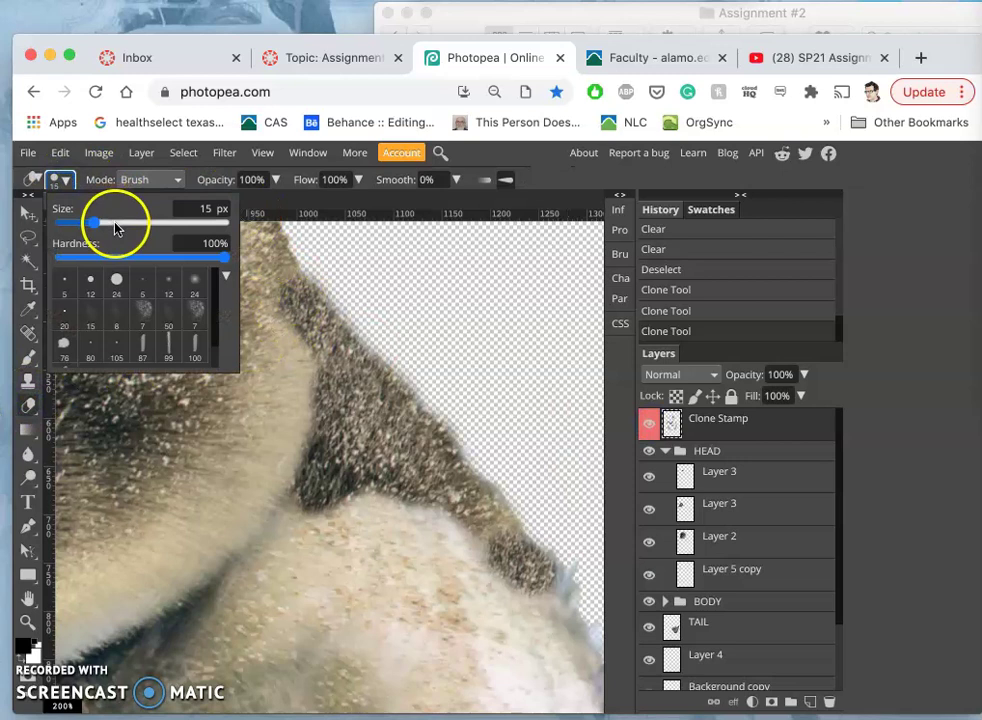
click(79, 258)
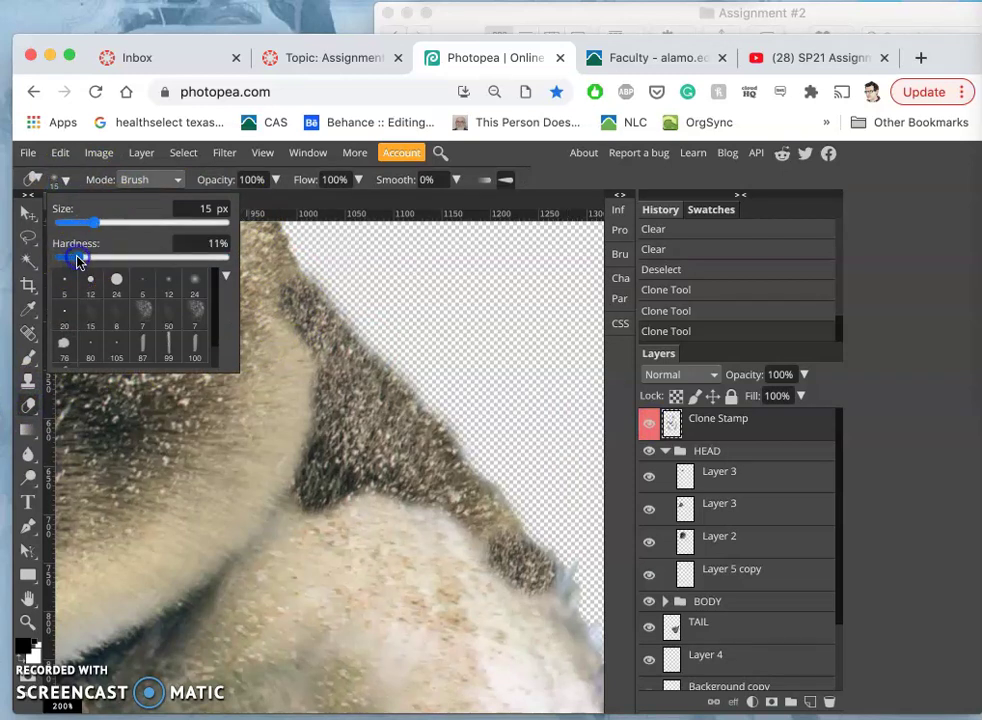
click(275, 180)
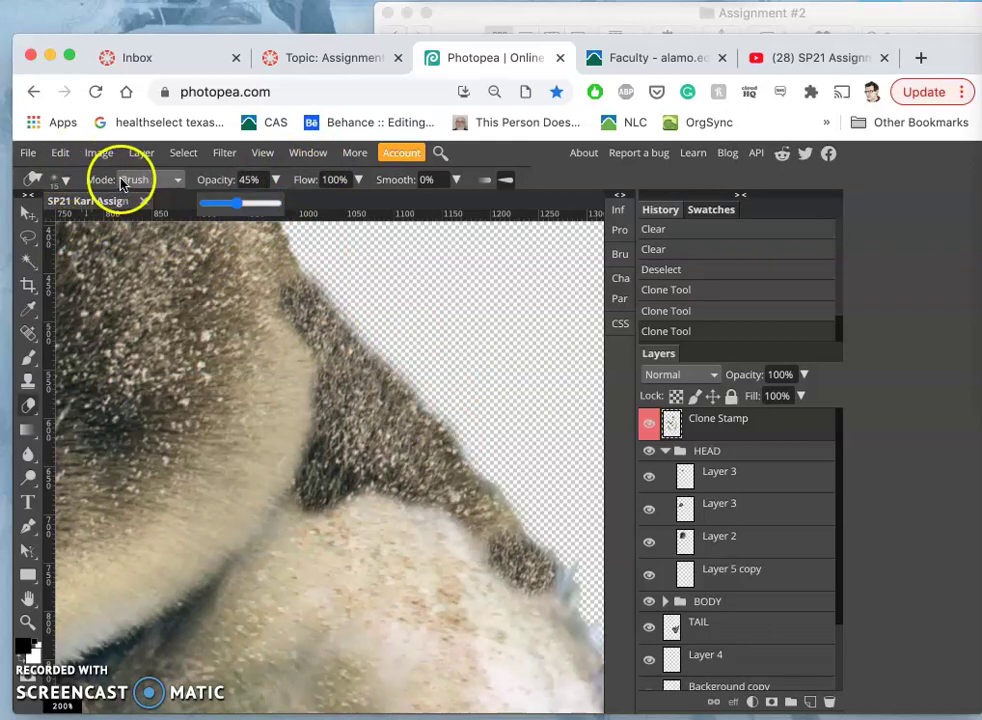
click(66, 180)
click(158, 222)
Partially erase the cloned fur along the lower edge, cheek and side of the head
mouse_move(443, 398)
mouse_down()
mouse_move(525, 496)
mouse_move(526, 610)
mouse_up()
click(515, 587)
drag(454, 577, 368, 535)
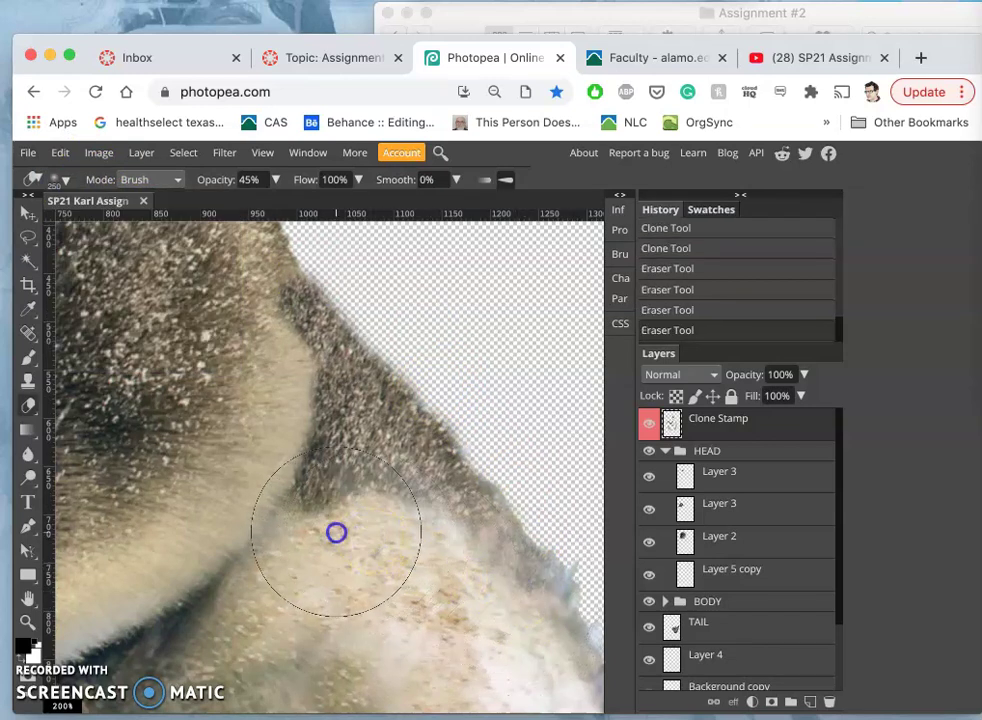
click(335, 530)
click(368, 520)
click(377, 527)
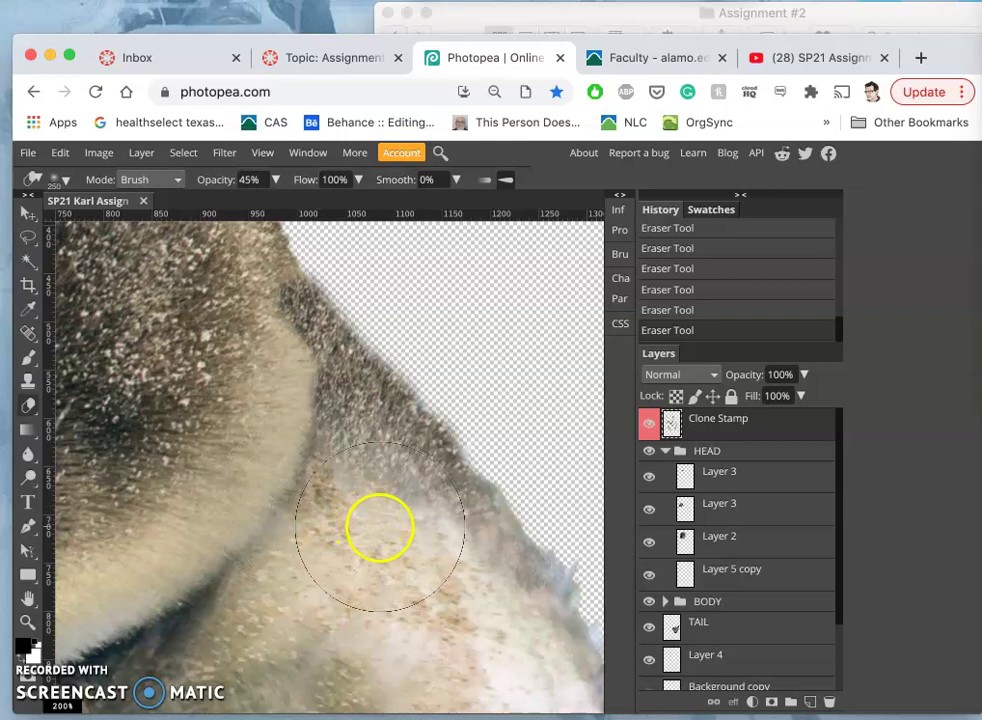
click(220, 347)
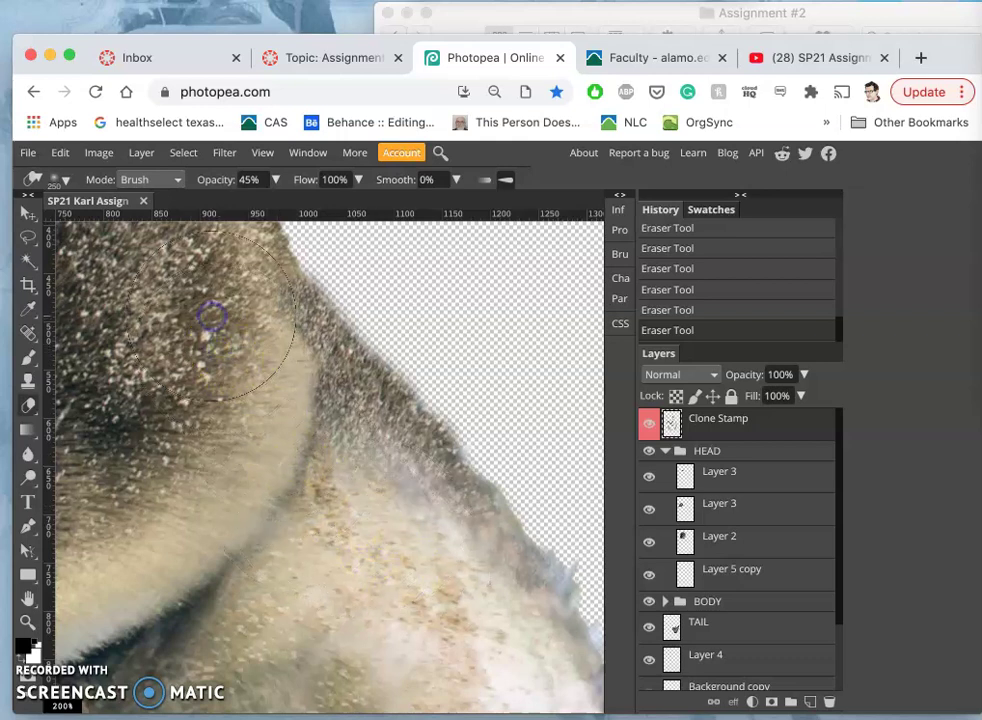
click(222, 340)
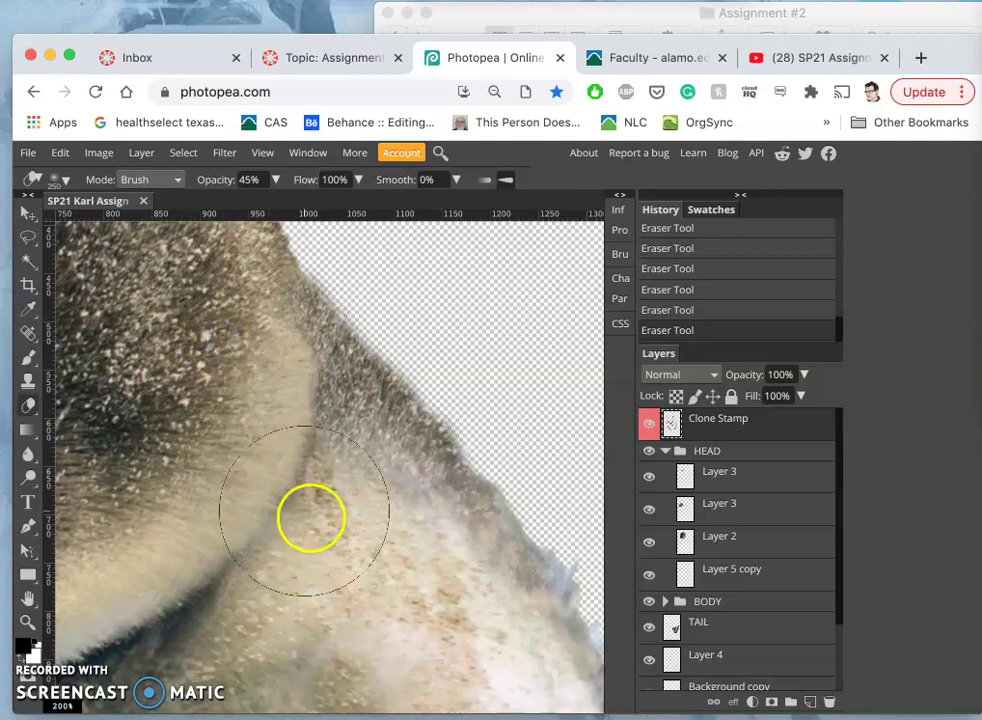
Toggle the Clone Stamp layer on and off to check the erased result
scroll(373, 567, down, 5)
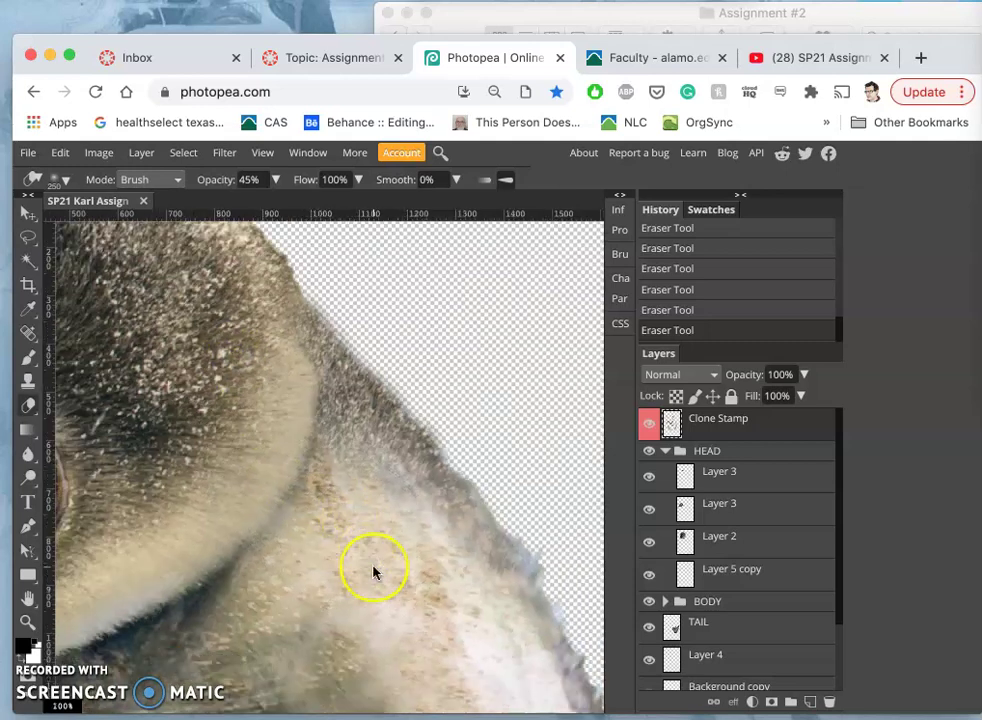
click(649, 426)
click(649, 426)
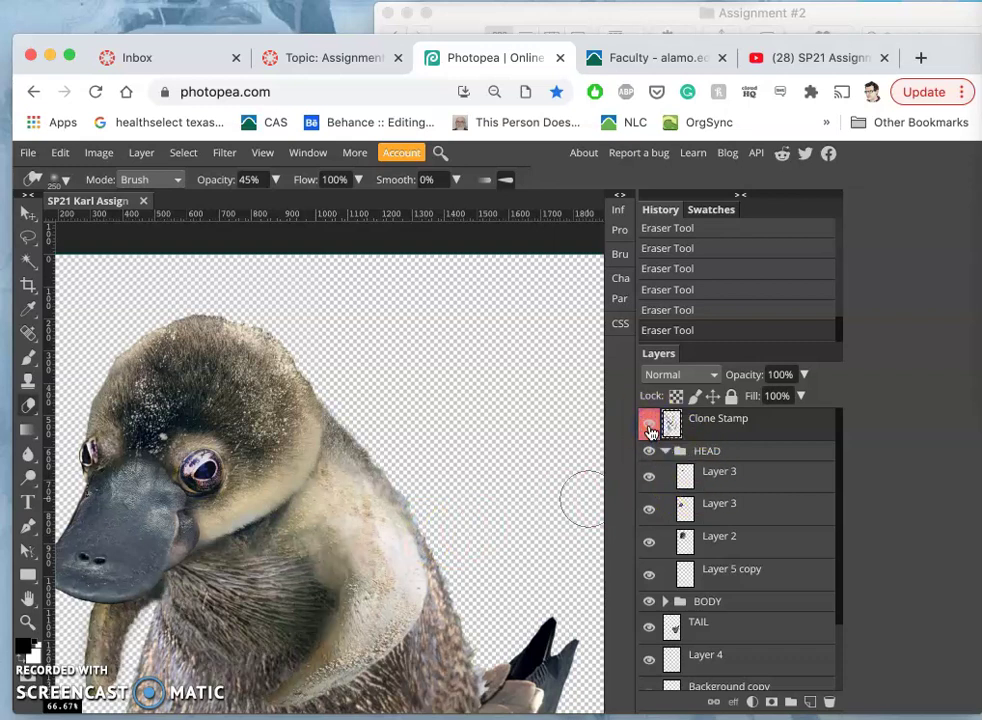
click(649, 426)
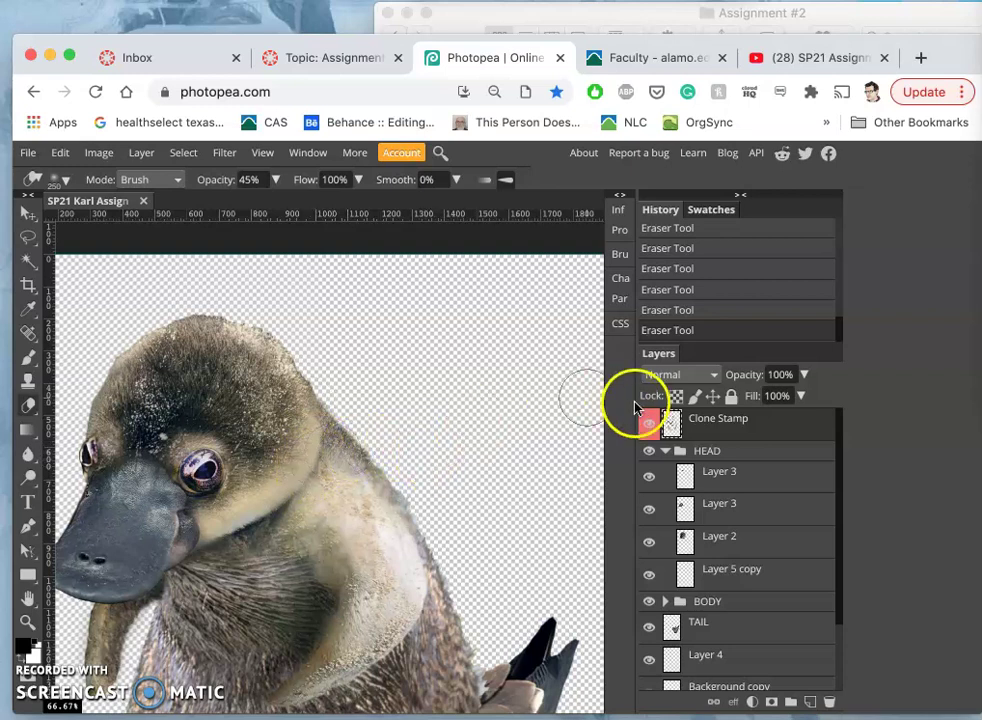
click(649, 426)
click(649, 426)
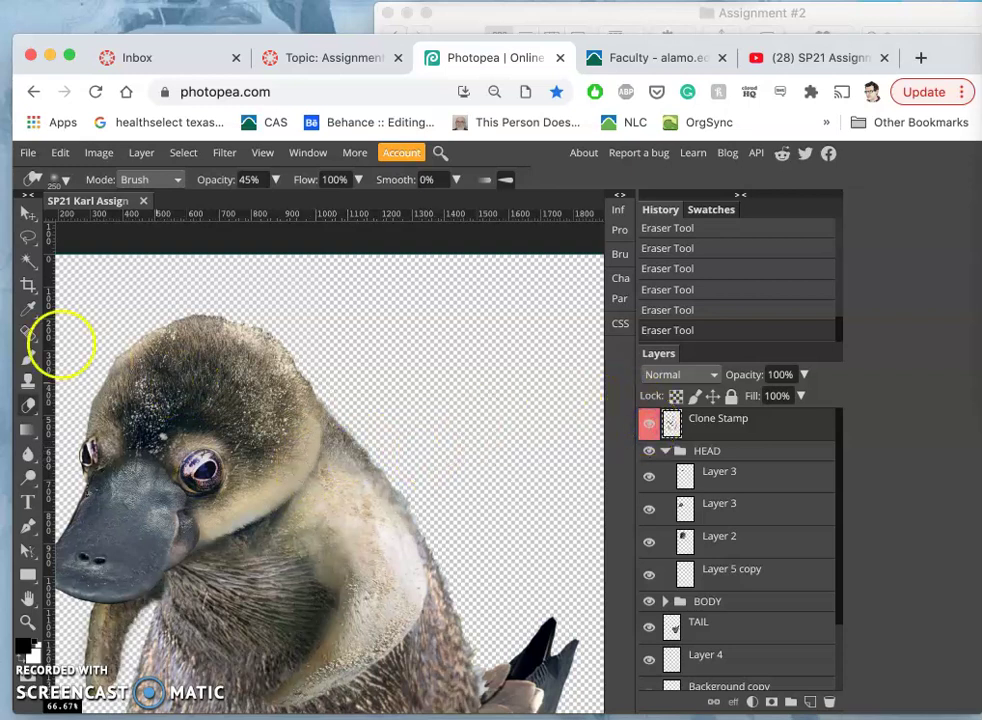
Clone fur down the neck edge with the Clone Stamp at 51% opacity
click(28, 380)
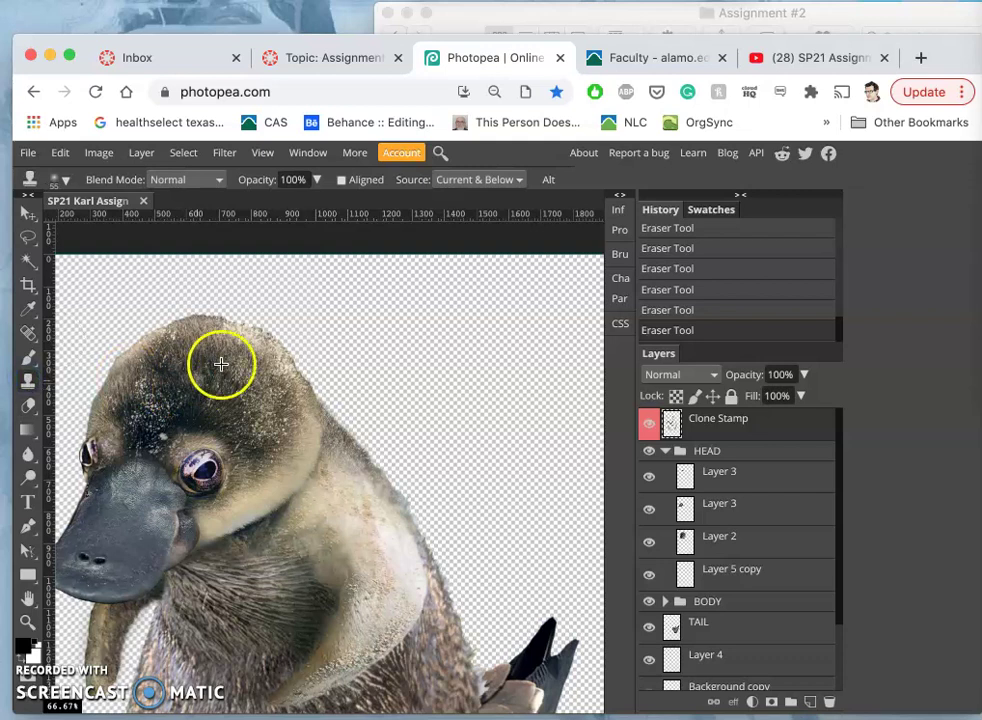
click(317, 183)
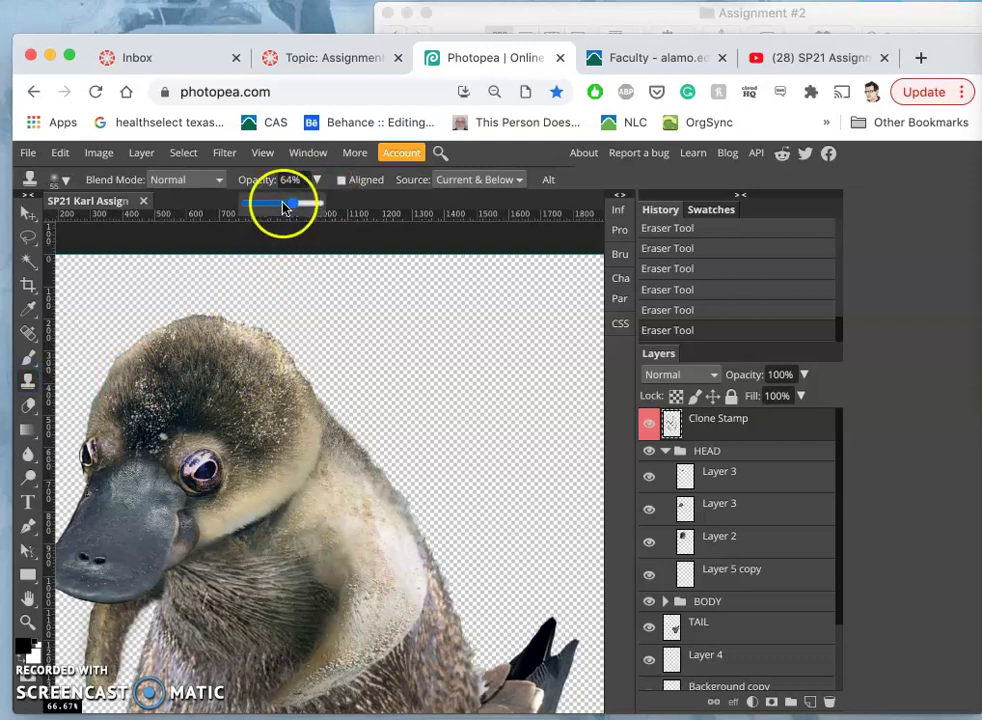
alt+click(263, 388)
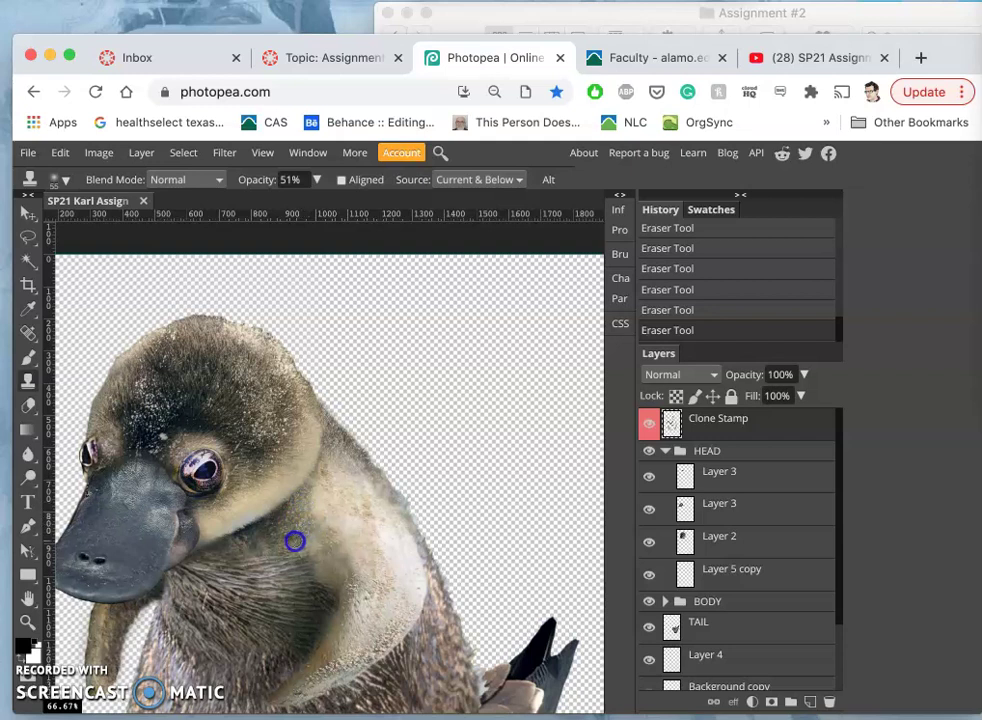
scroll(327, 538, up, 5)
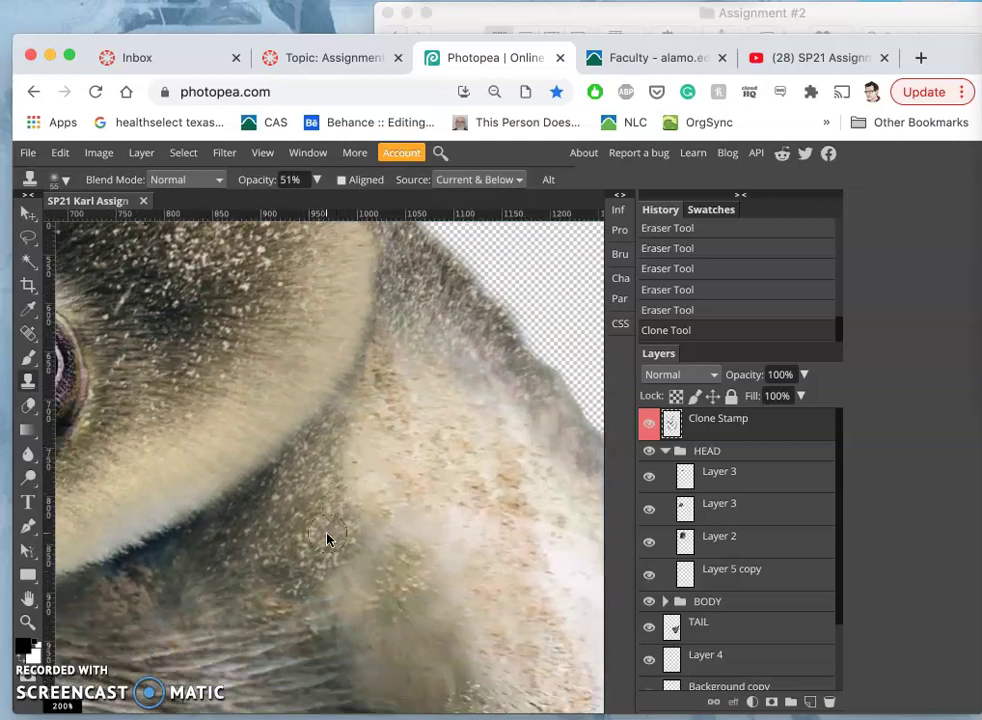
mouse_move(327, 538)
mouse_down()
mouse_move(384, 413)
mouse_move(386, 395)
mouse_move(370, 398)
mouse_up()
mouse_move(372, 460)
mouse_down()
mouse_move(381, 489)
mouse_move(373, 598)
mouse_up()
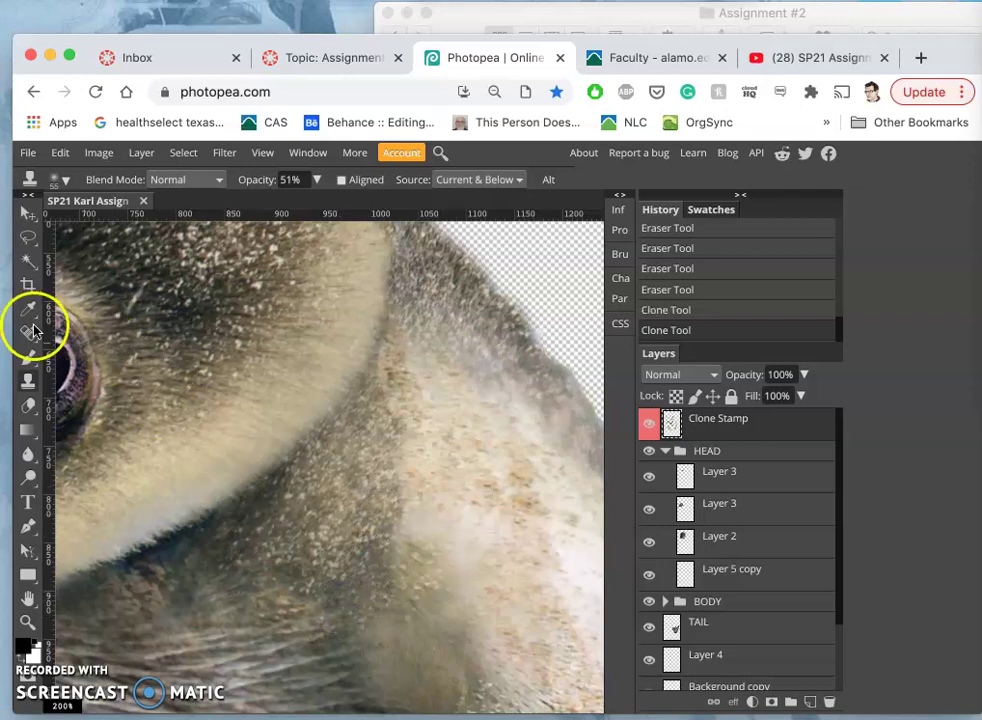
Try erasing patches of neck fur, undoing each erase
click(29, 405)
click(458, 553)
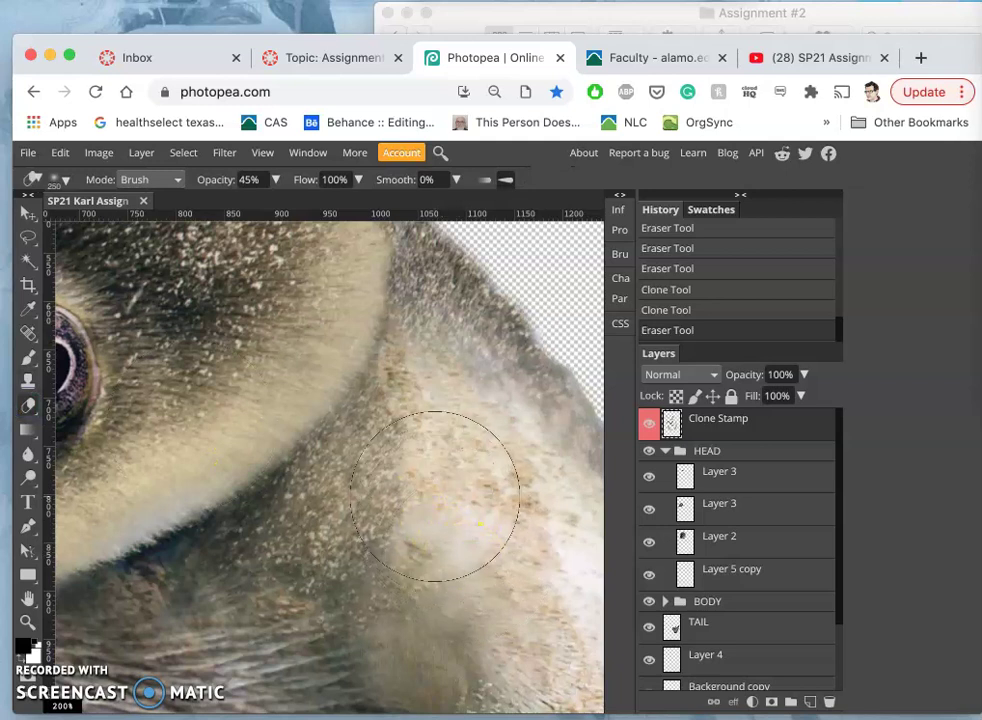
key(super+z)
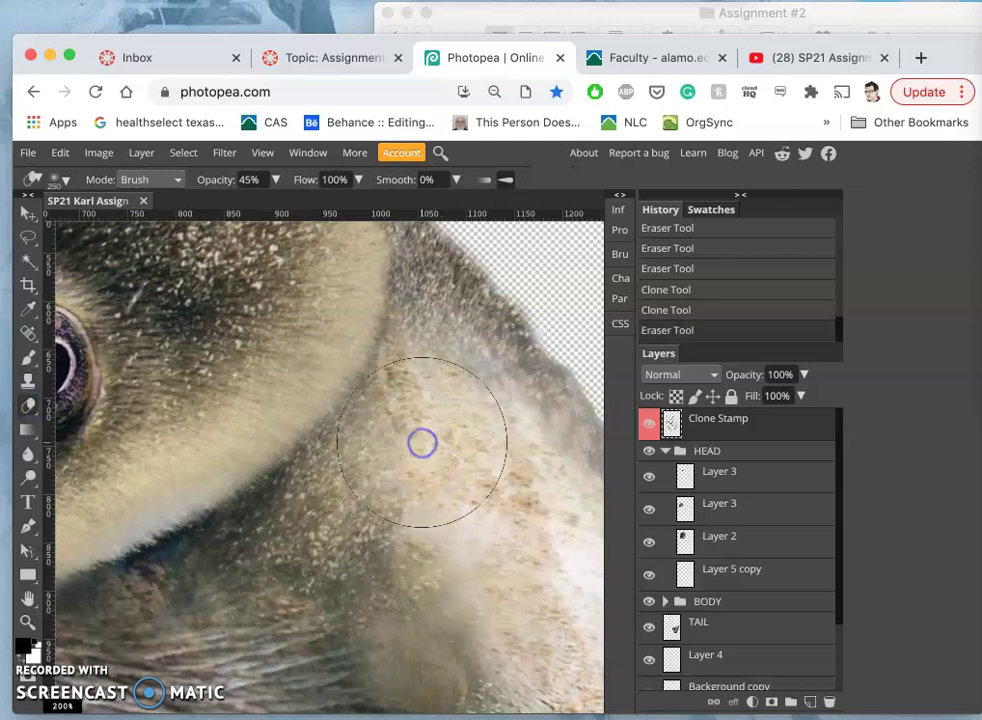
drag(495, 449, 547, 447)
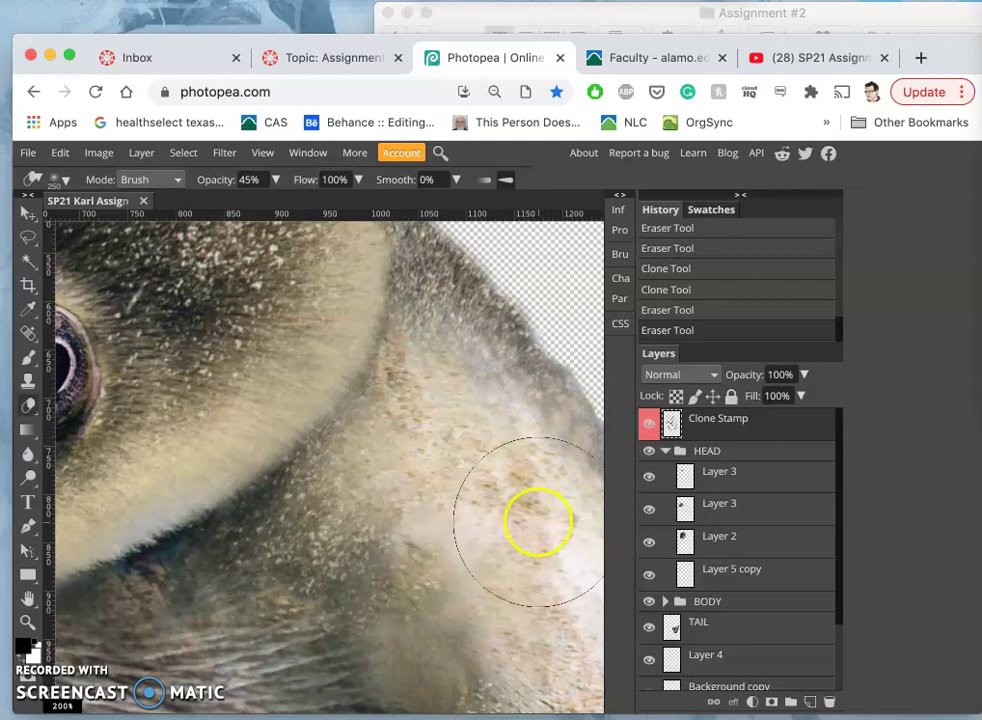
key(super+z)
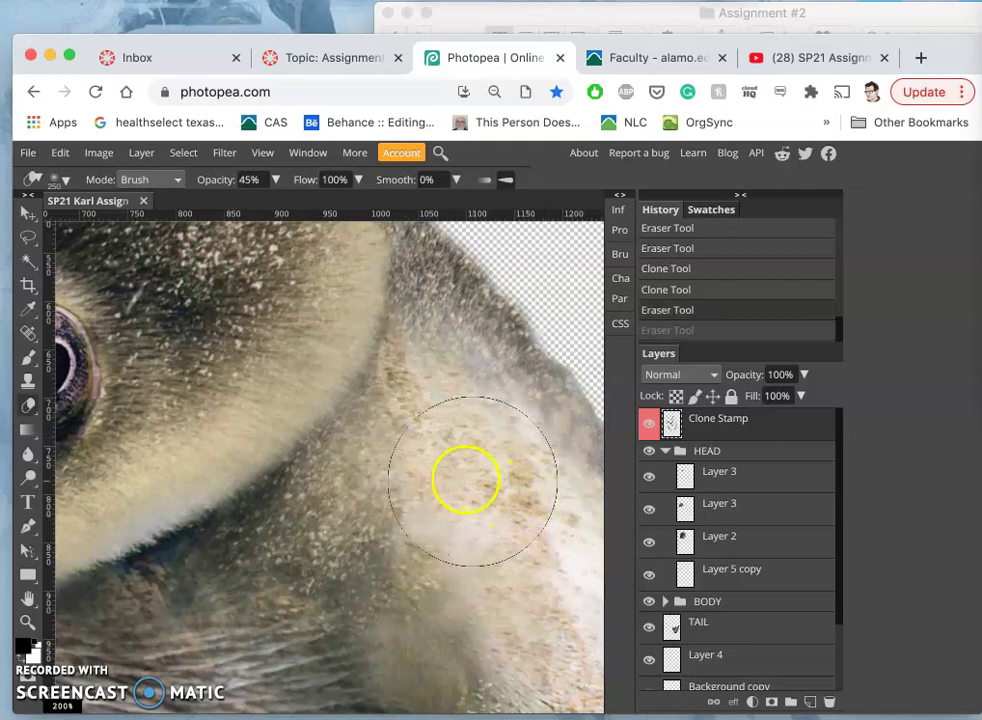
scroll(467, 478, down, 3)
mouse_move(465, 484)
mouse_down()
mouse_move(406, 463)
mouse_move(358, 465)
mouse_move(369, 460)
mouse_move(394, 494)
mouse_move(383, 485)
mouse_move(376, 476)
mouse_move(438, 547)
mouse_up()
key(super+z)
key(super+z)
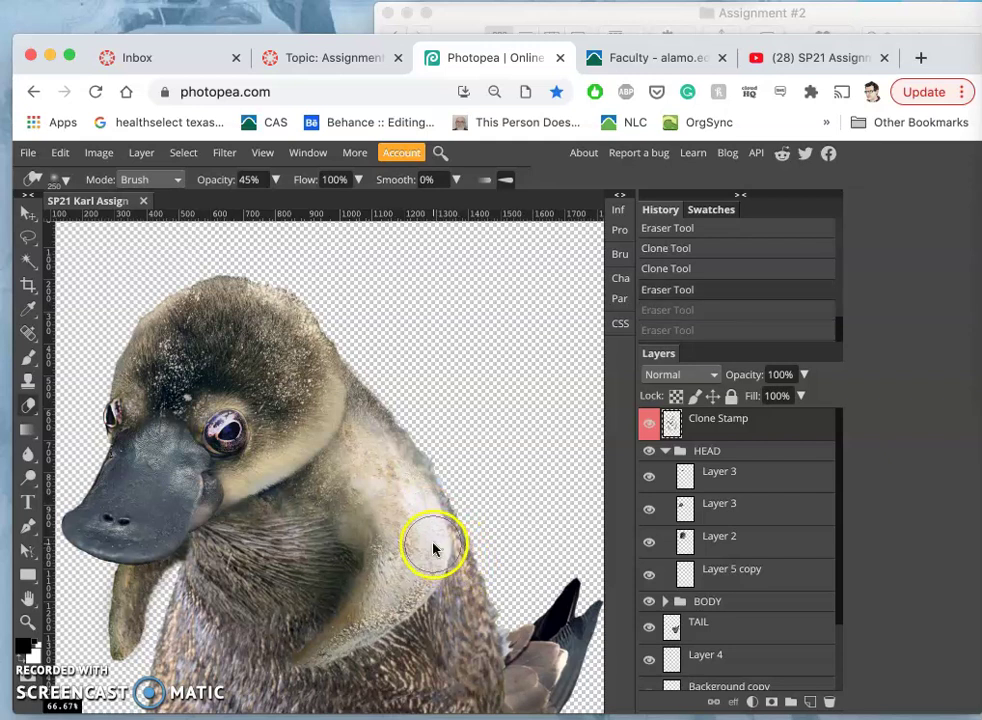
Repaint the neck with cloned fur and toggle the layer to compare
click(30, 388)
drag(274, 388, 336, 459)
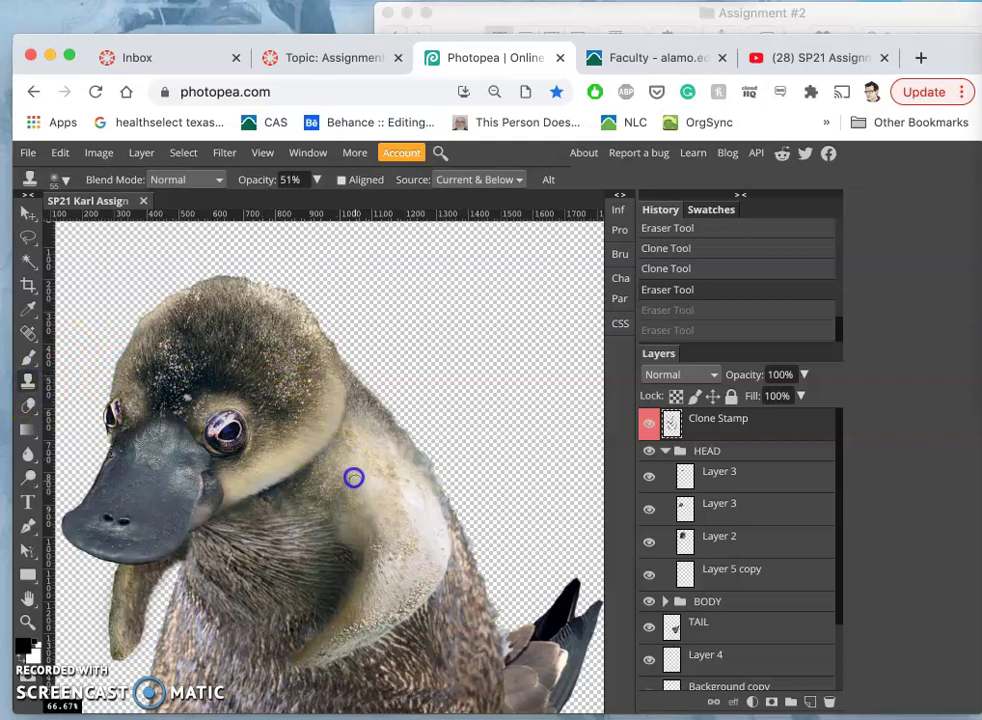
mouse_move(358, 486)
mouse_down()
mouse_move(416, 543)
mouse_move(386, 557)
mouse_move(355, 540)
mouse_up()
scroll(358, 540, left, 5)
scroll(358, 540, down, 3)
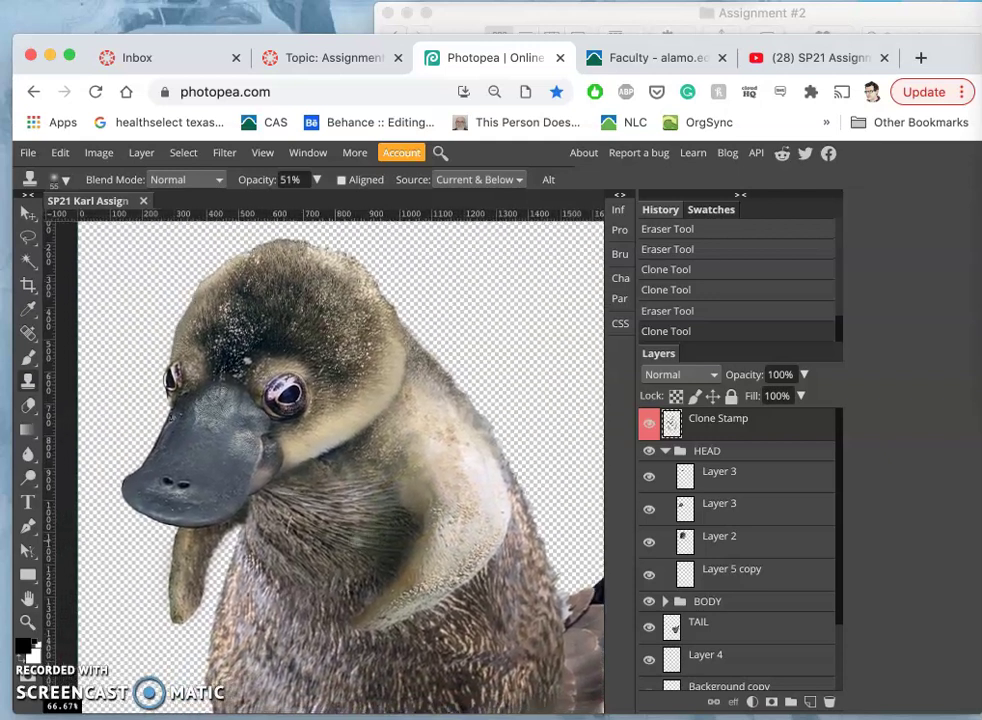
drag(351, 466, 377, 474)
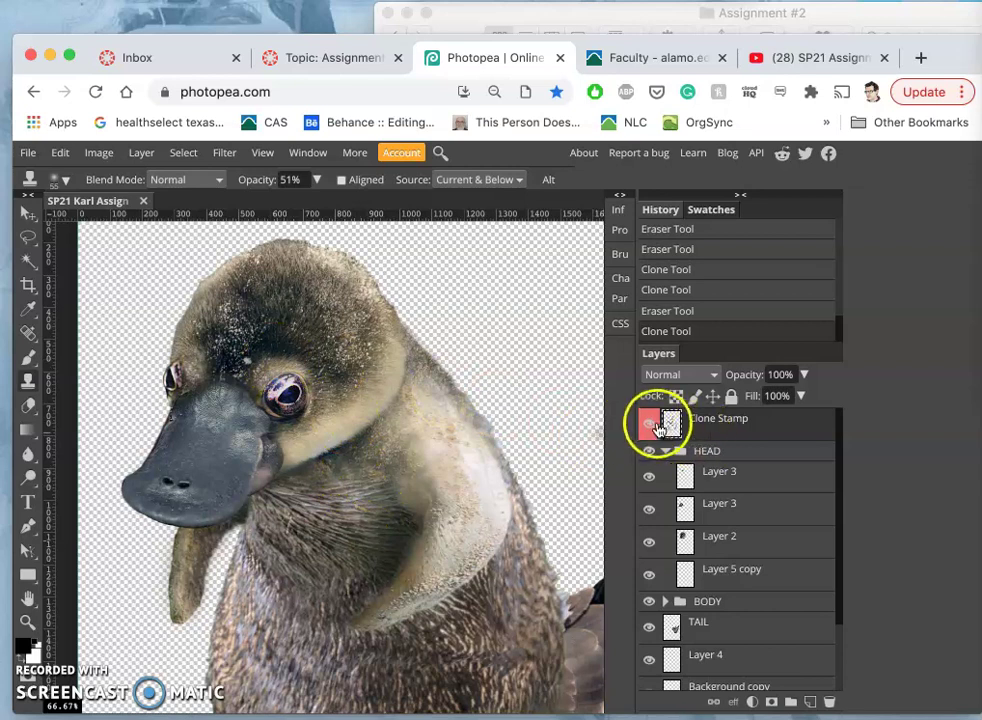
click(650, 424)
click(651, 425)
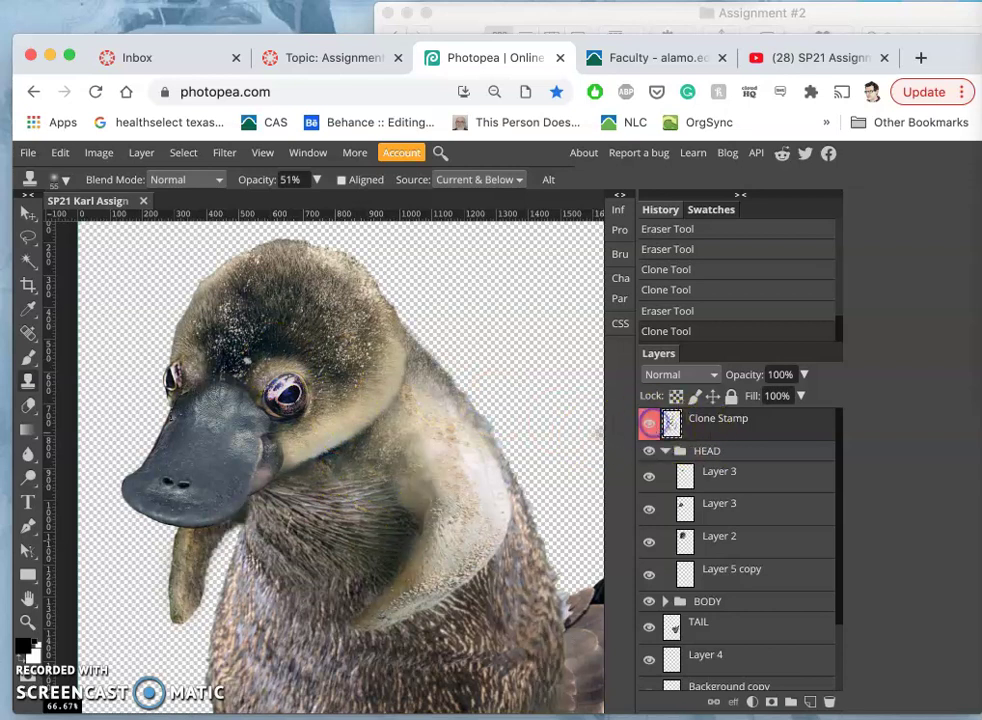
Lightly erase the cloned head, neck and body areas with the Eraser at 27% opacity
click(29, 407)
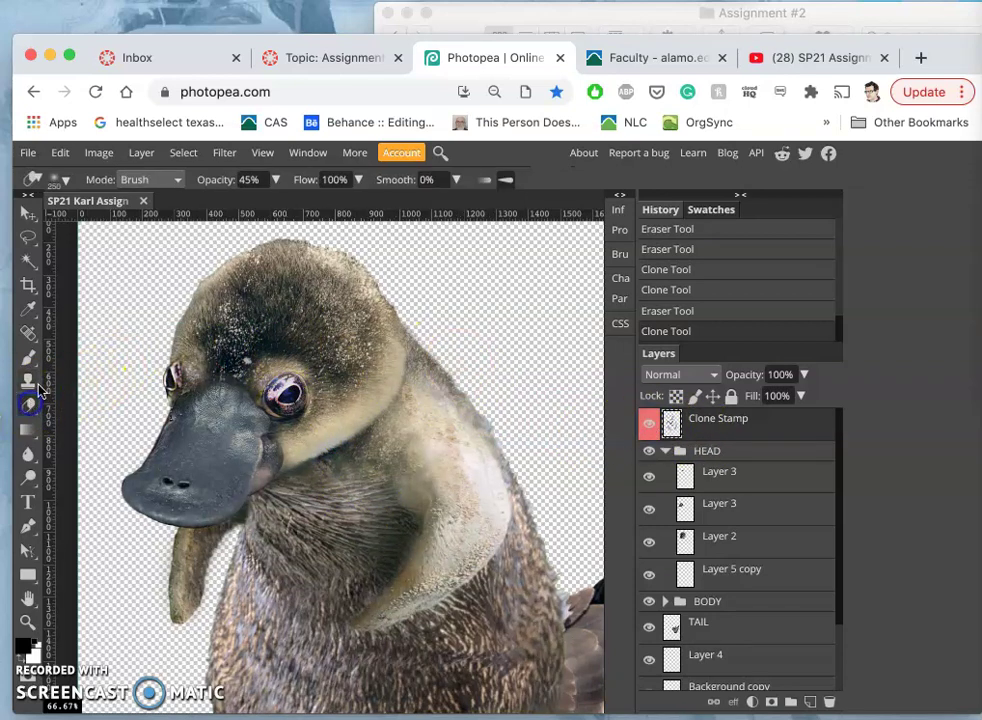
click(274, 179)
drag(236, 203, 224, 204)
drag(256, 368, 252, 358)
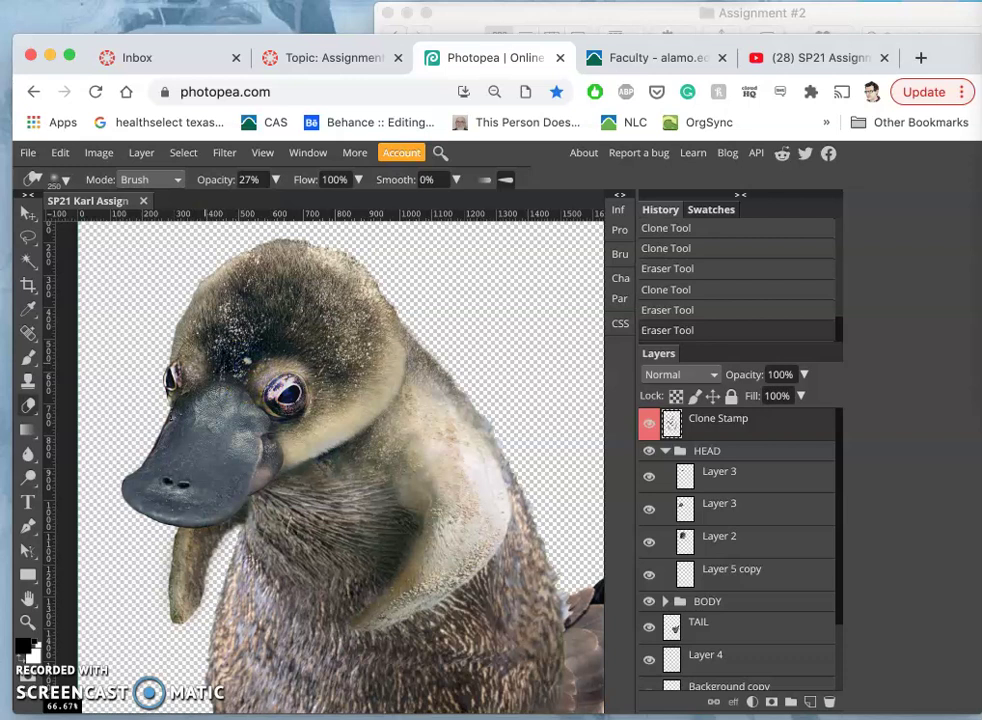
drag(373, 454, 381, 465)
scroll(381, 465, down, 1)
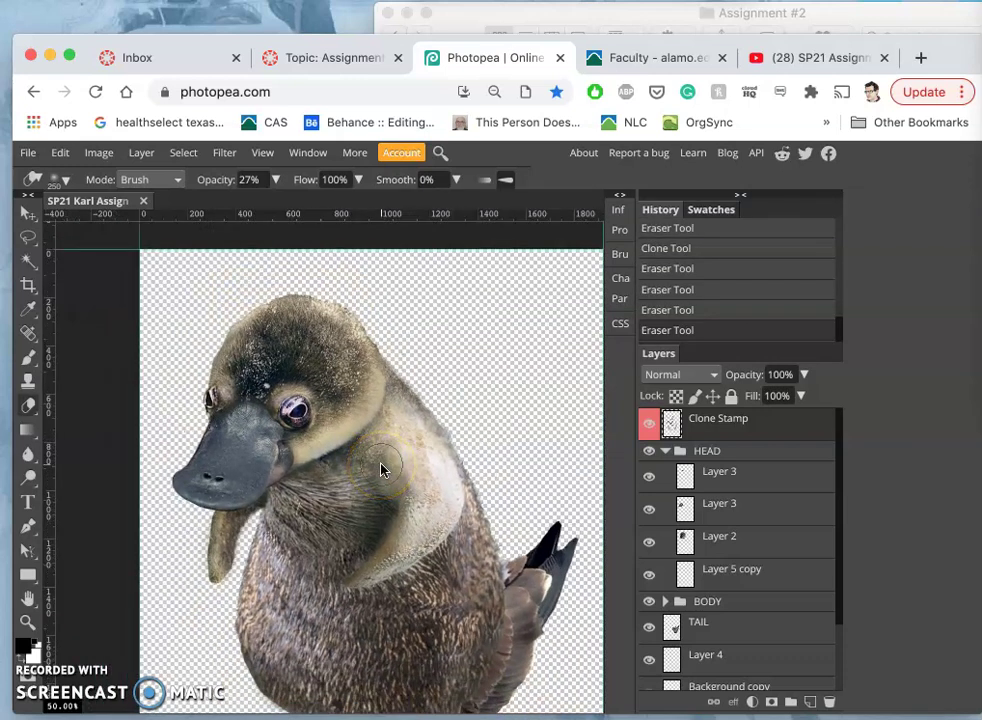
scroll(381, 467, down, 3)
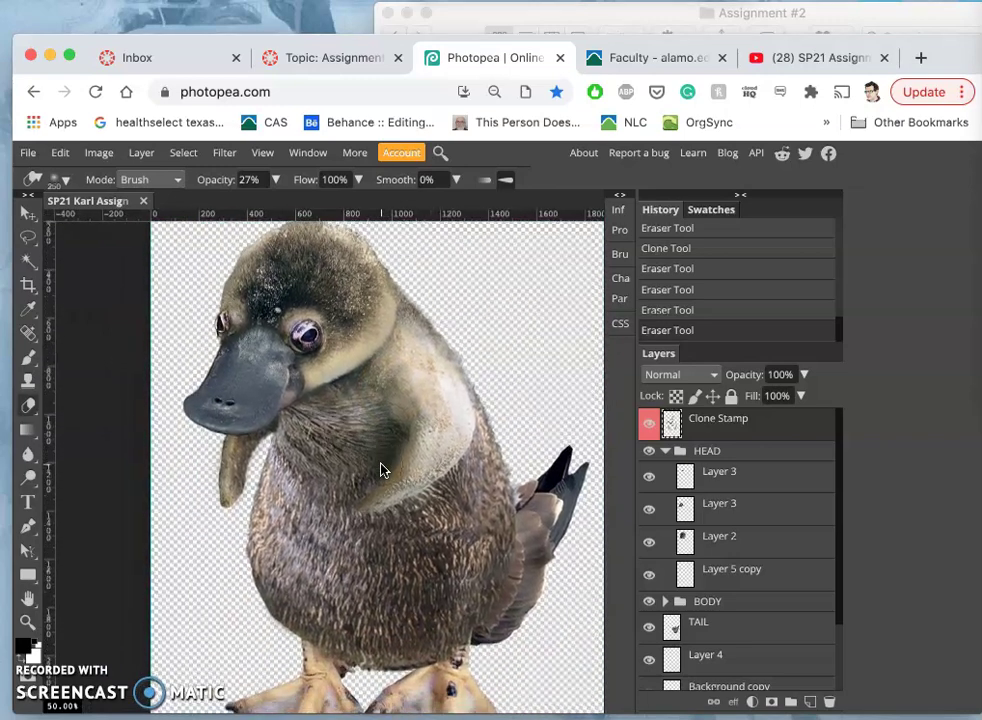
scroll(381, 467, up, 1)
mouse_move(526, 435)
mouse_down()
mouse_move(540, 560)
mouse_move(390, 413)
mouse_up()
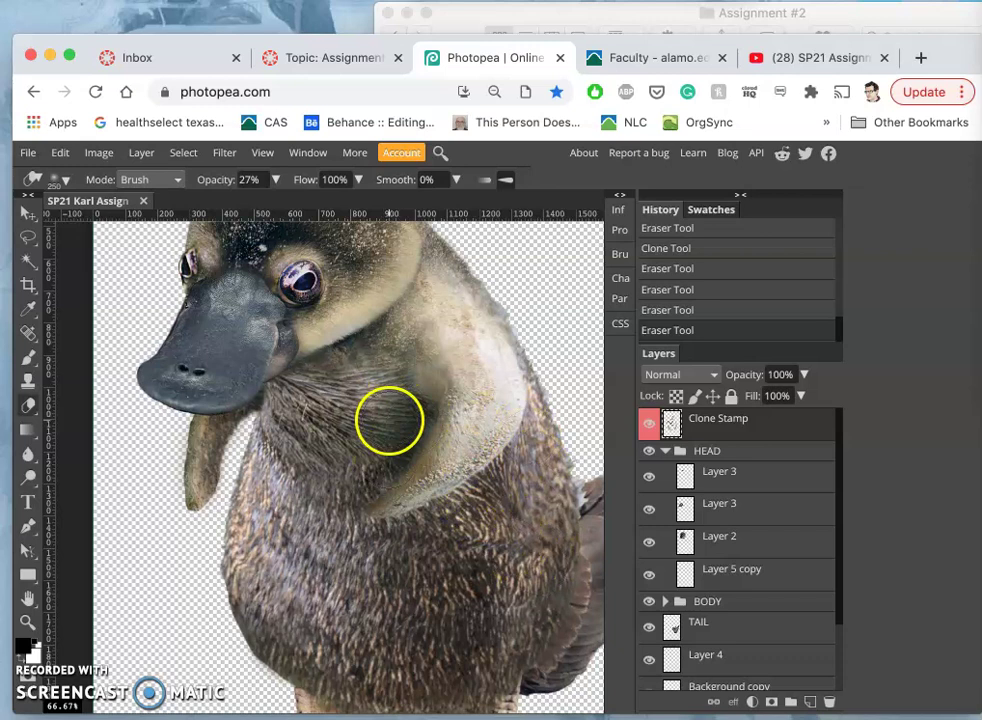
scroll(390, 420, down, 1)
scroll(390, 423, down, 1)
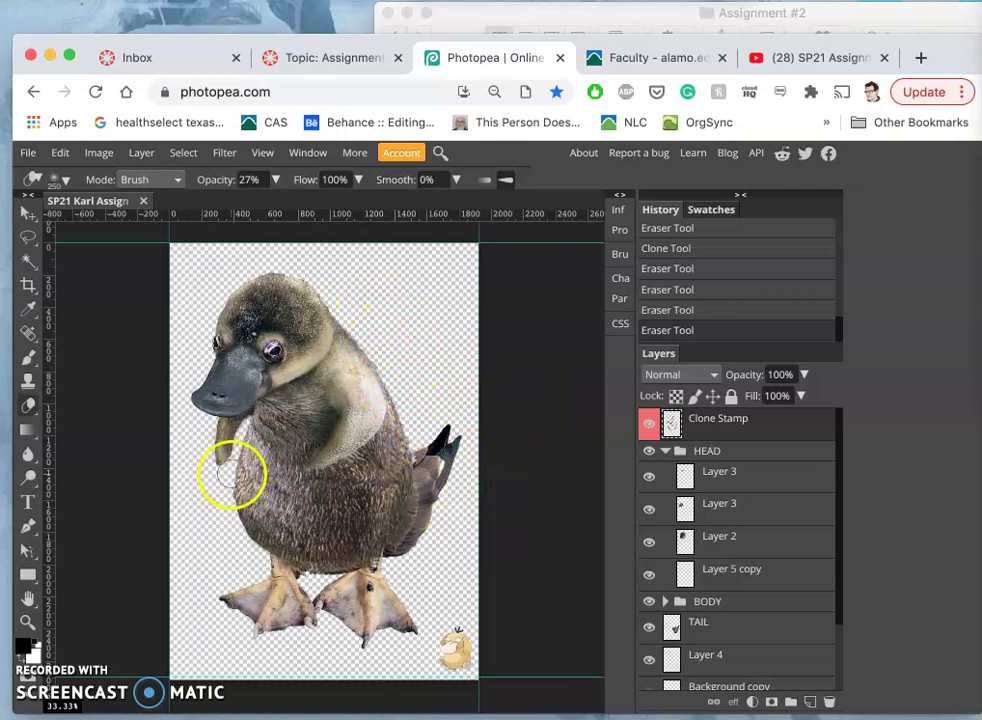
Hide the Clone Stamp layer and collapse the HEAD group
click(650, 424)
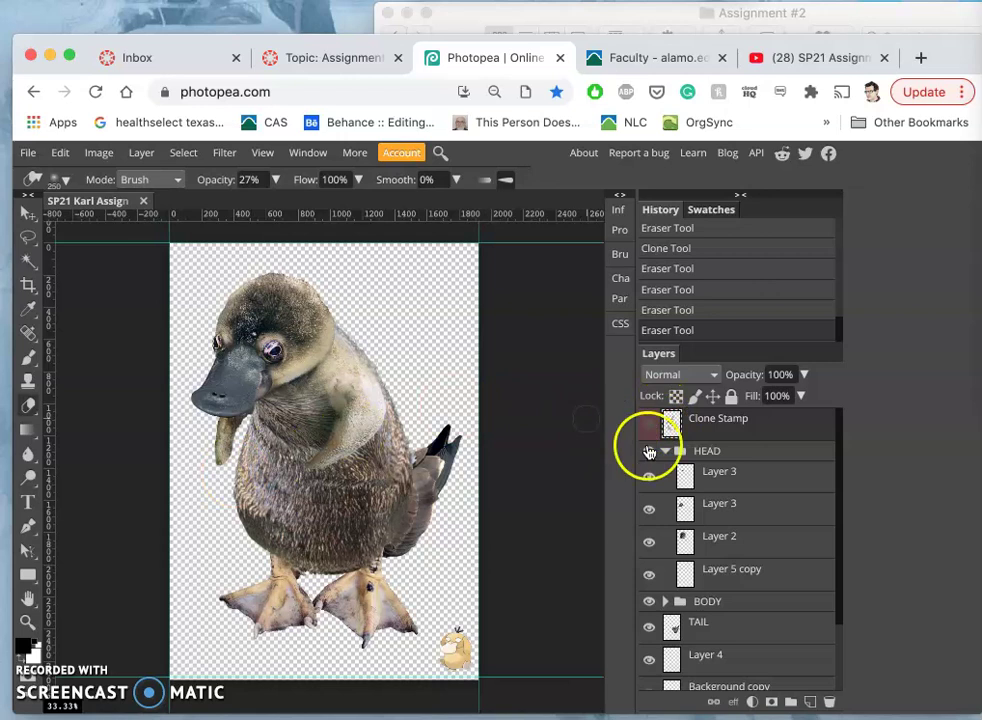
click(731, 451)
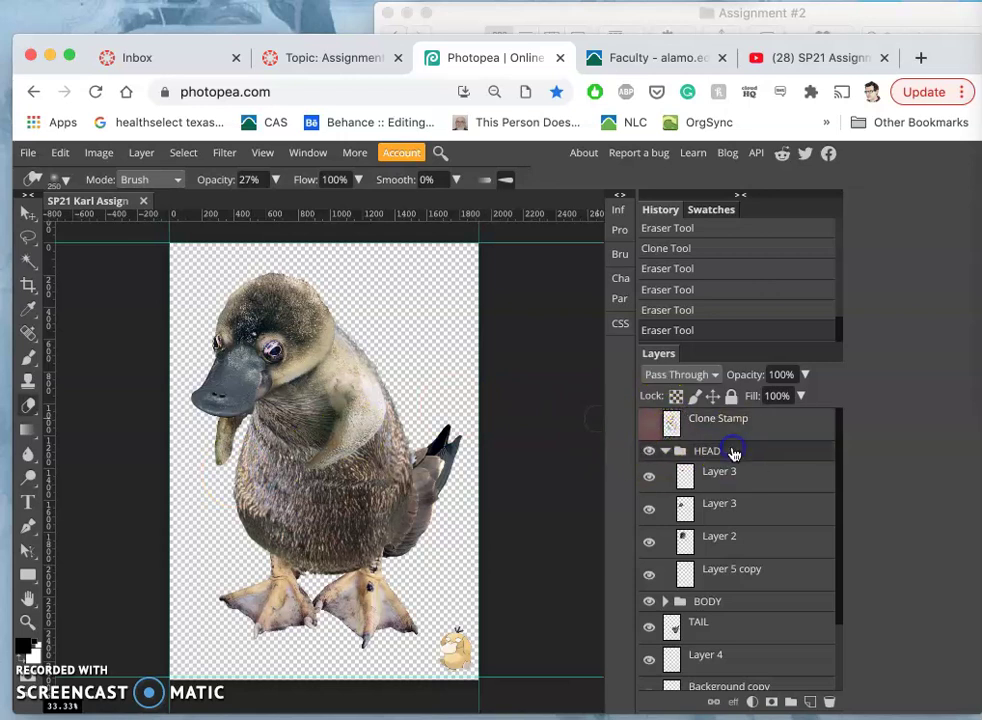
click(665, 452)
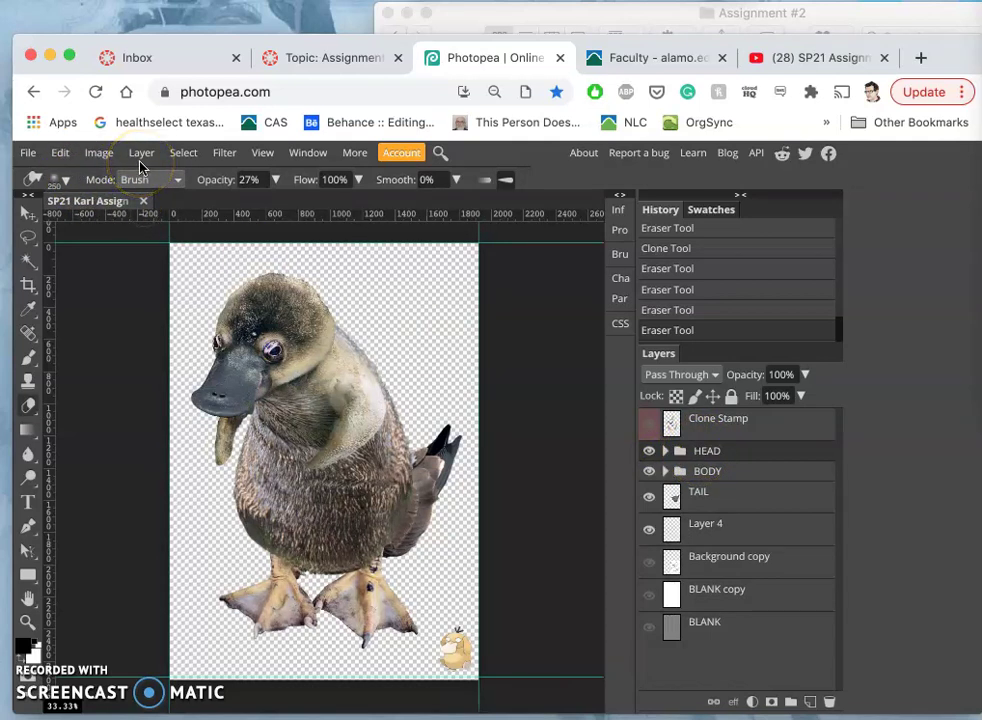
click(155, 157)
click(143, 156)
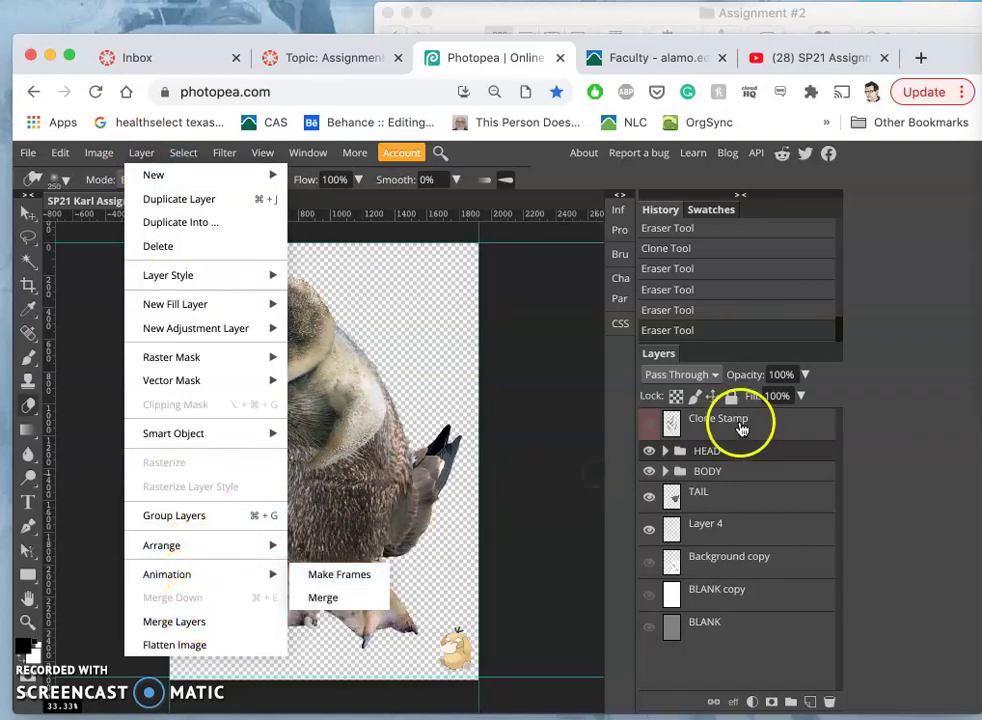
click(735, 470)
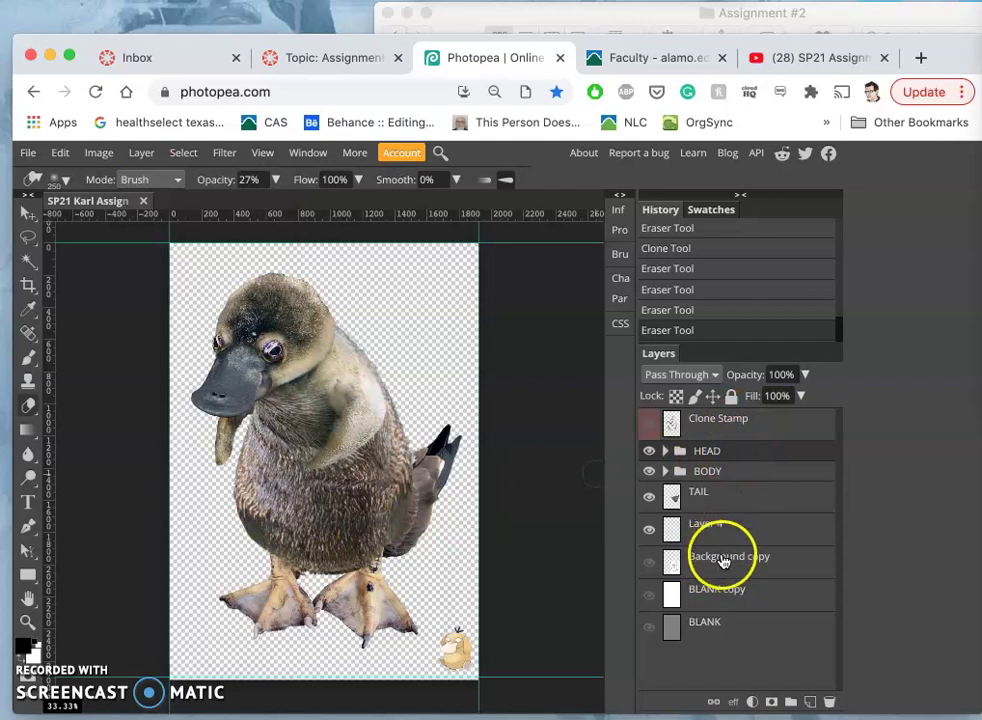
Hide the small duck on Layer 4, select TAIL, and bring up the Layer menu
click(723, 541)
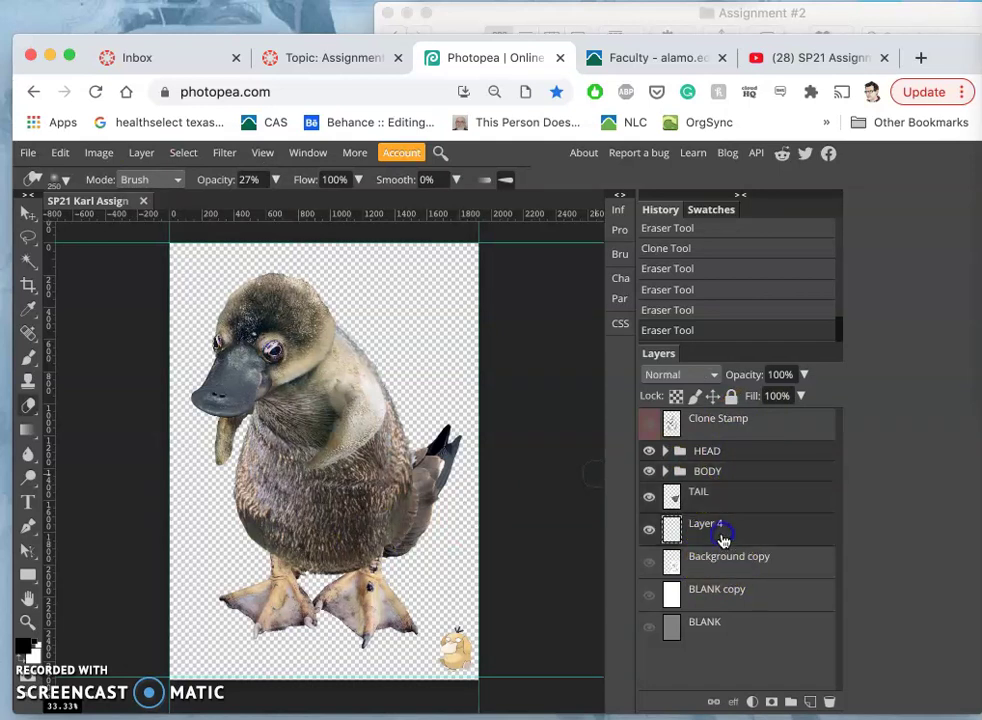
click(658, 540)
click(723, 504)
click(655, 529)
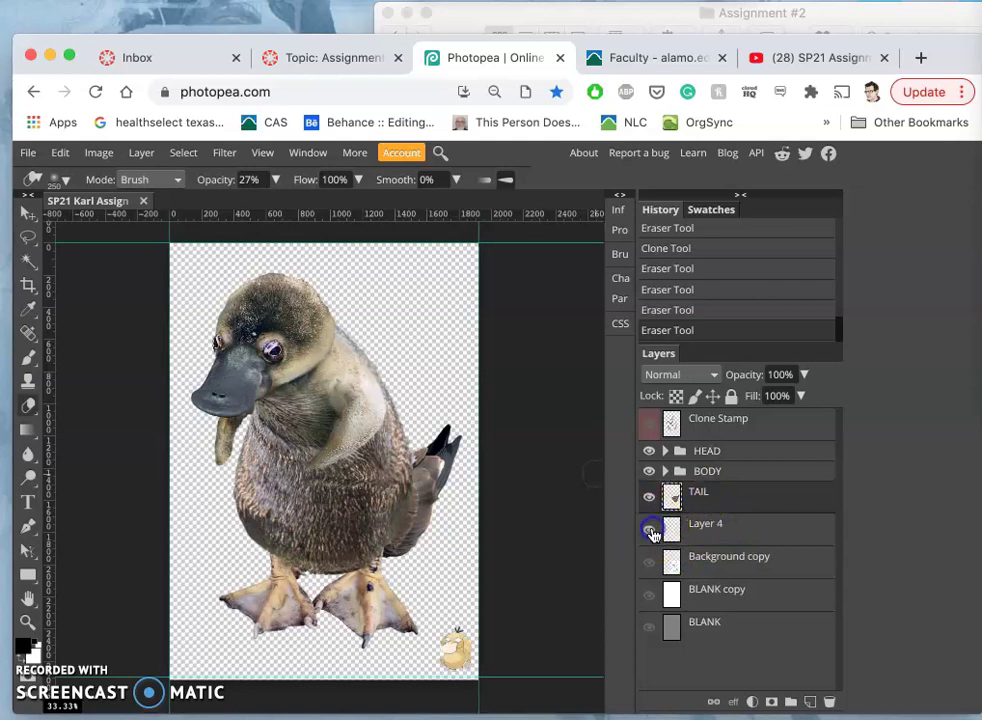
click(650, 530)
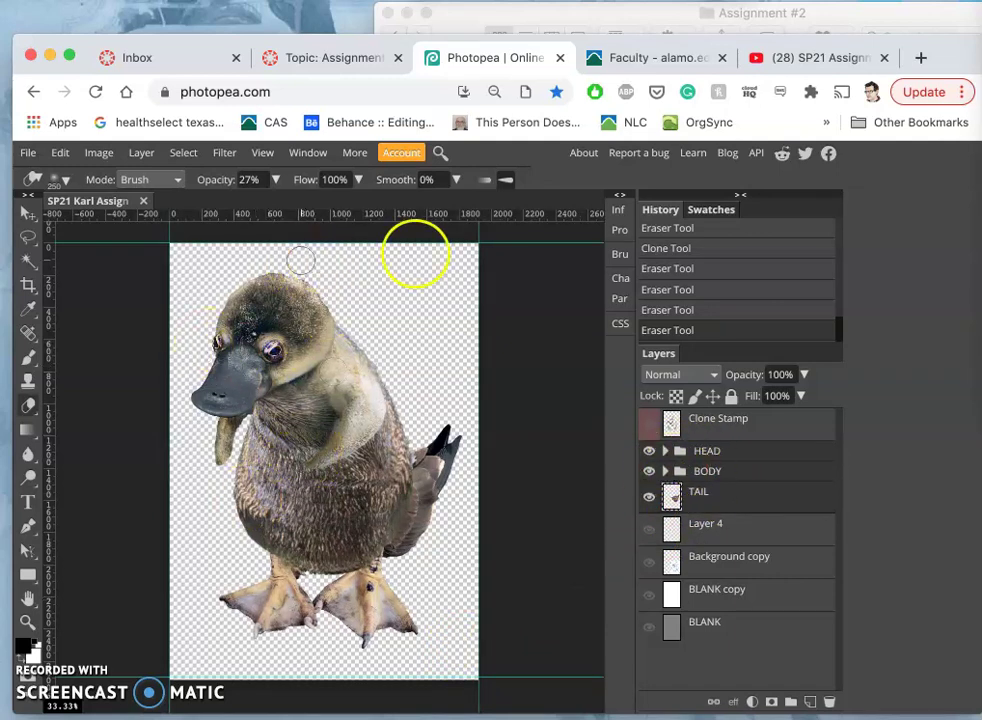
click(141, 152)
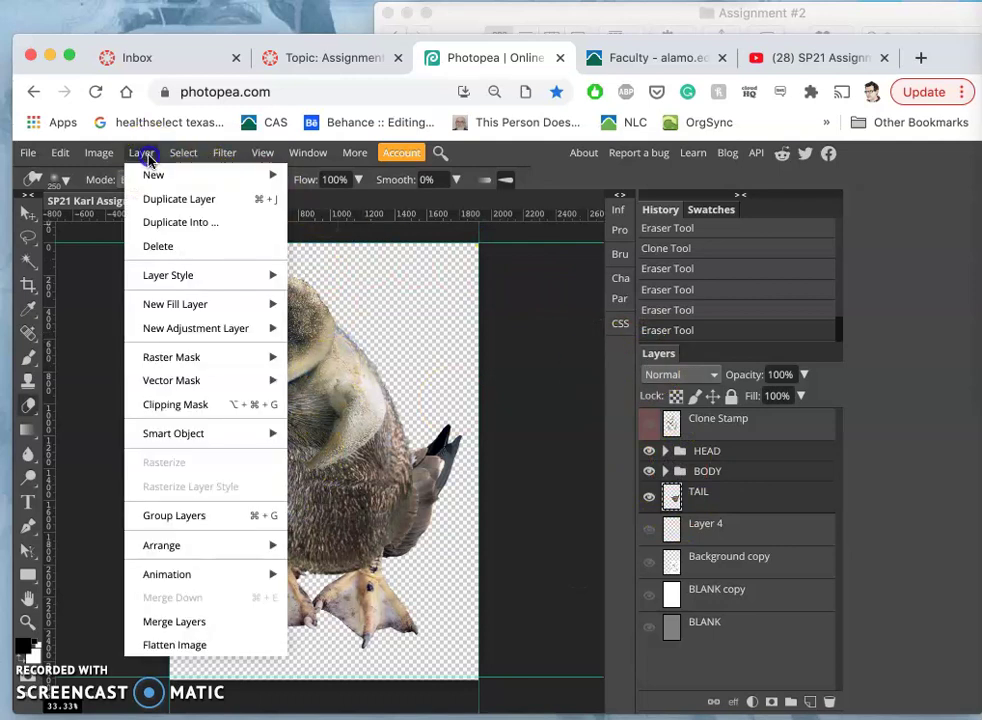
Merge the visible creature parts and name the merged layer 'Combined Creature'
click(189, 624)
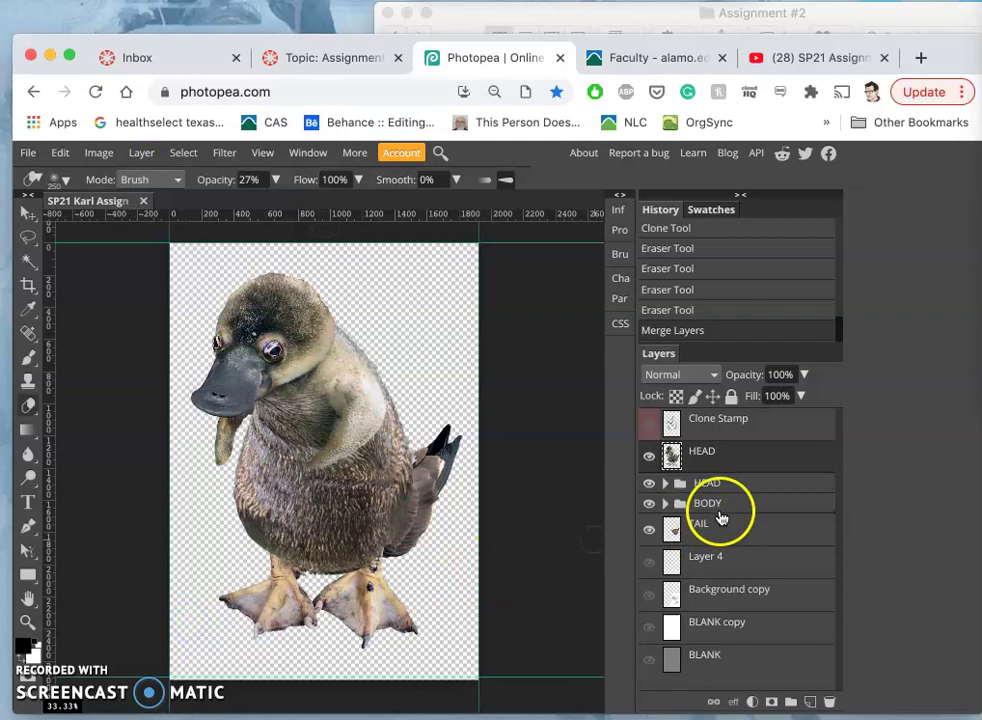
click(705, 453)
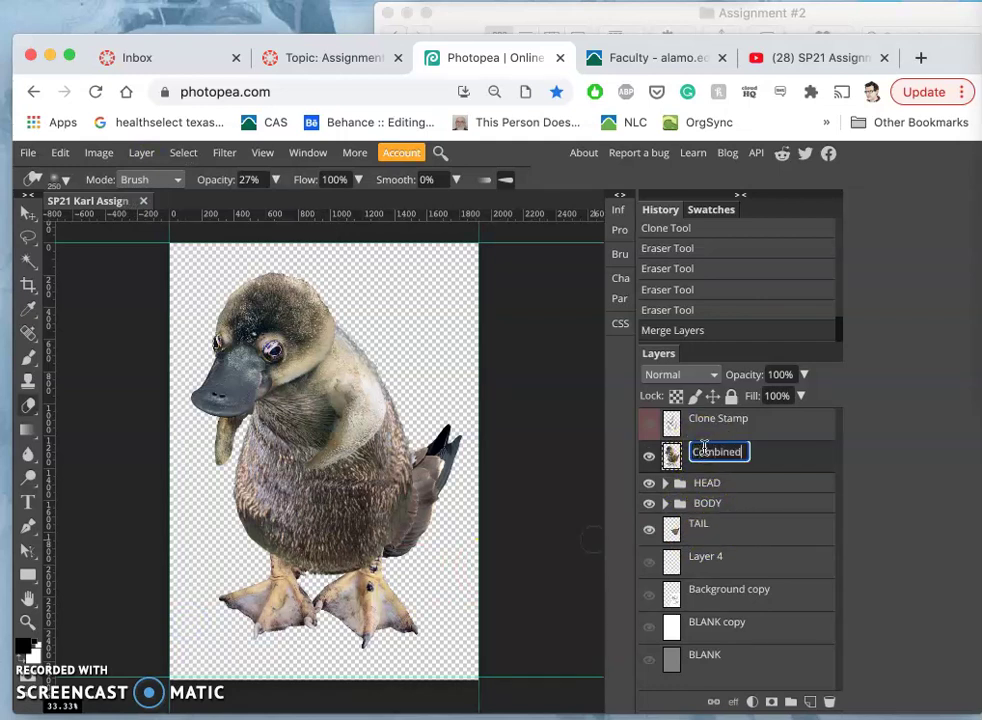
text(Combined Creature)
click(769, 462)
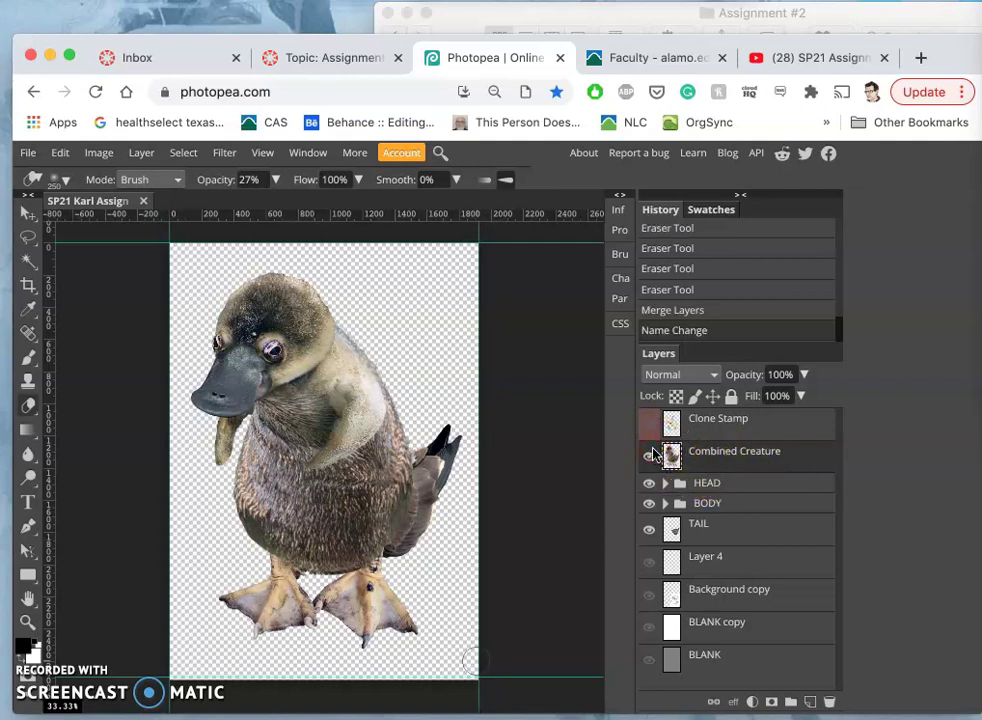
click(729, 463)
click(654, 455)
Tag Combined Creature green and hide the original head, body and tail layers
right_click(655, 470)
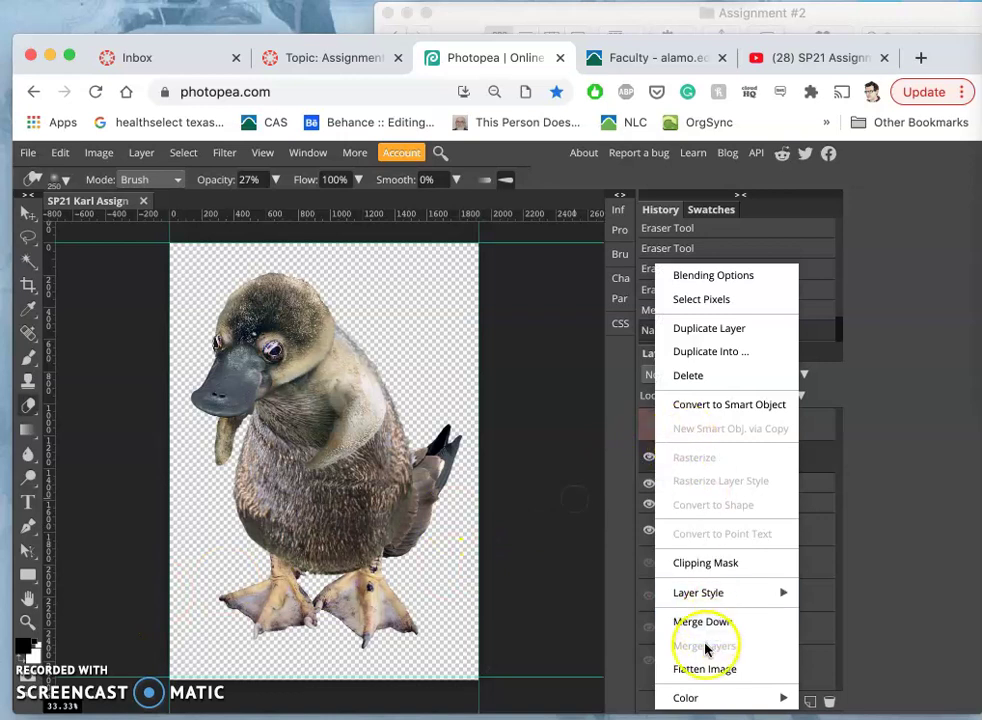
mouse_move(690, 697)
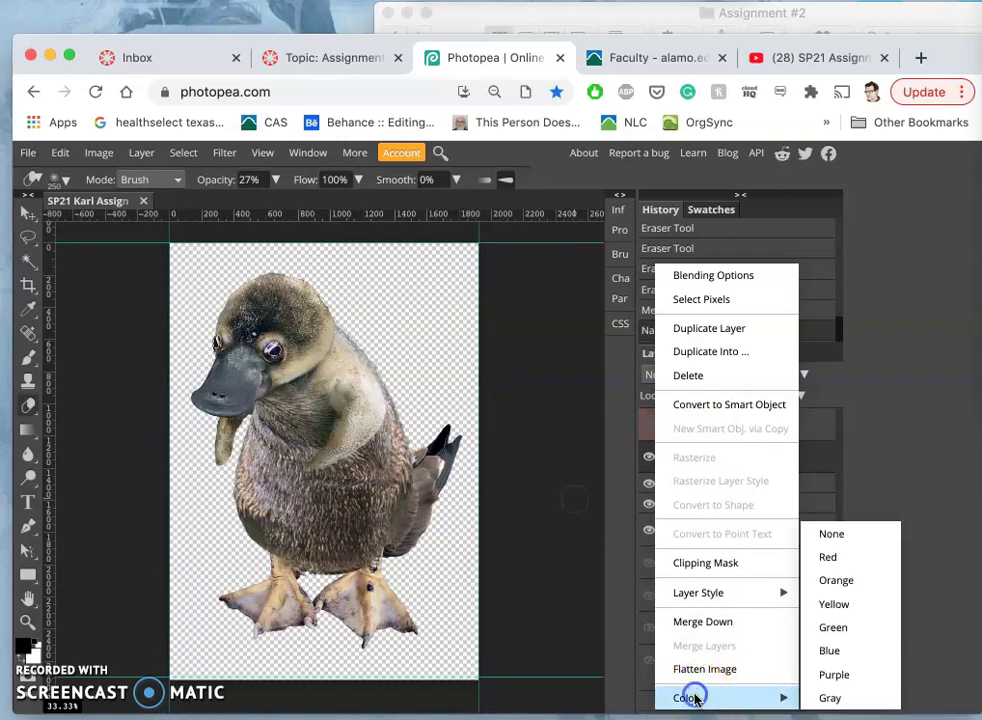
click(825, 627)
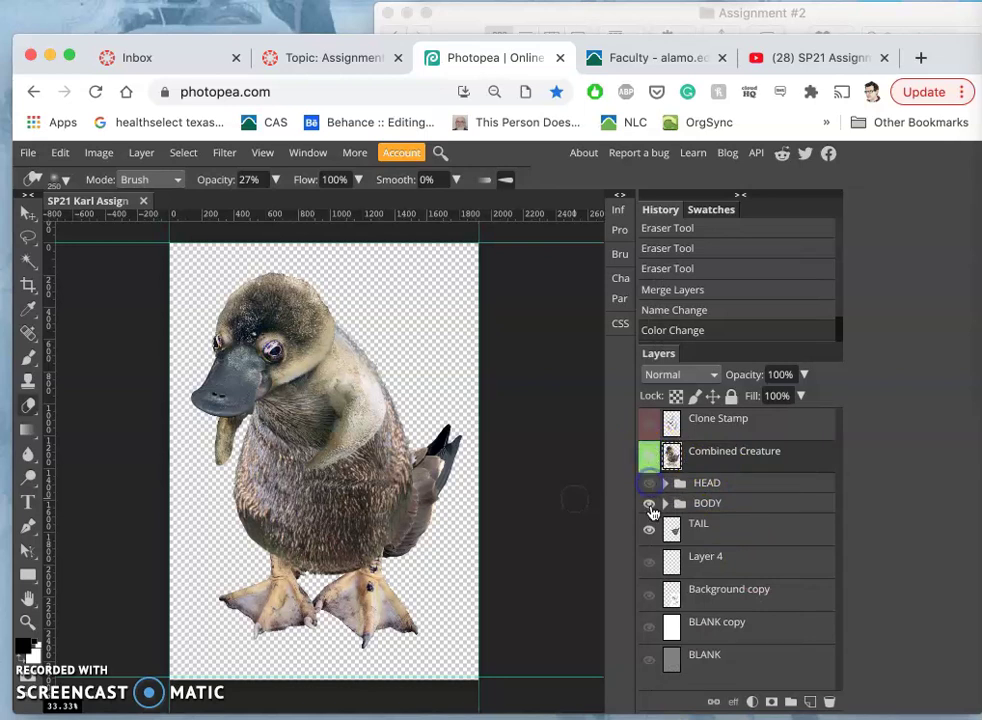
click(650, 456)
click(650, 456)
click(650, 456)
click(650, 457)
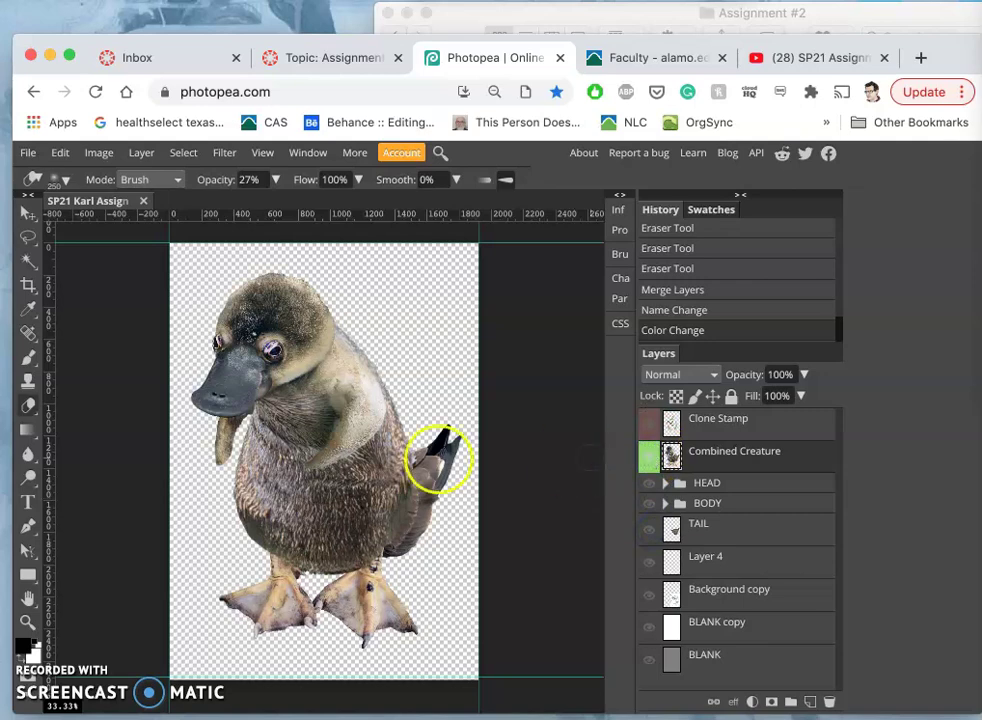
Switch to the Burn tool and lower its exposure to 30%
scroll(232, 483, up, 5)
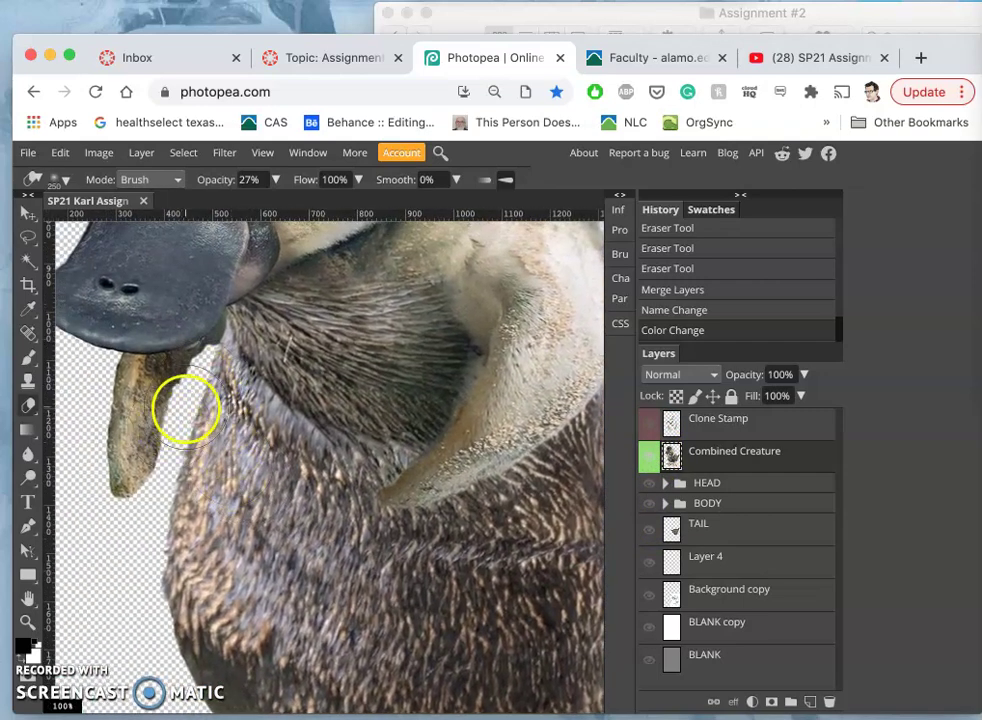
scroll(195, 417, up, 3)
scroll(195, 417, left, 2)
scroll(194, 420, up, 3)
scroll(194, 420, left, 1)
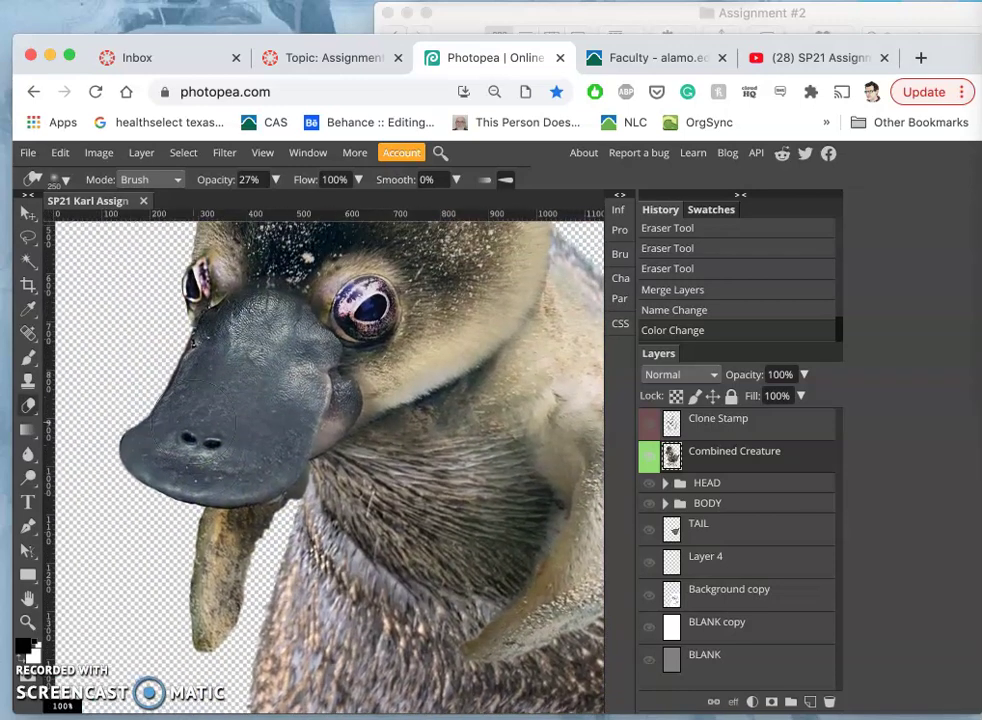
scroll(195, 427, down, 2)
scroll(195, 427, down, 1)
scroll(195, 427, down, 2)
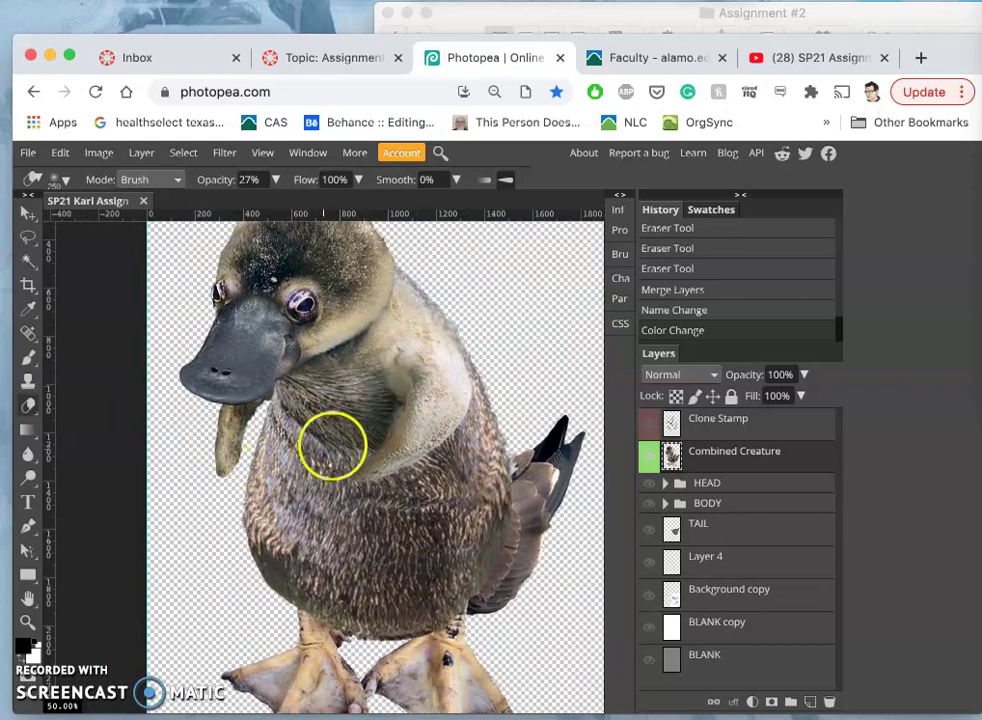
click(30, 481)
click(92, 500)
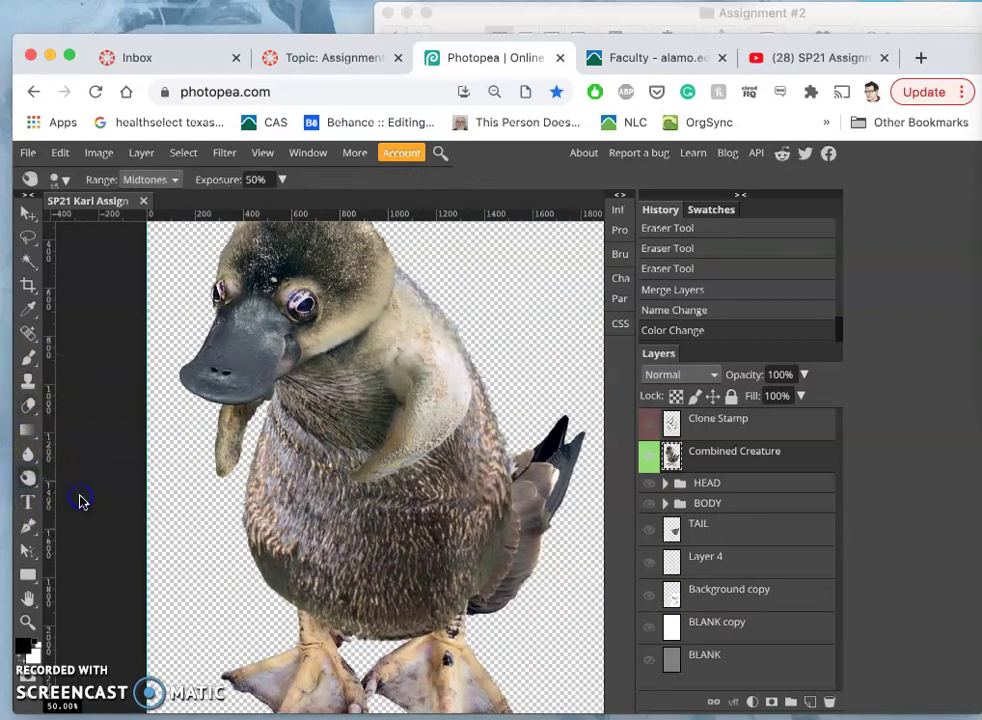
click(66, 182)
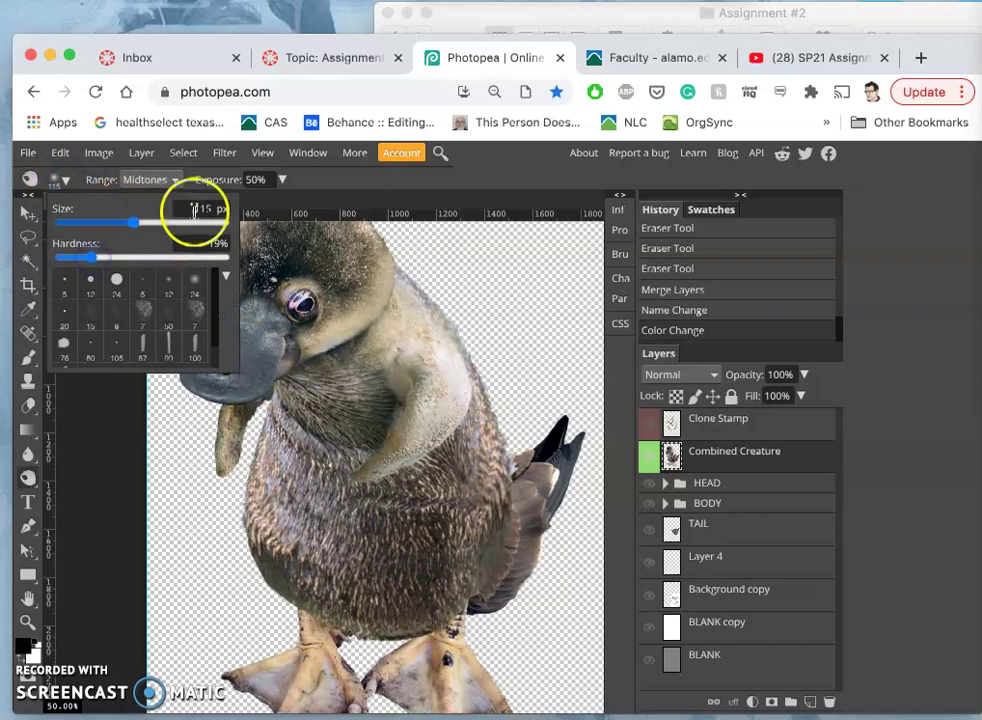
click(282, 179)
drag(233, 207, 228, 207)
Burn the light chest and shoulder fur, then undo the last stroke
drag(361, 429, 300, 410)
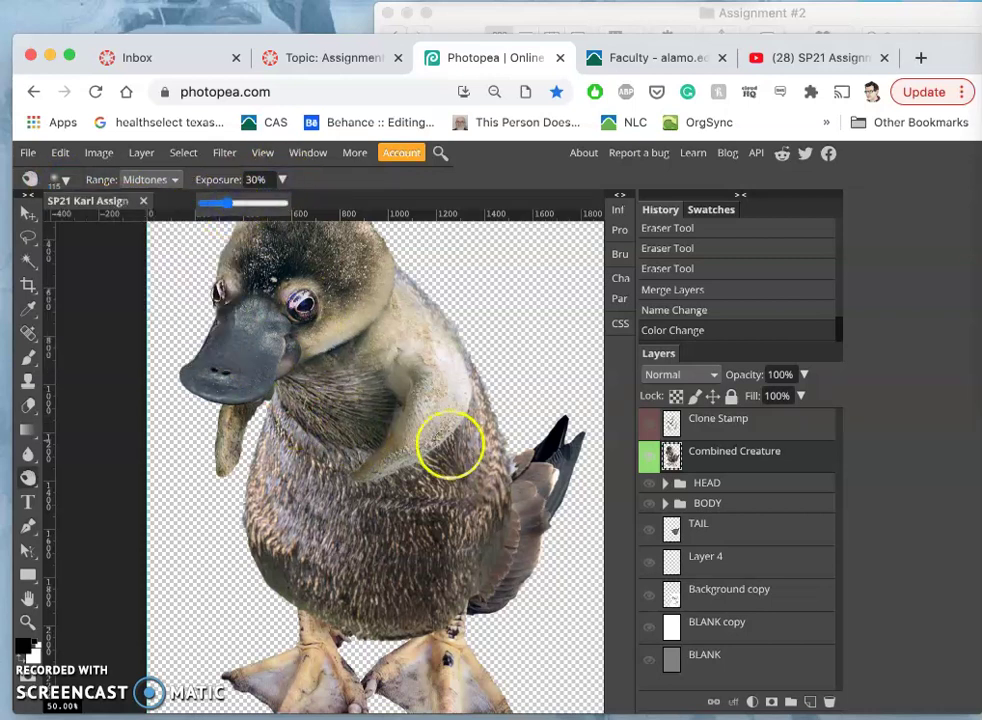
mouse_move(443, 404)
mouse_down()
mouse_move(392, 415)
mouse_move(365, 450)
mouse_move(368, 518)
mouse_move(383, 513)
mouse_move(398, 473)
mouse_move(426, 465)
mouse_move(388, 485)
mouse_move(397, 508)
mouse_move(437, 513)
mouse_up()
key(ctrl+z)
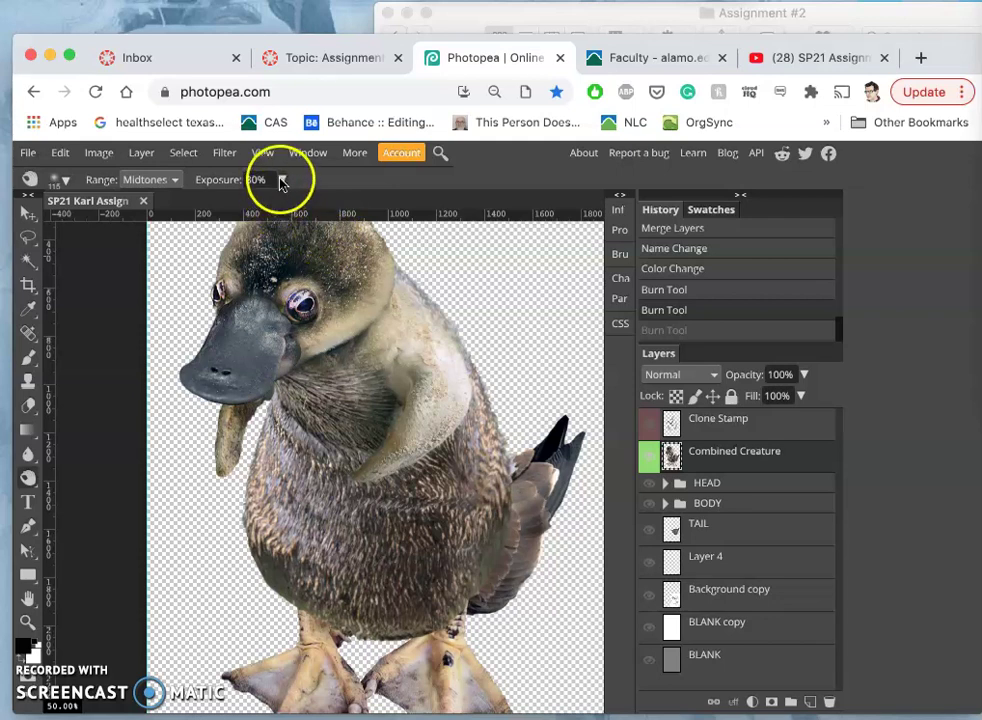
At 17% burn exposure, darken the chest, arm, cheek and neck fur
click(282, 179)
drag(220, 206, 213, 203)
mouse_move(255, 330)
mouse_down()
mouse_move(300, 401)
mouse_move(300, 489)
mouse_move(362, 478)
mouse_move(427, 401)
mouse_move(396, 412)
mouse_up()
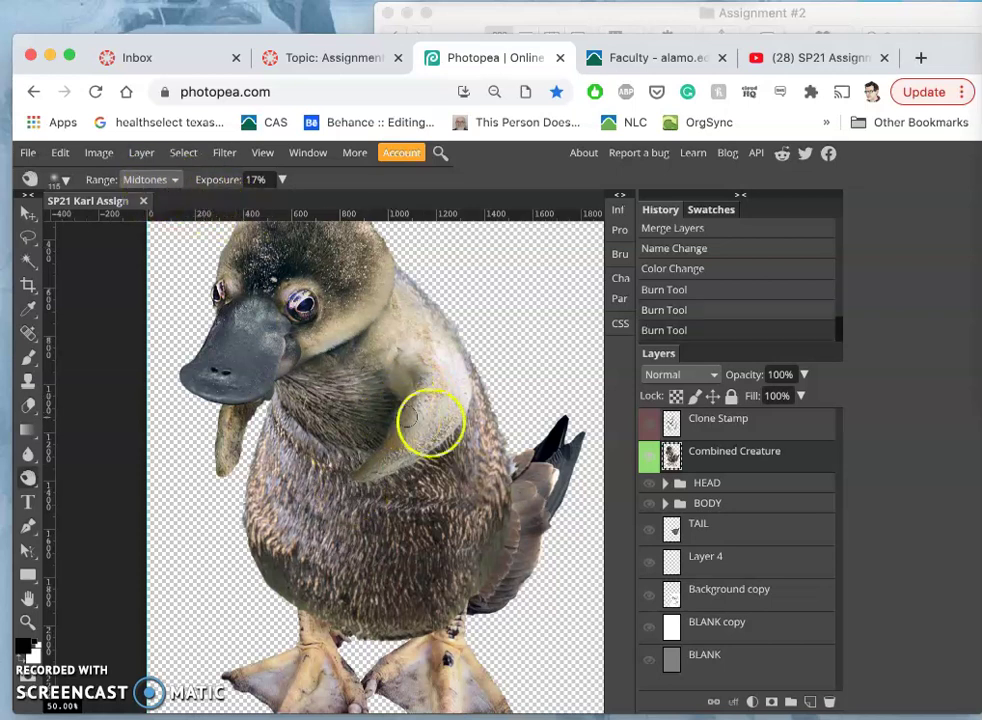
mouse_move(450, 430)
mouse_down()
mouse_move(520, 503)
mouse_move(402, 527)
mouse_move(325, 456)
mouse_move(320, 437)
mouse_move(368, 417)
mouse_move(329, 418)
mouse_move(294, 381)
mouse_up()
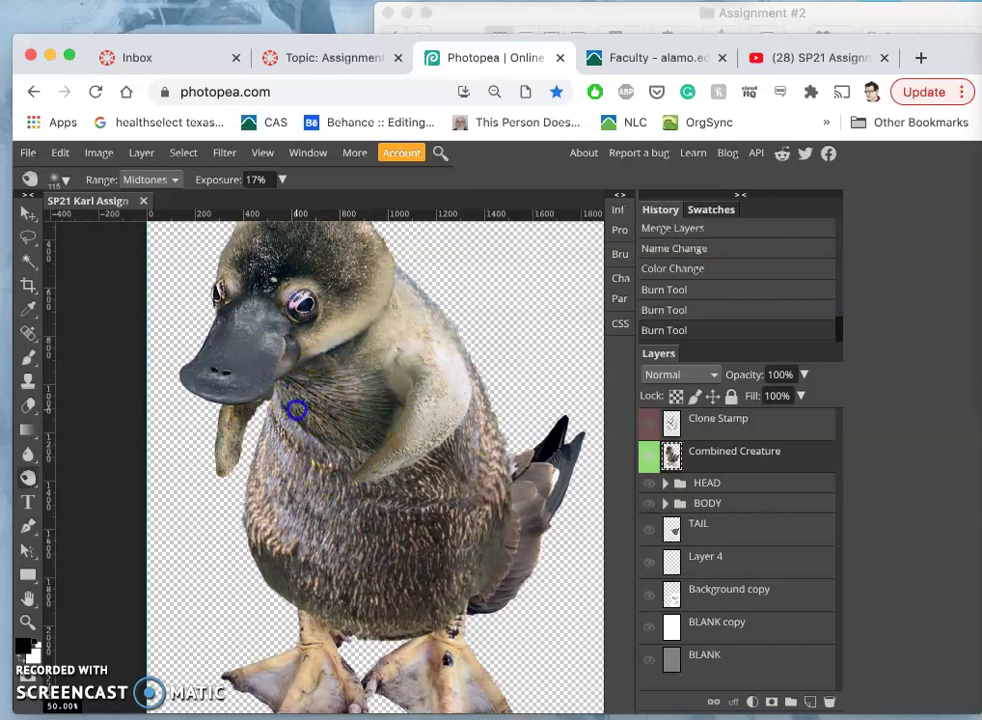
mouse_move(297, 410)
mouse_down()
mouse_move(415, 515)
mouse_move(339, 341)
mouse_move(309, 340)
mouse_up()
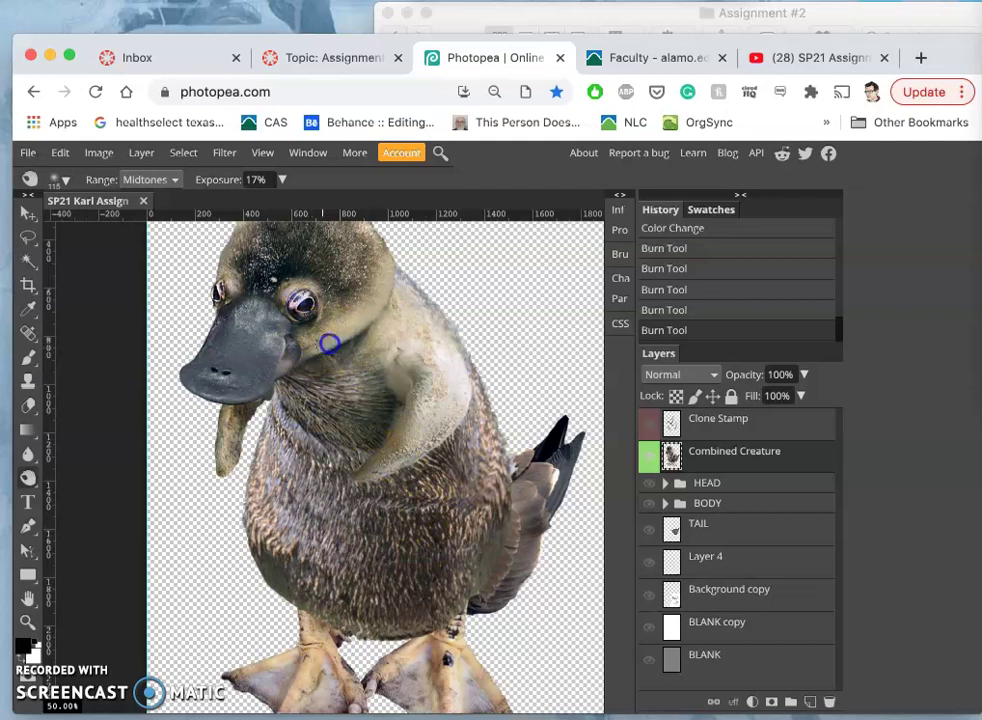
mouse_move(346, 330)
mouse_down()
mouse_move(391, 391)
mouse_move(384, 449)
mouse_move(413, 433)
mouse_up()
Burn the wing and lower chest, undo two strokes, then restore both from History
scroll(413, 433, down, 2)
scroll(413, 433, right, 2)
mouse_move(487, 549)
mouse_down()
mouse_move(528, 496)
mouse_move(498, 490)
mouse_up()
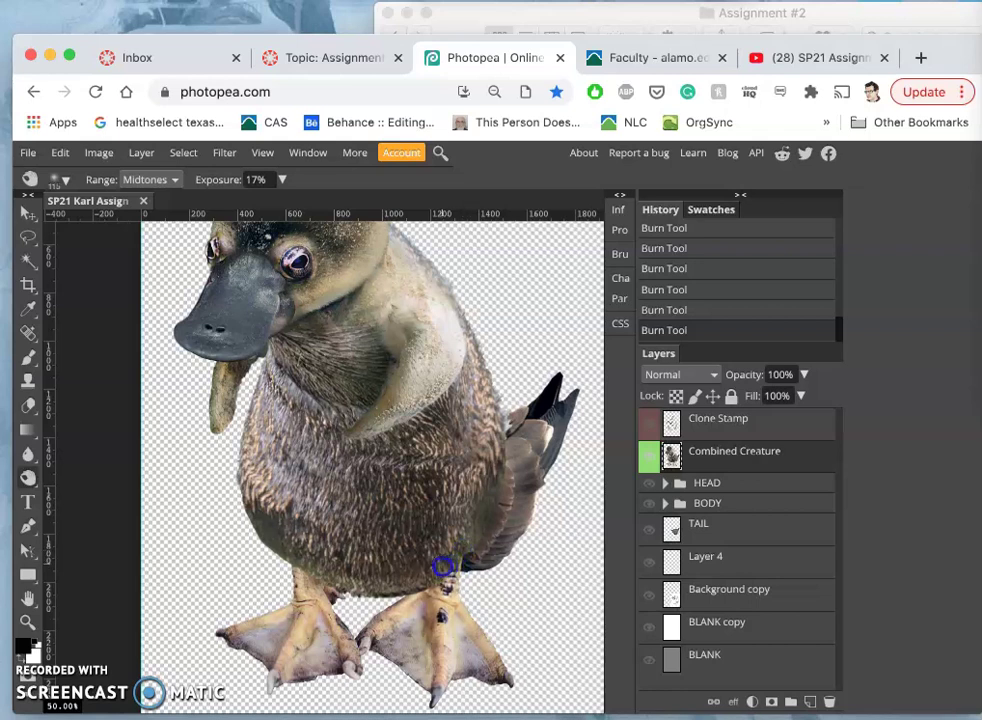
click(454, 536)
key(super+z)
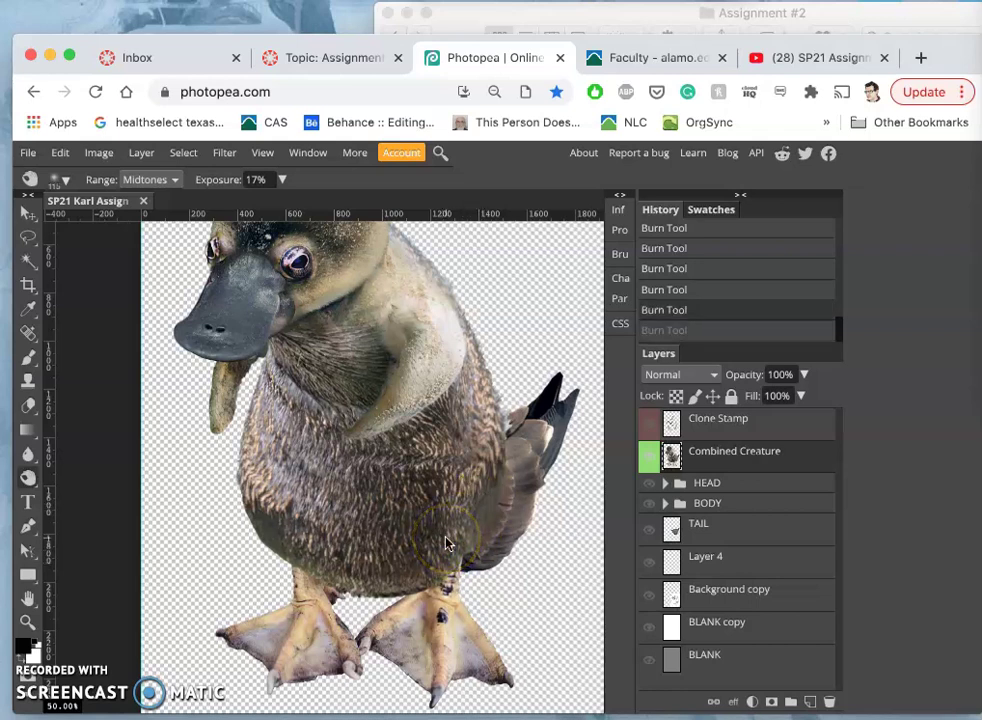
key(super+z)
click(660, 310)
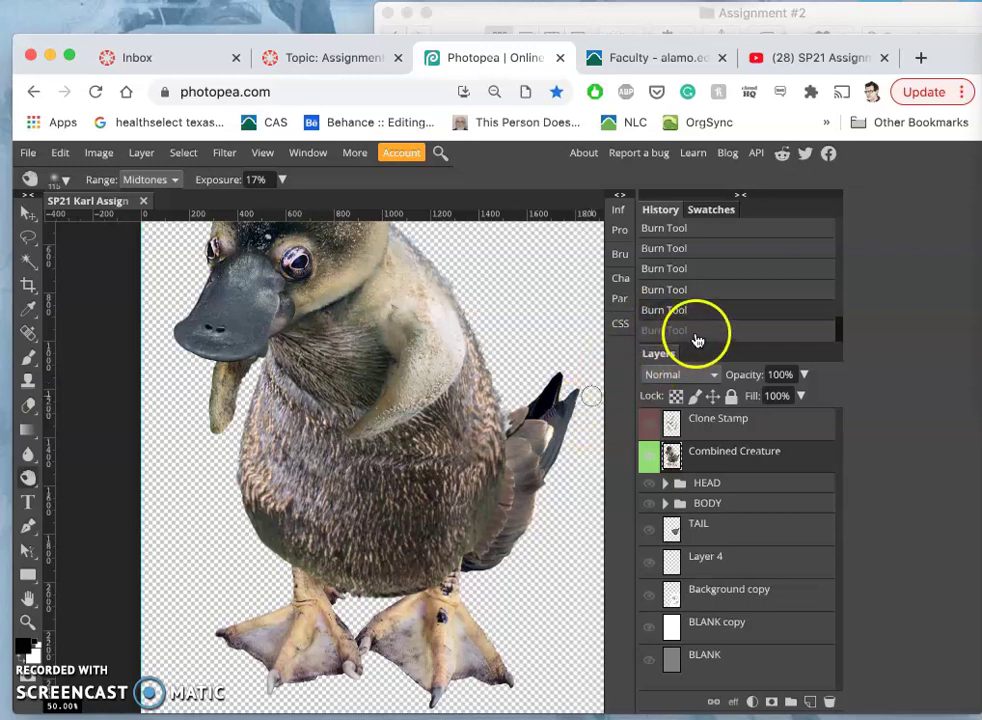
click(697, 332)
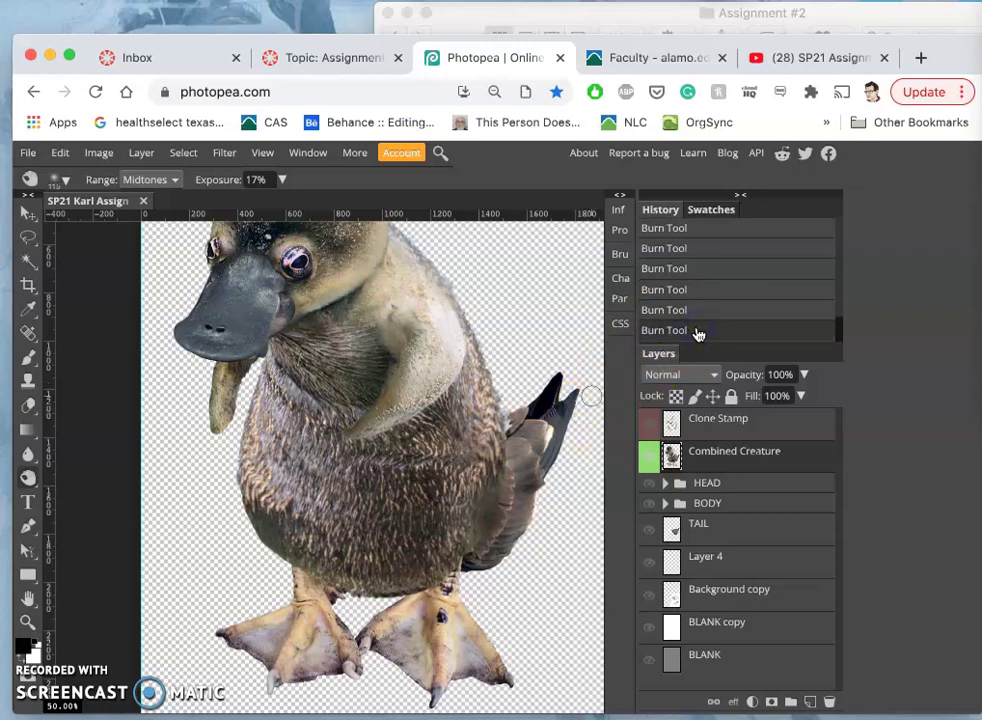
Set up the Dodge tool with 24% exposure, 267 px size and 24% hardness
click(30, 487)
click(61, 476)
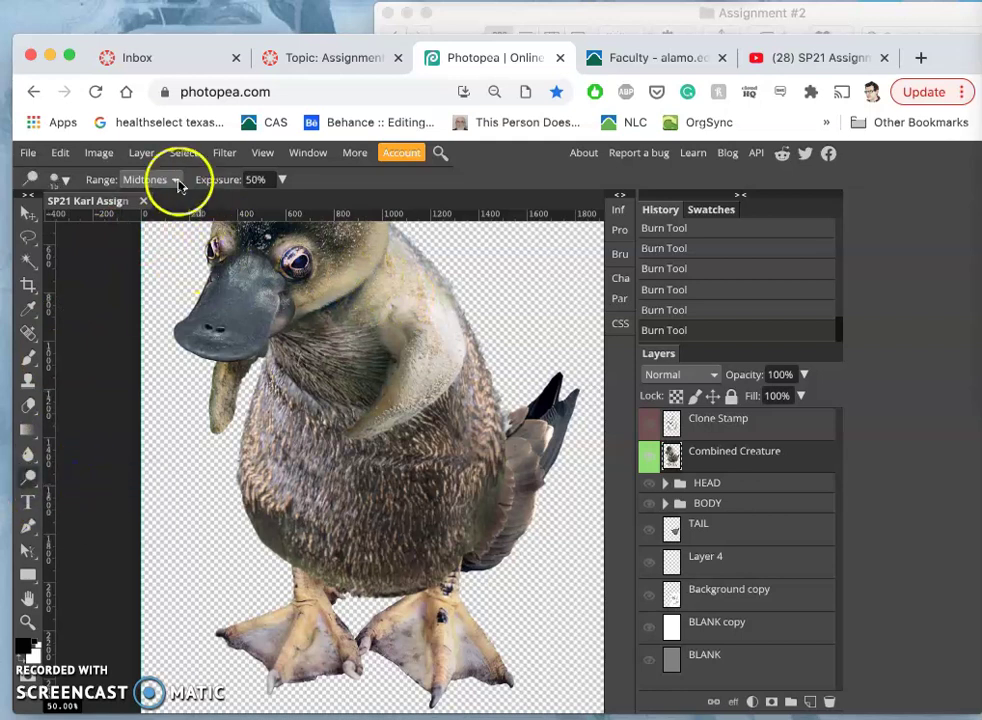
click(282, 179)
drag(243, 203, 224, 206)
click(60, 179)
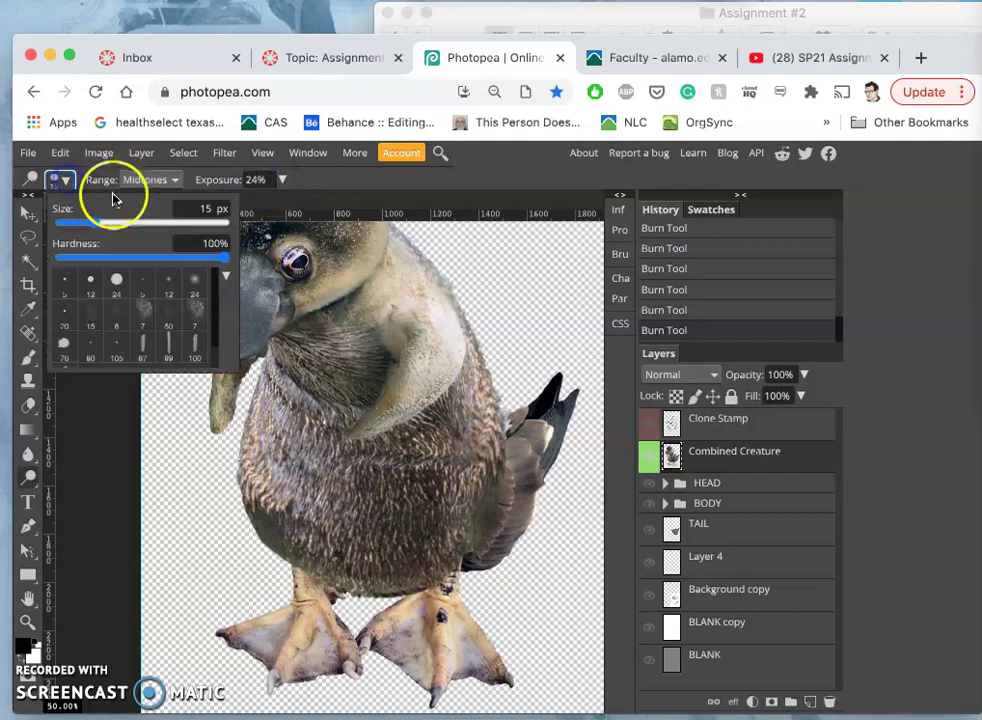
click(160, 224)
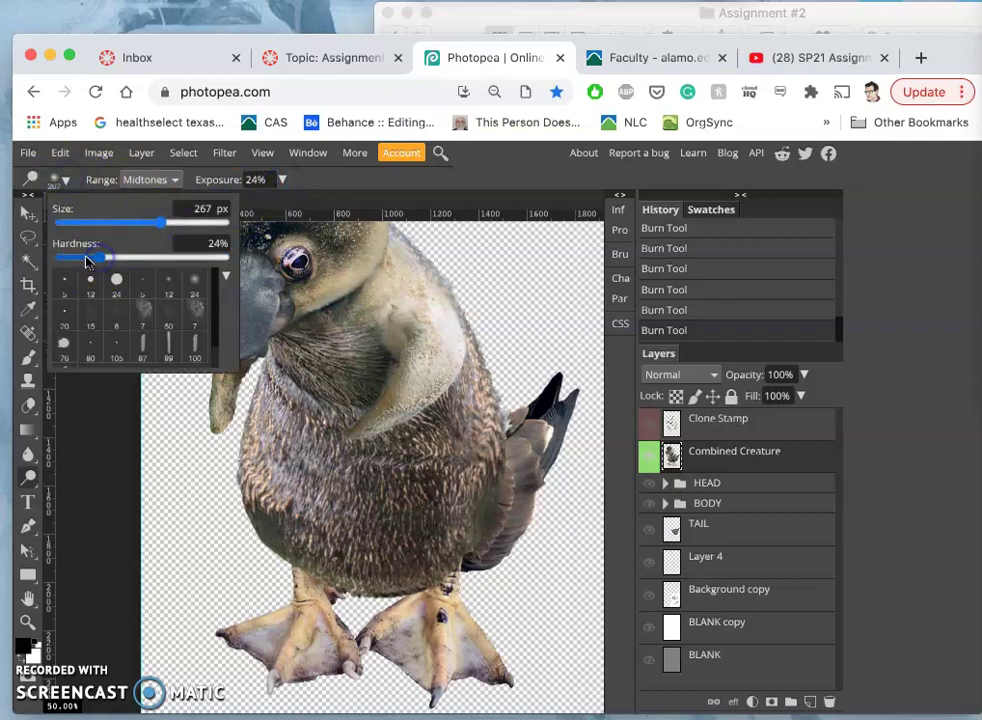
drag(504, 493, 492, 521)
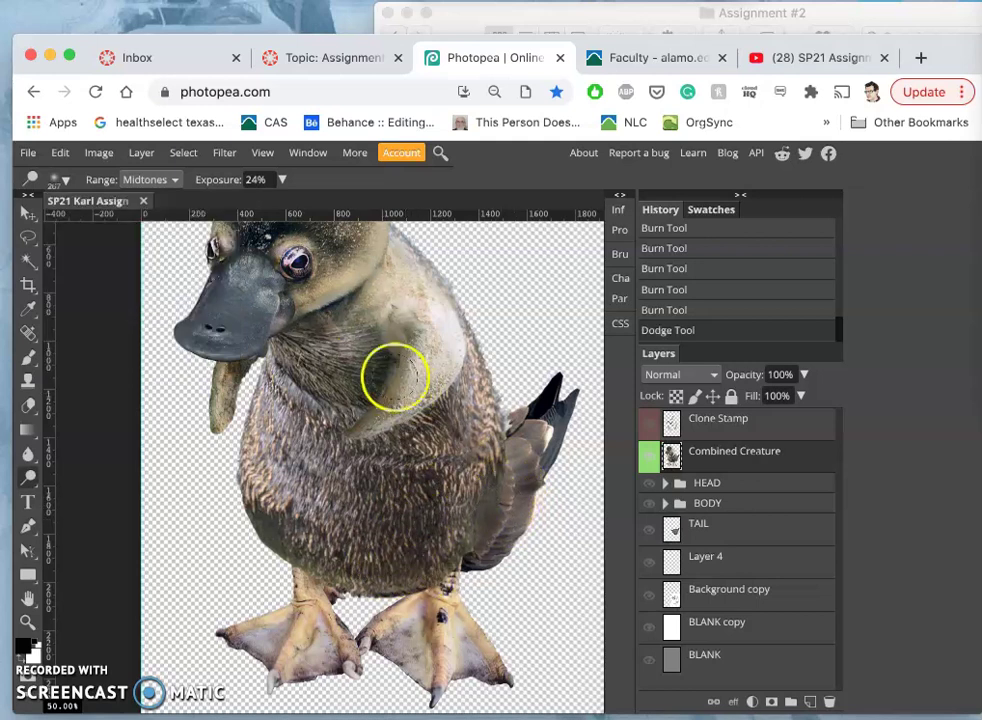
Lighten the top of the platypus head and the chest with dodge strokes
scroll(373, 390, up, 4)
scroll(373, 390, left, 1)
drag(285, 250, 343, 288)
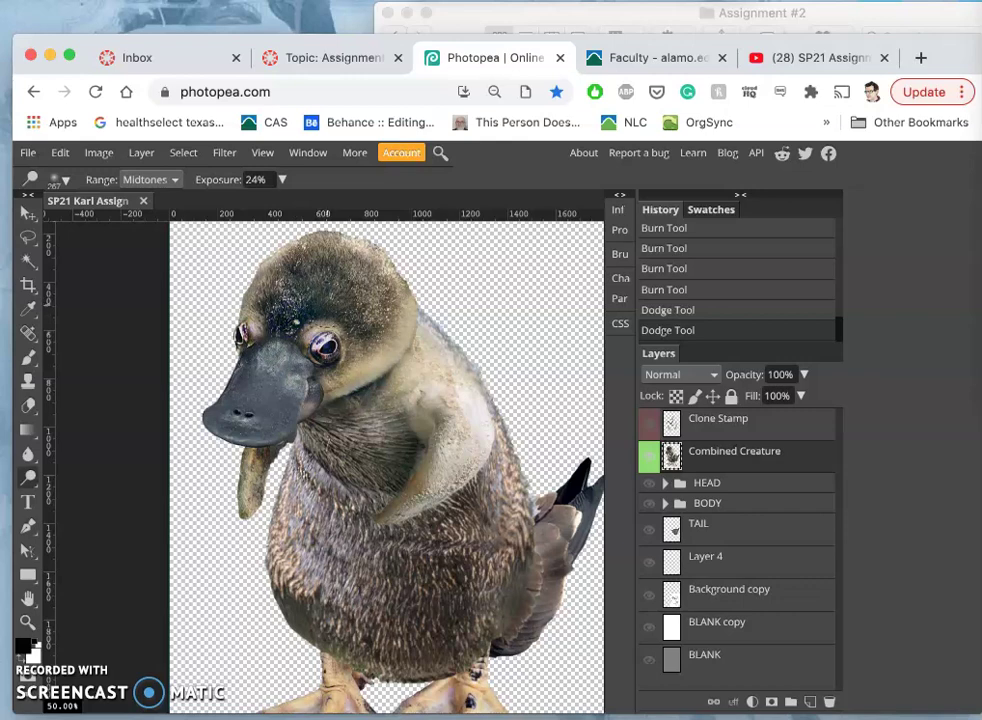
mouse_move(355, 325)
mouse_down()
mouse_move(417, 363)
mouse_move(443, 427)
mouse_move(430, 460)
mouse_up()
scroll(428, 460, down, 2)
scroll(428, 460, down, 4)
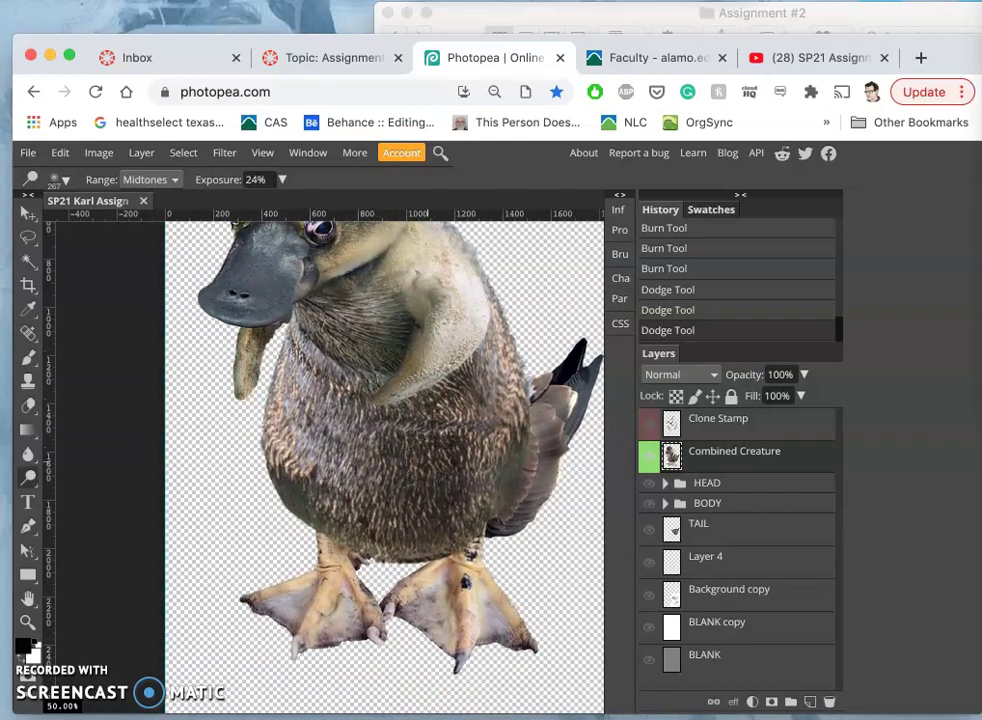
scroll(428, 460, up, 2)
scroll(428, 460, left, 1)
scroll(400, 460, up, 3)
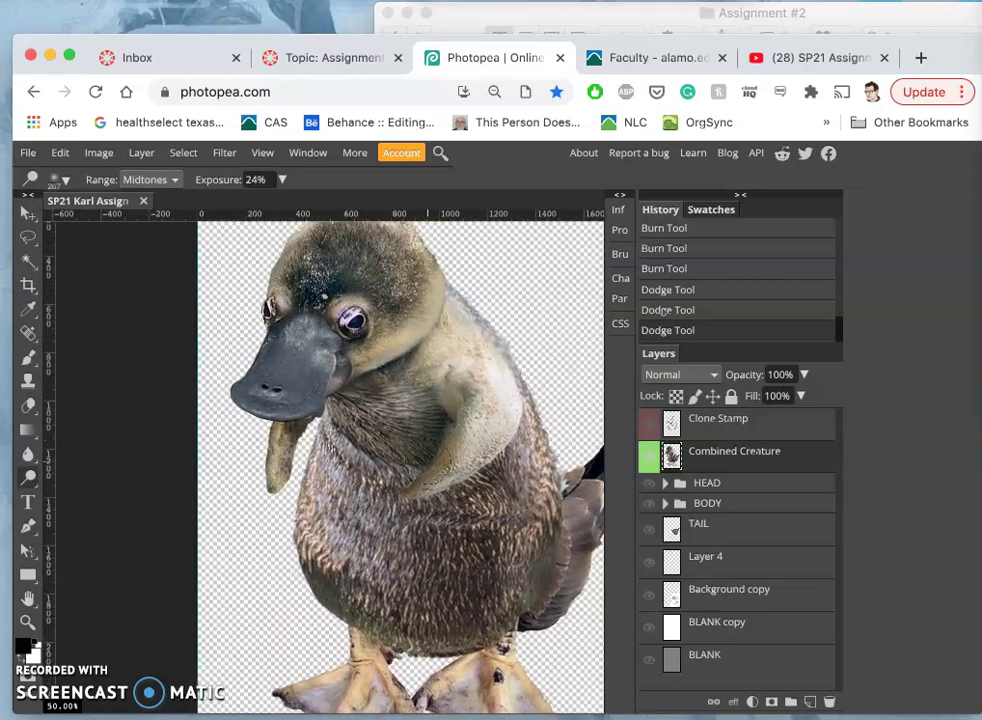
click(512, 345)
click(647, 430)
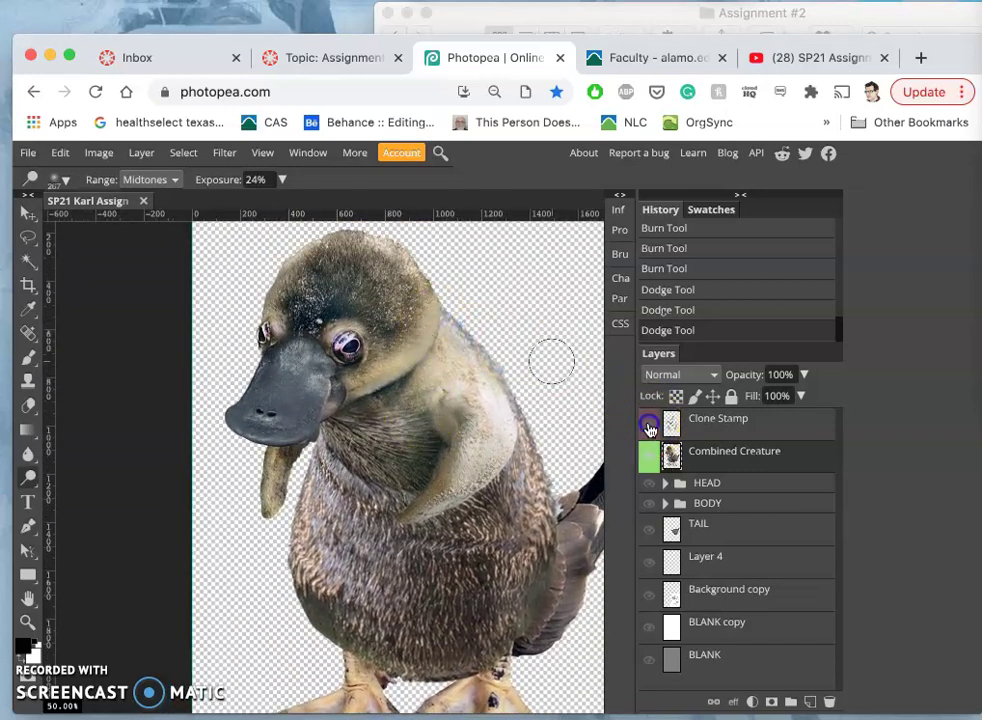
click(649, 428)
click(649, 428)
click(649, 428)
click(649, 428)
click(649, 428)
click(649, 428)
click(649, 428)
click(649, 428)
click(649, 428)
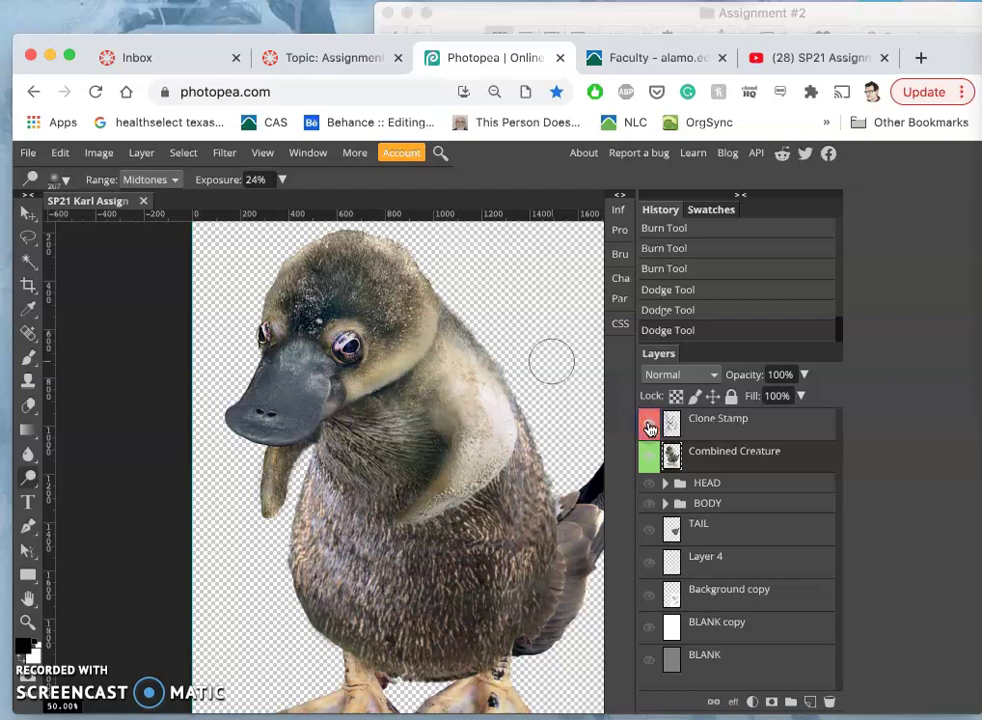
click(649, 428)
click(649, 428)
click(649, 428)
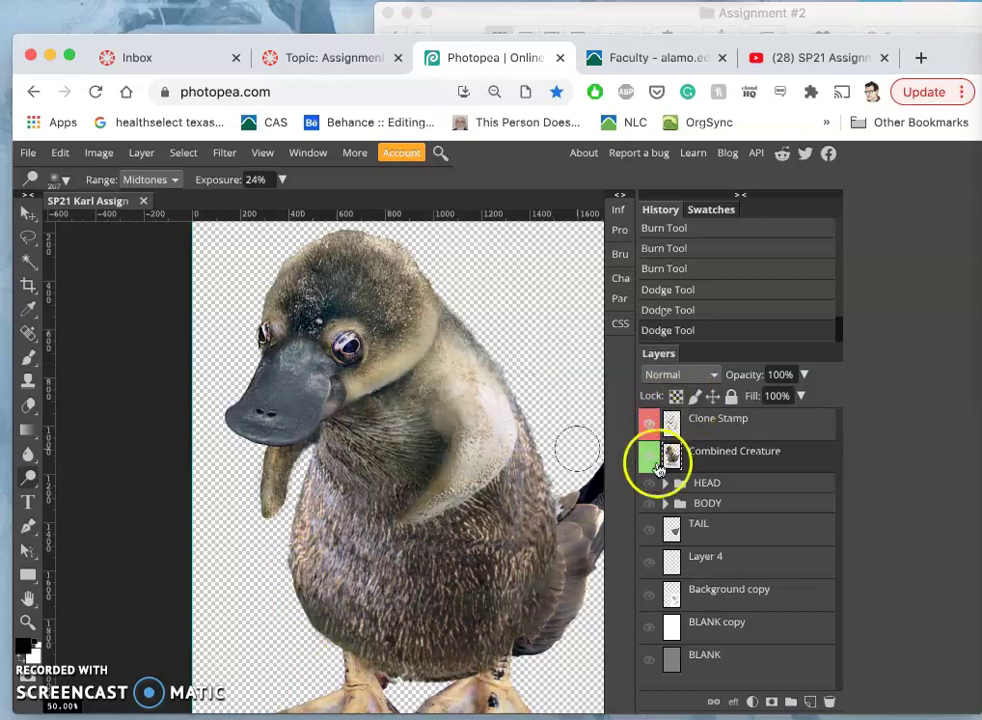
click(649, 428)
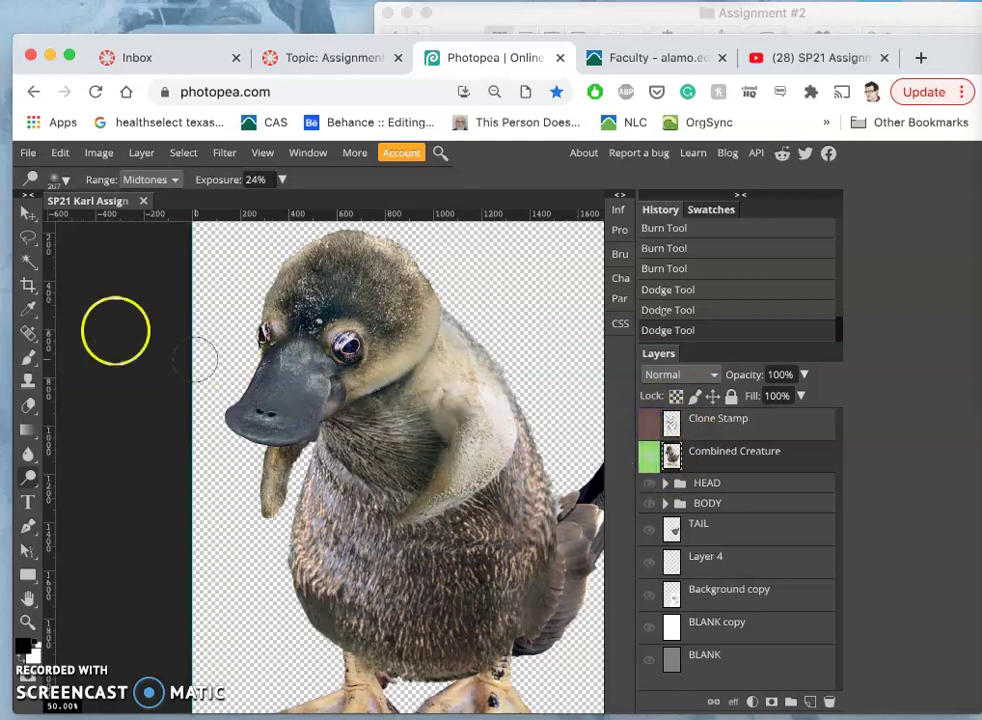
Select the creature's outline with the Magic Wand and hide the Combined Creature layer
click(29, 263)
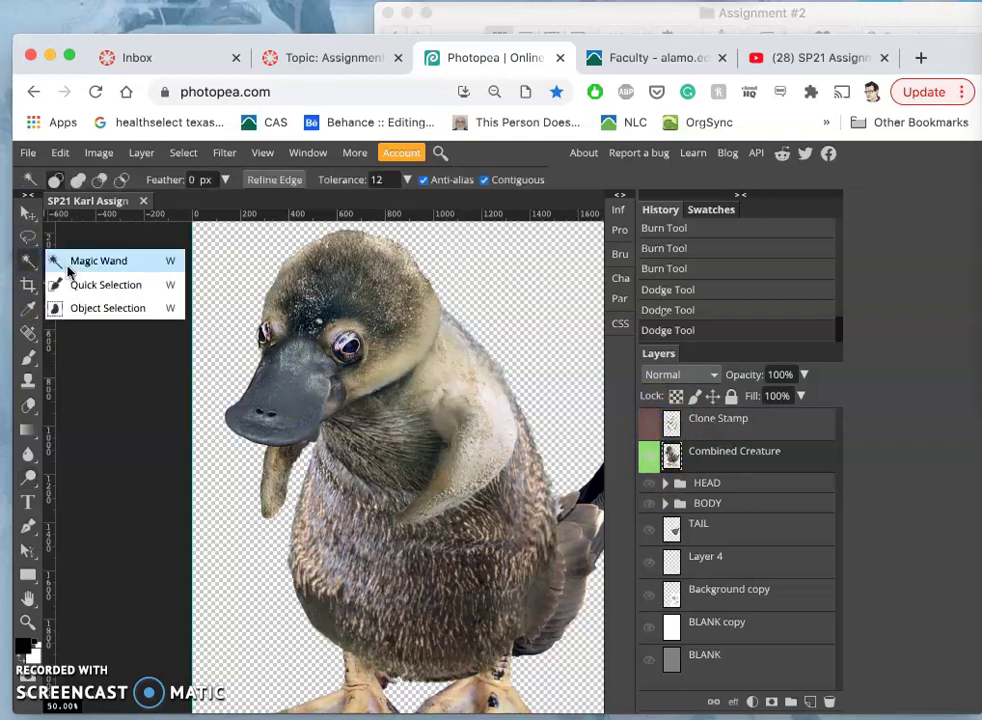
click(72, 260)
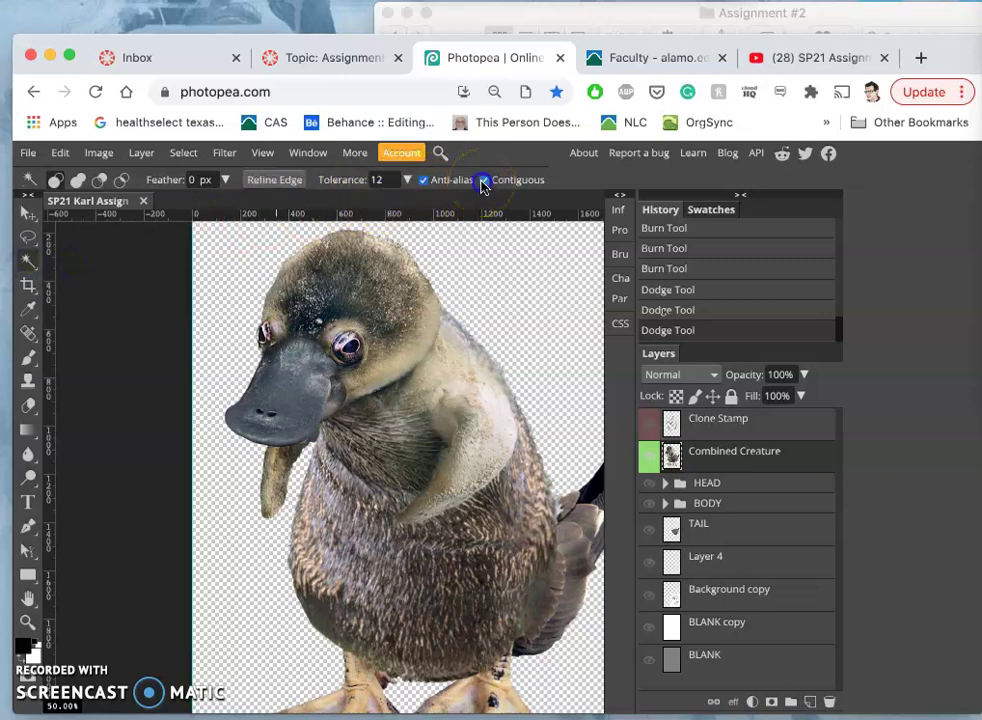
scroll(491, 293, down, 5)
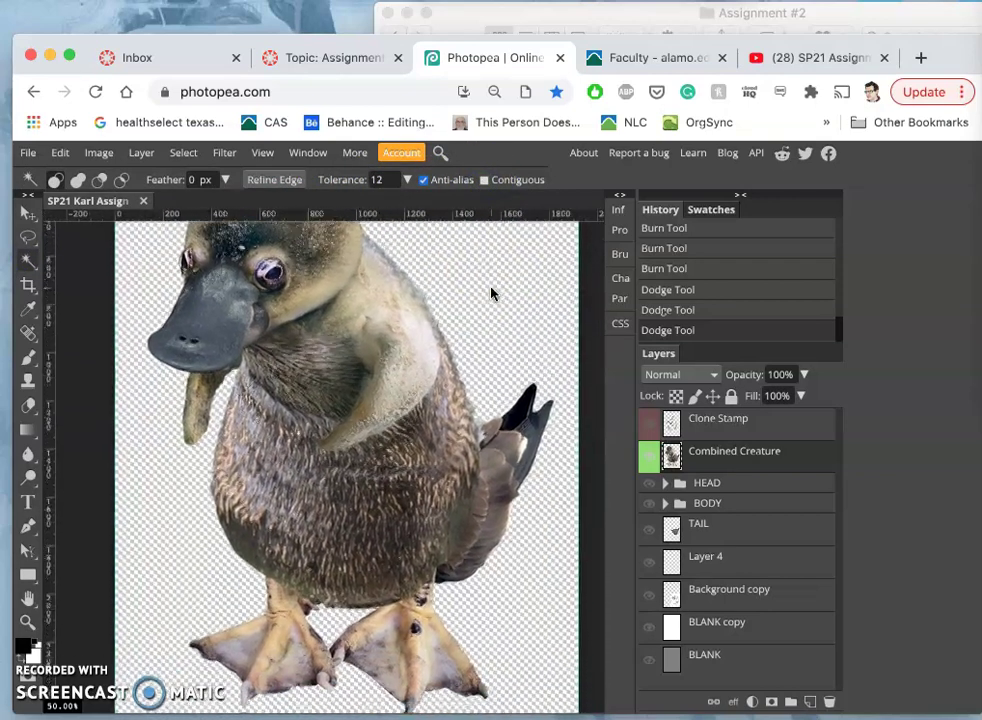
scroll(491, 293, up, 2)
drag(533, 278, 515, 301)
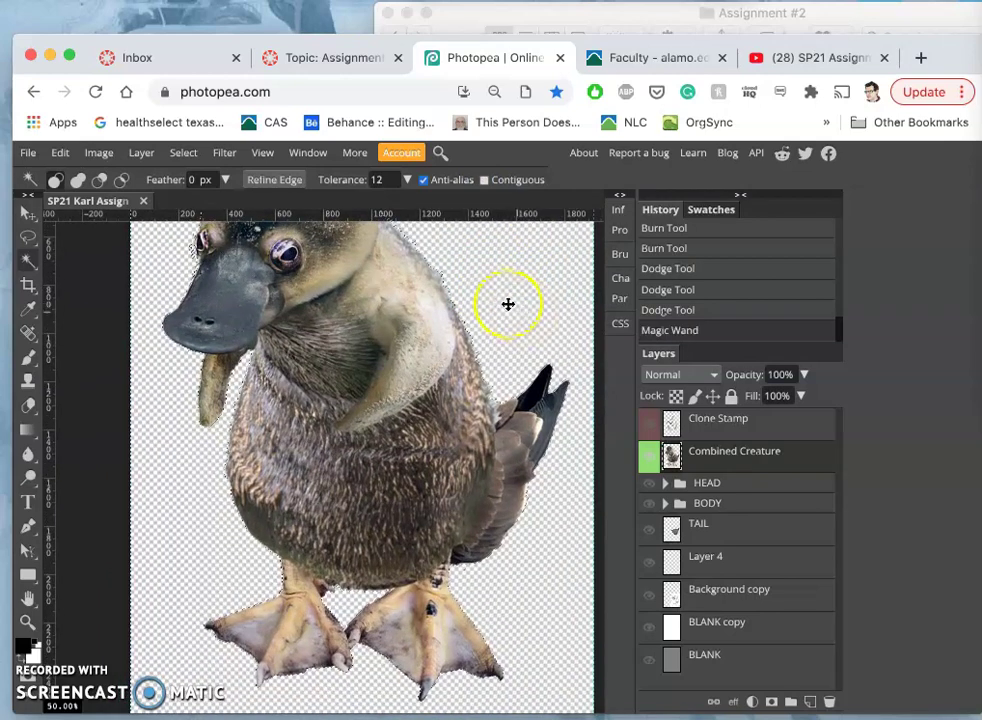
click(649, 456)
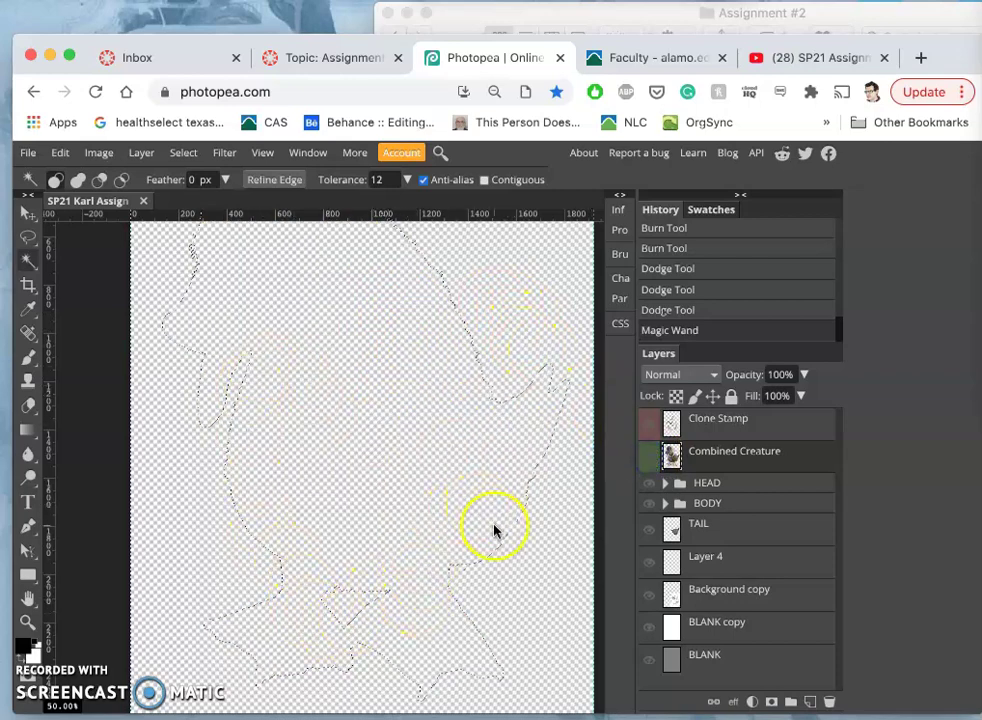
drag(494, 530, 494, 530)
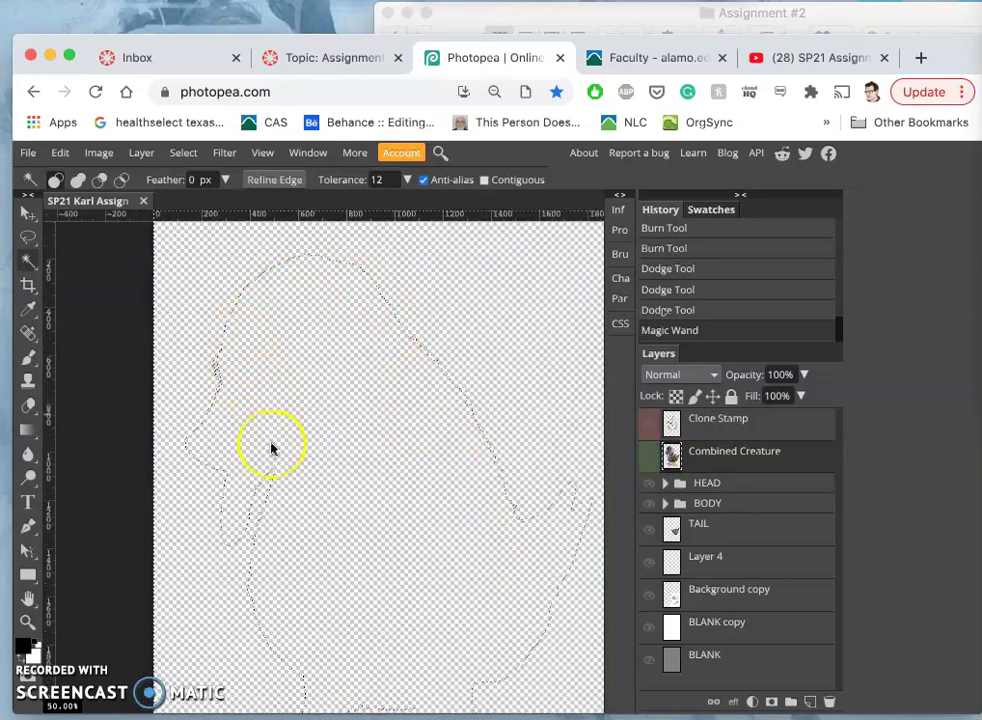
drag(268, 465, 261, 490)
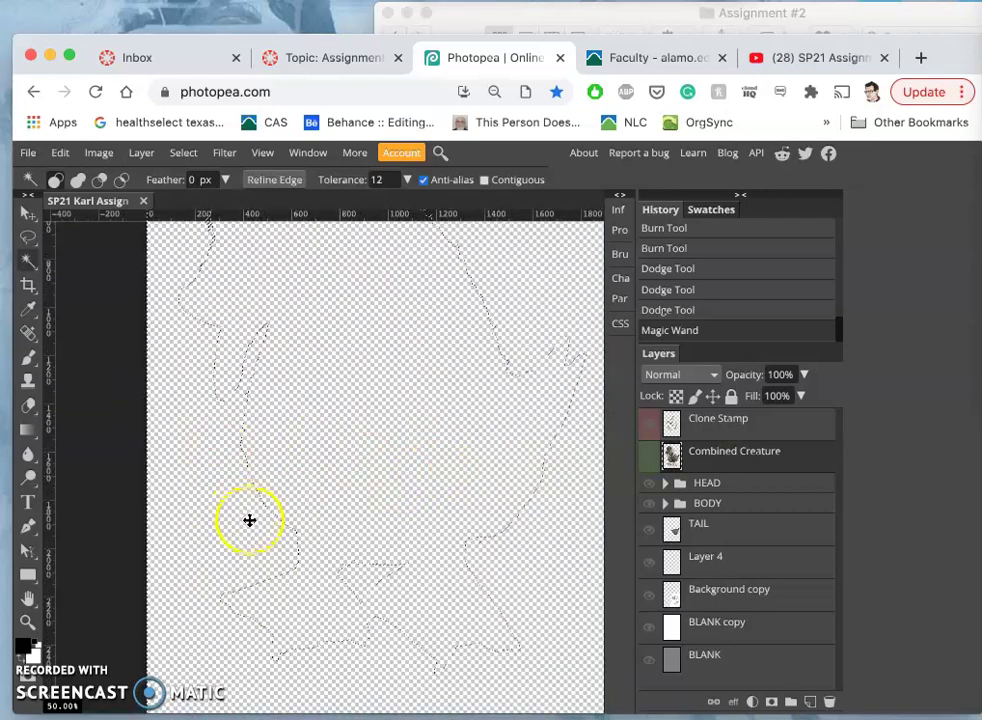
Show the Clone Stamp layer and delete the smudges outside the creature outline
click(648, 424)
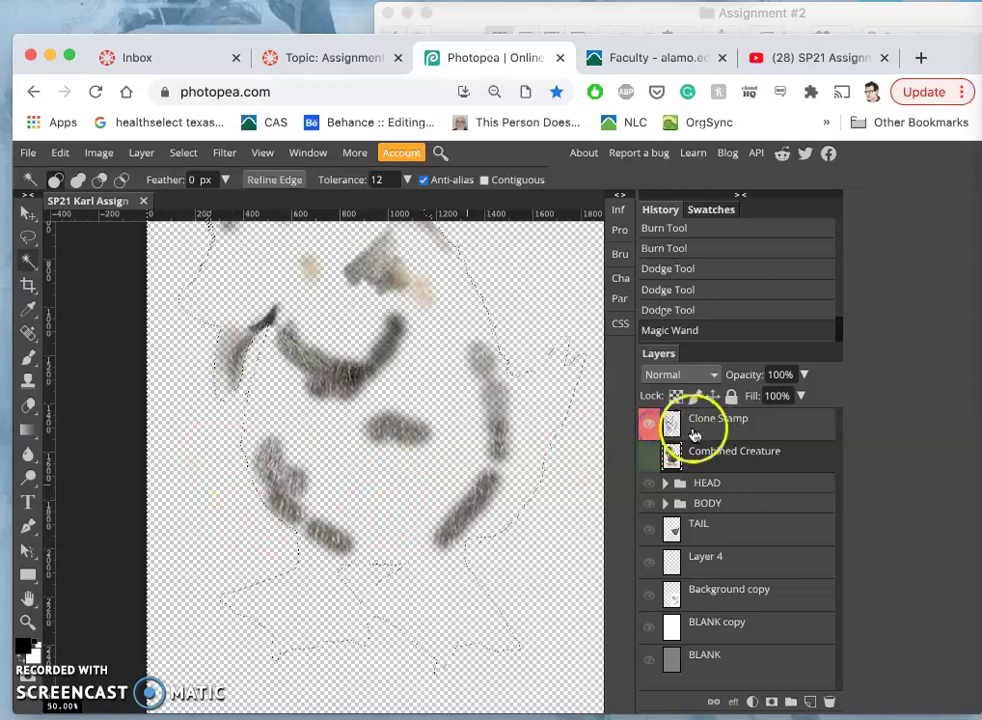
scroll(487, 386, up, 5)
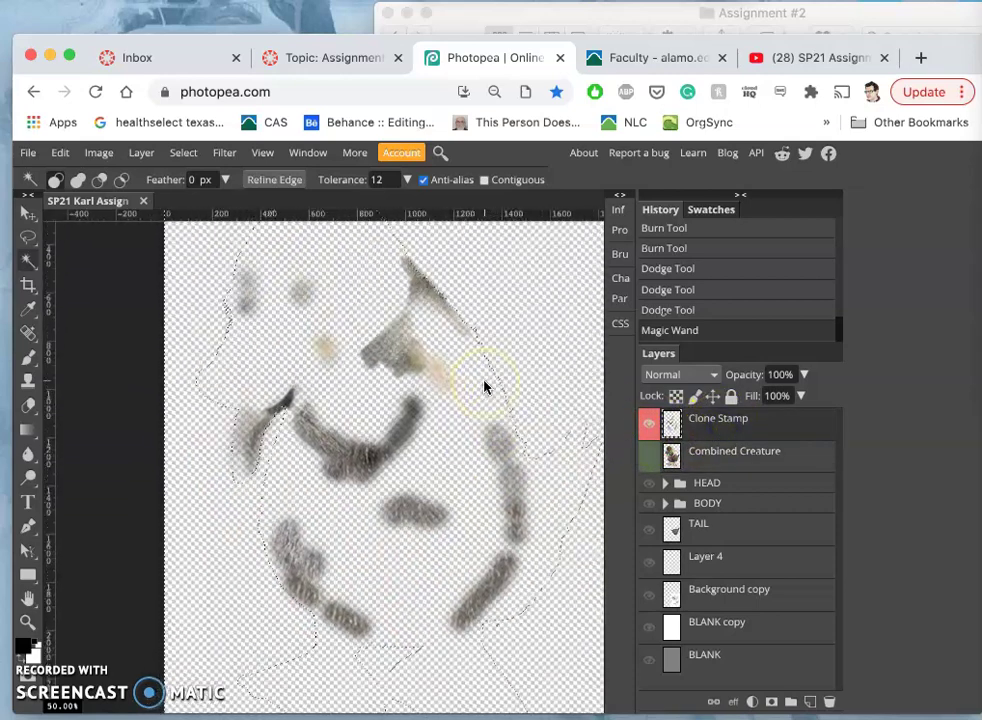
scroll(247, 457, up, 10)
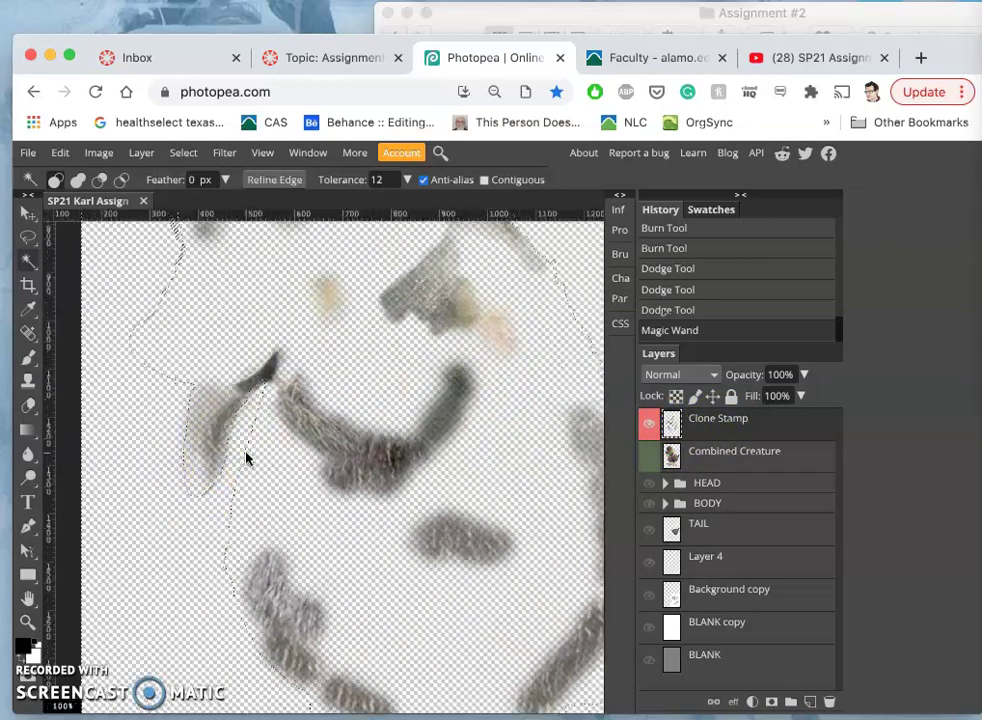
scroll(247, 457, left, 3)
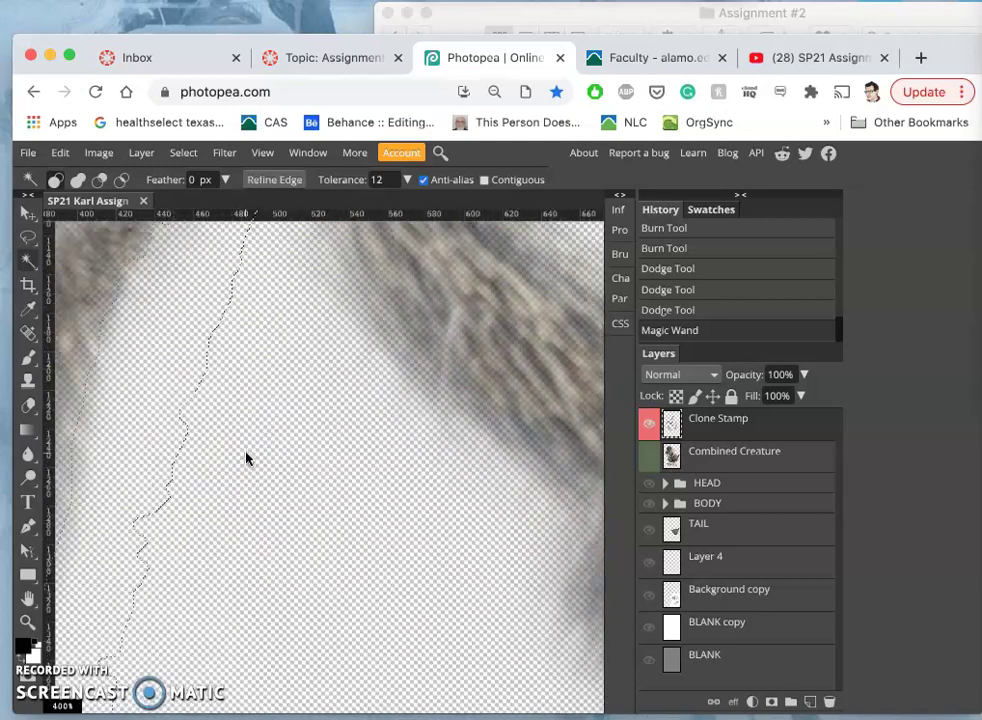
scroll(246, 458, left, 10)
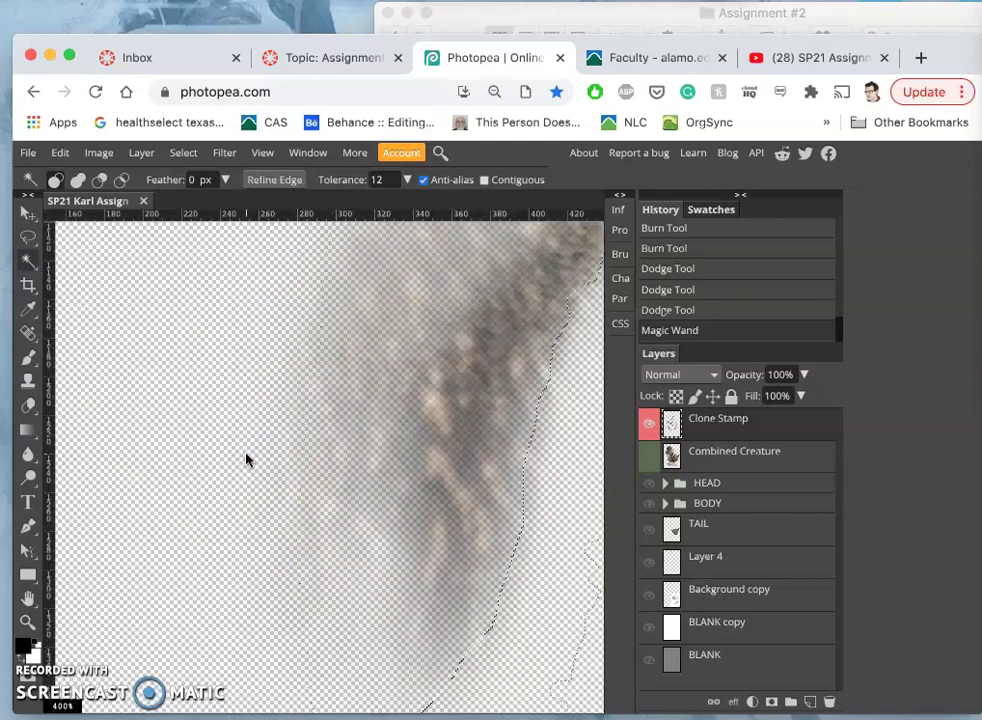
click(317, 362)
key(Delete)
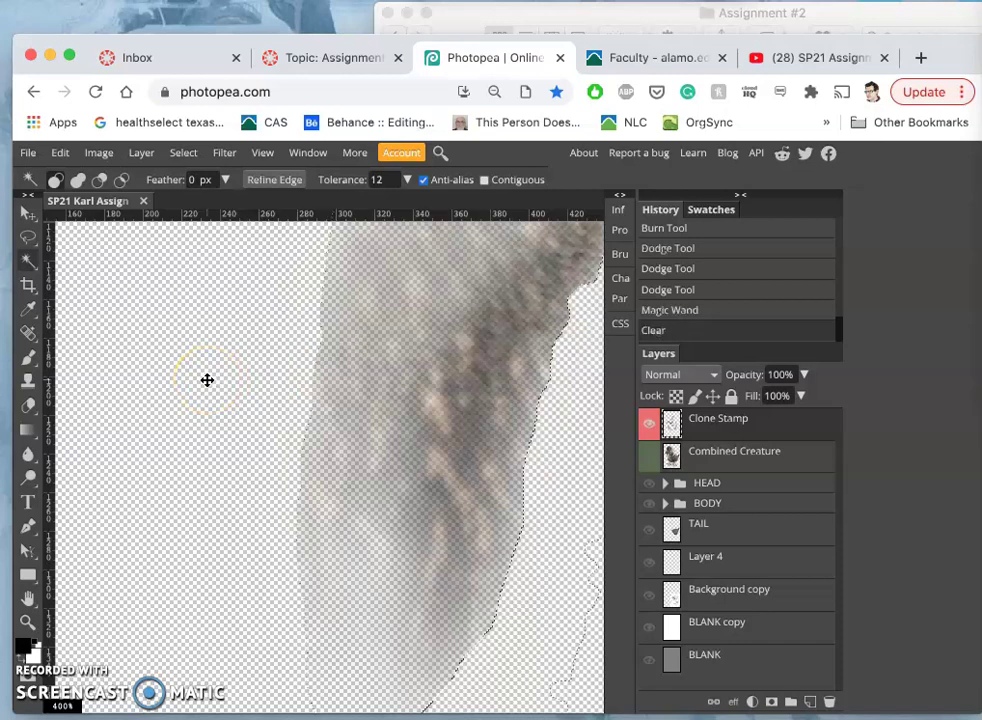
Make the full-colour Combined Creature layer visible again
scroll(344, 380, right, 5)
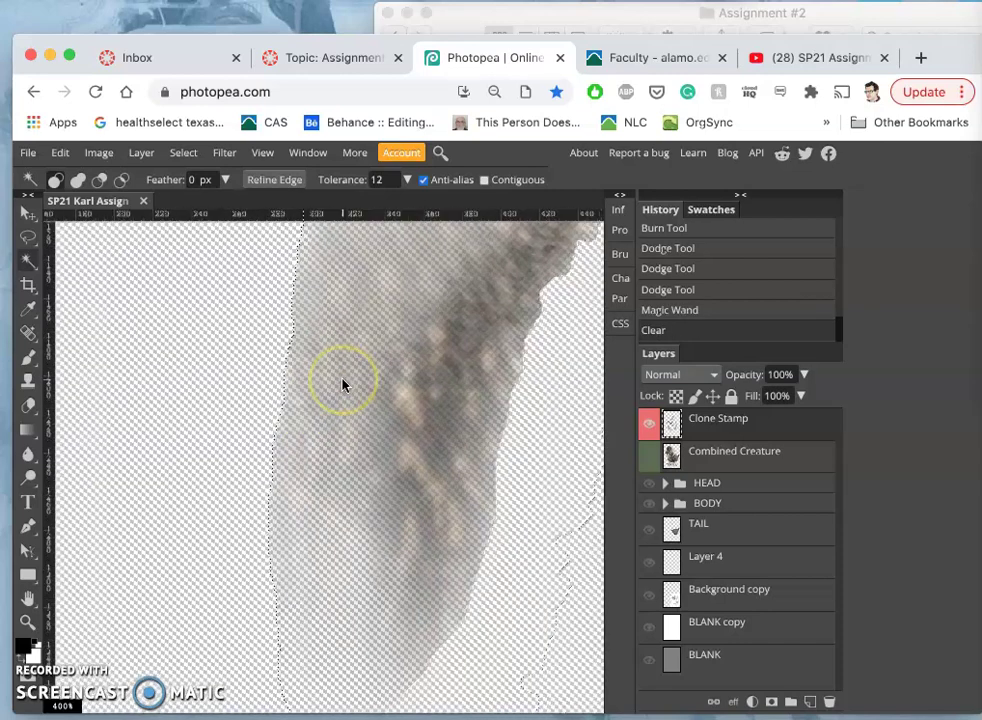
click(650, 458)
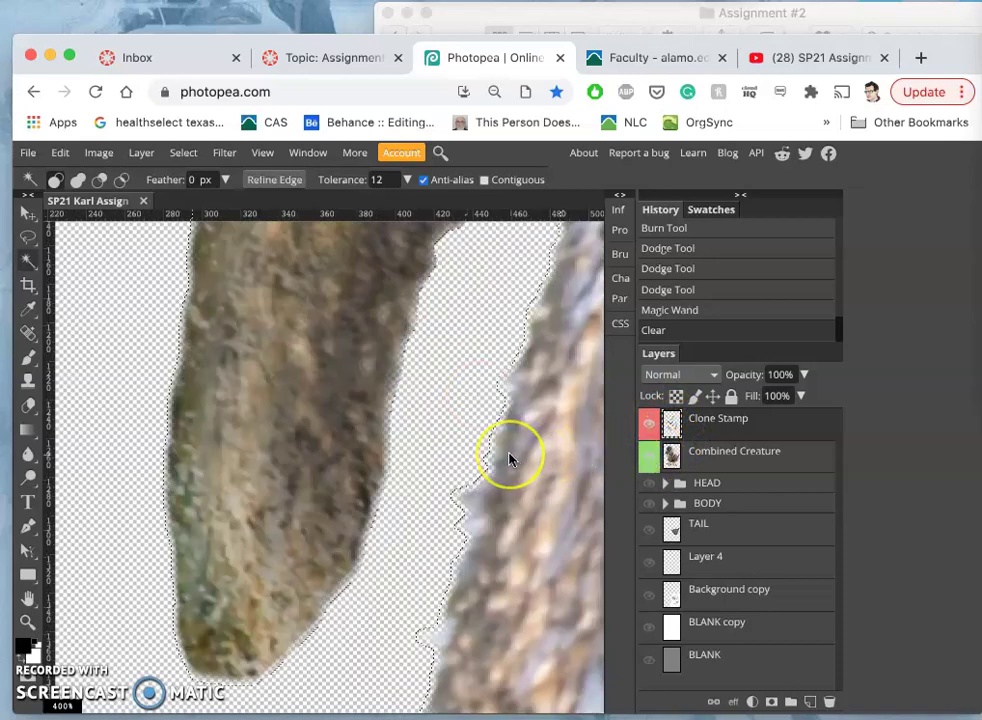
scroll(508, 459, down, 8)
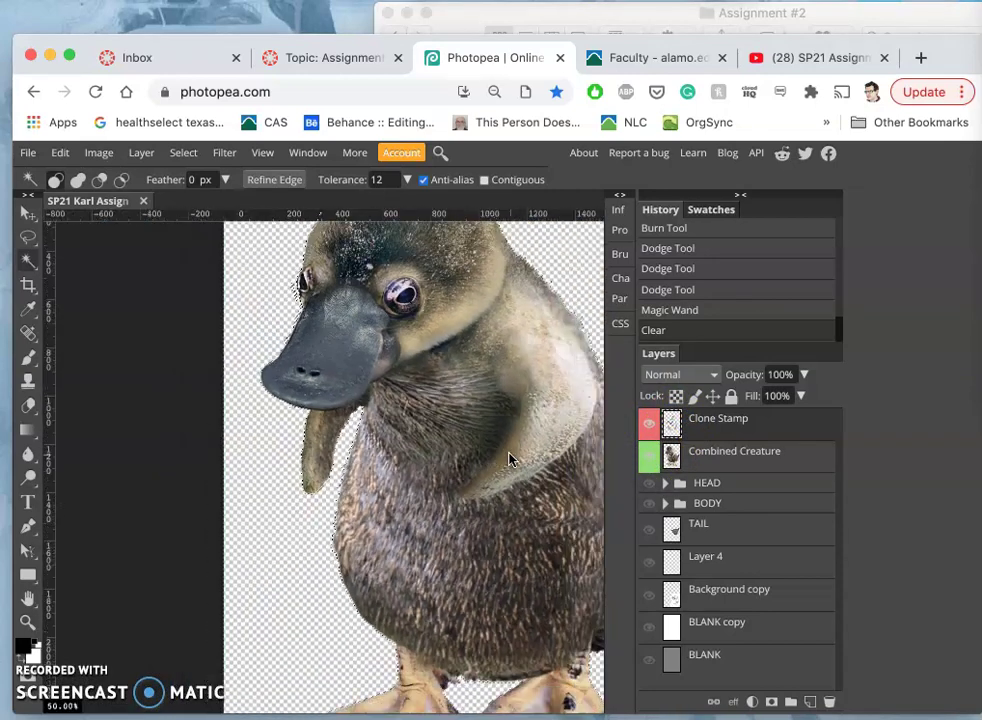
scroll(508, 459, down, 2)
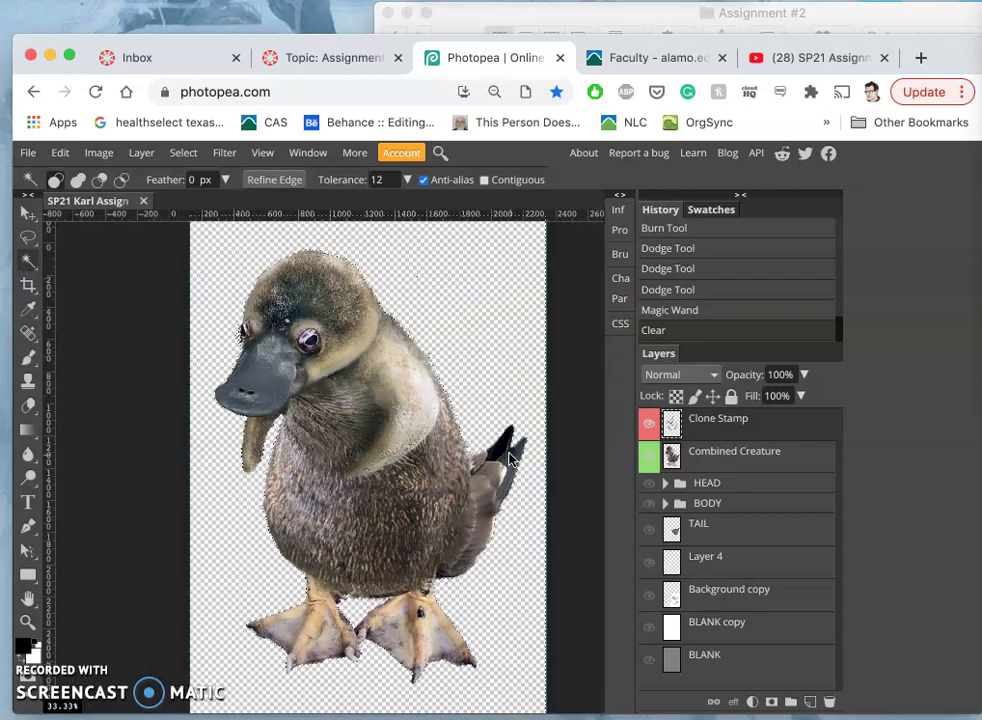
Show the grey backdrop behind the creature and drop the selection
click(650, 661)
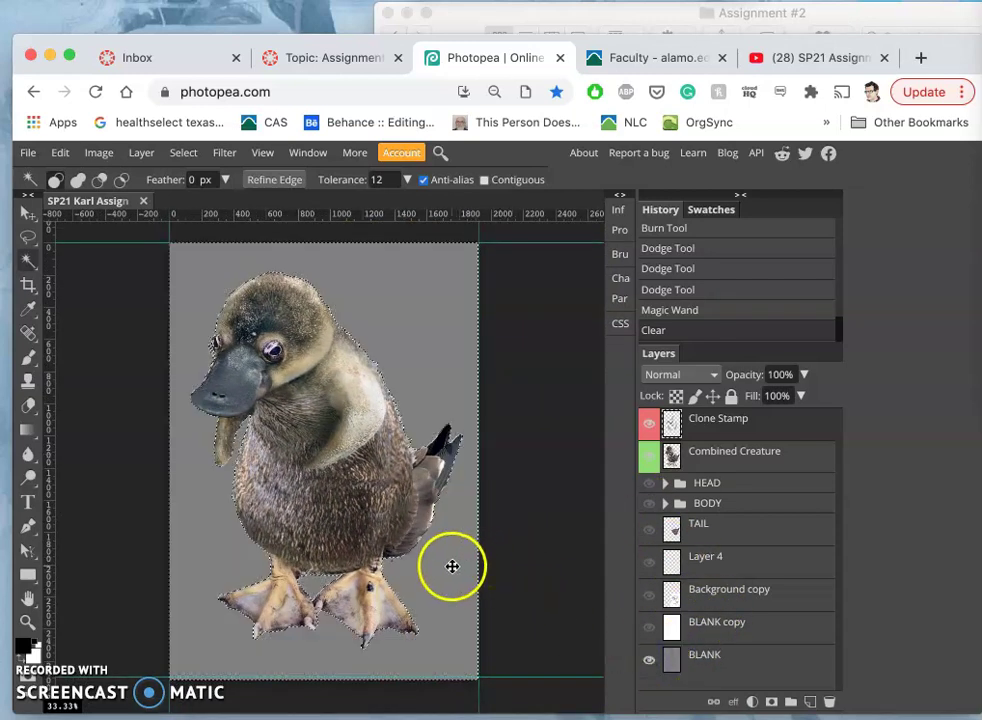
scroll(452, 566, up, 2)
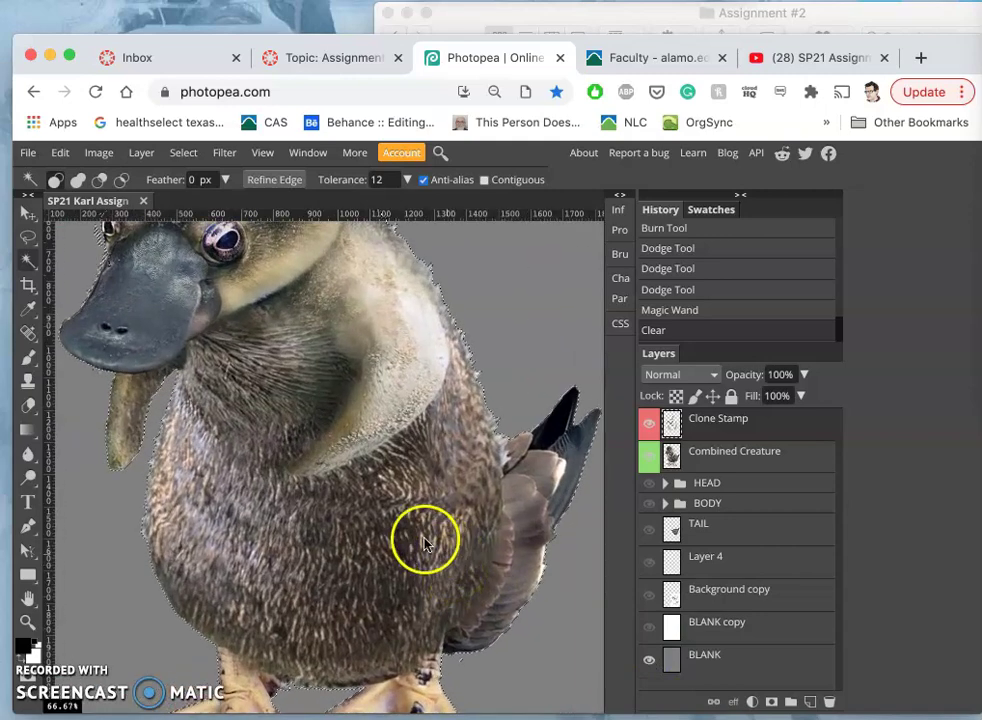
key(super+d)
scroll(410, 495, down, 3)
scroll(410, 497, up, 5)
scroll(410, 497, right, 2)
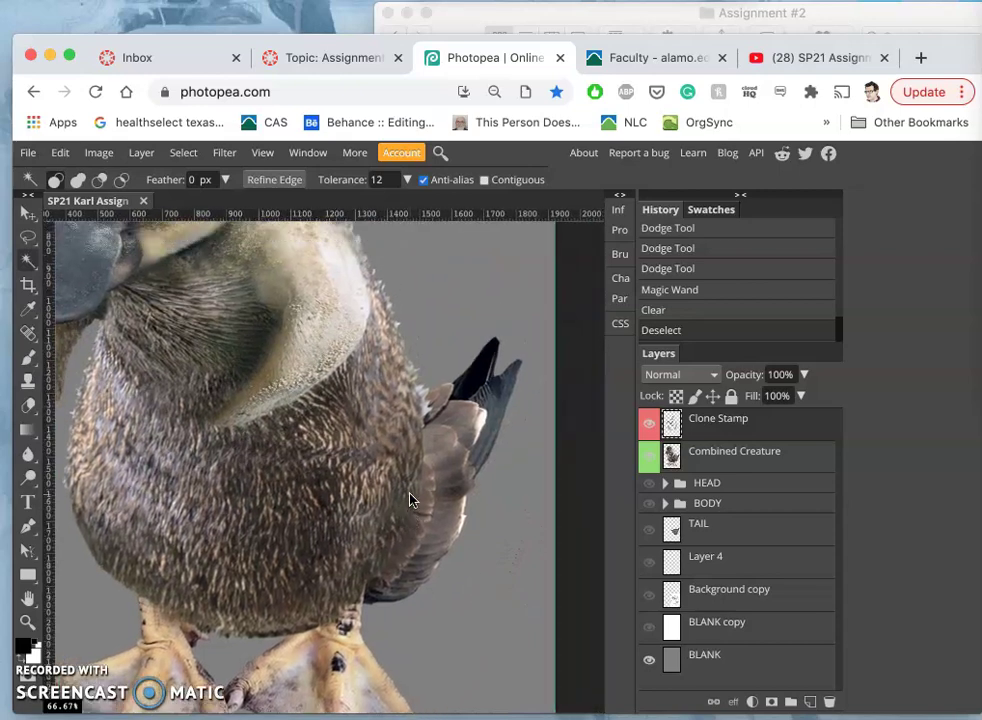
scroll(410, 500, up, 4)
scroll(410, 500, left, 3)
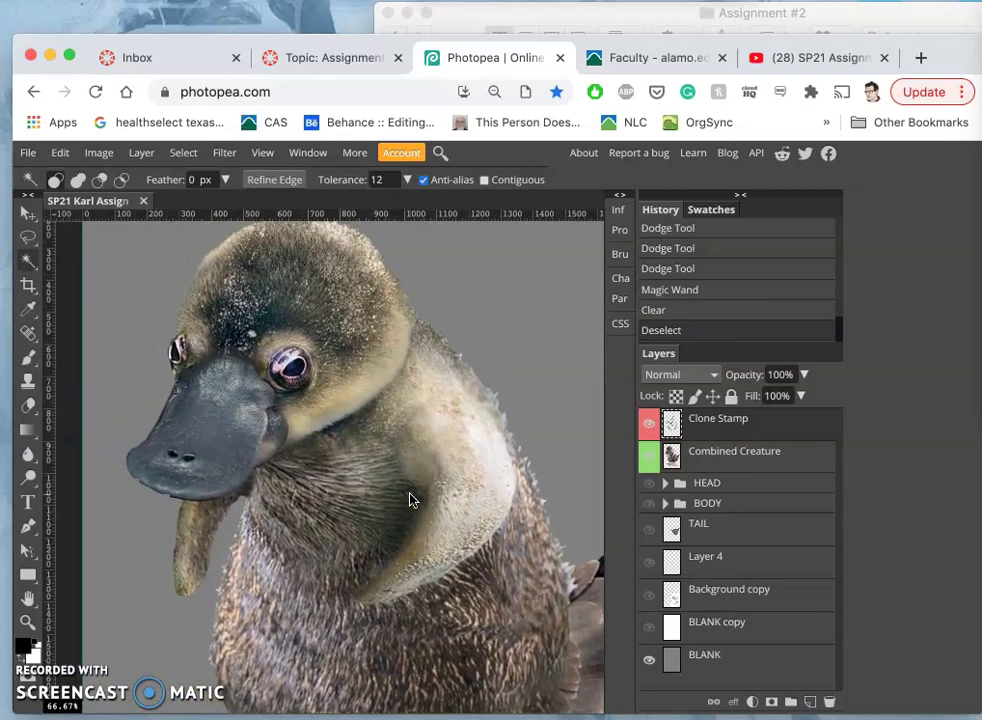
scroll(410, 498, down, 3)
scroll(410, 498, left, 2)
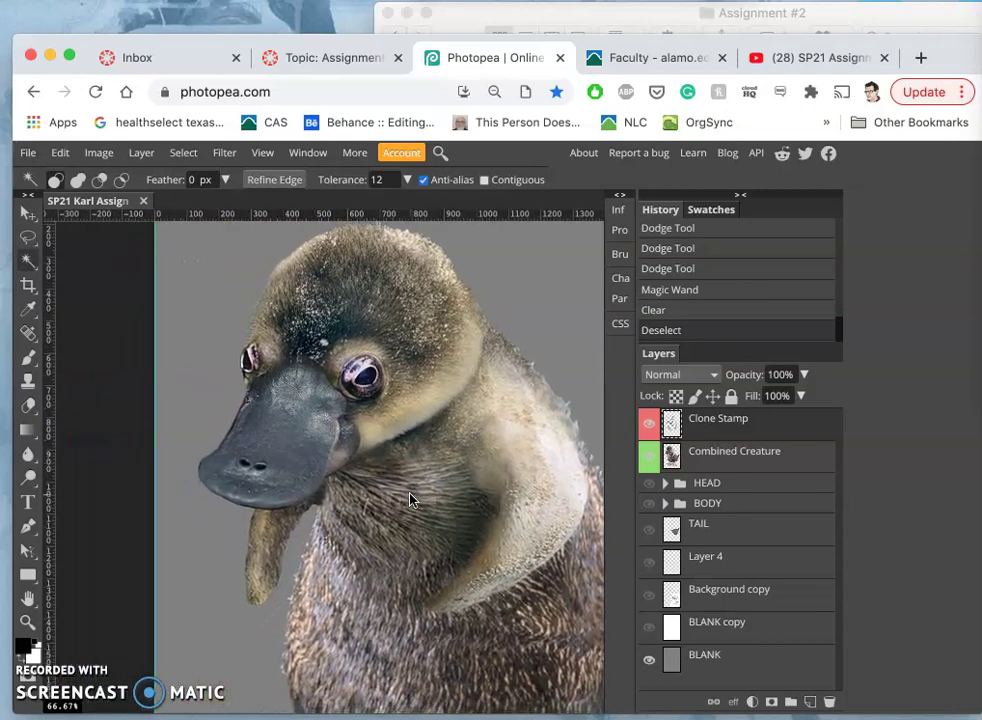
Preview the platypus against the white backdrop, zoomed out to see it whole
click(651, 625)
click(491, 576)
scroll(481, 560, right, 3)
scroll(481, 560, down, 3)
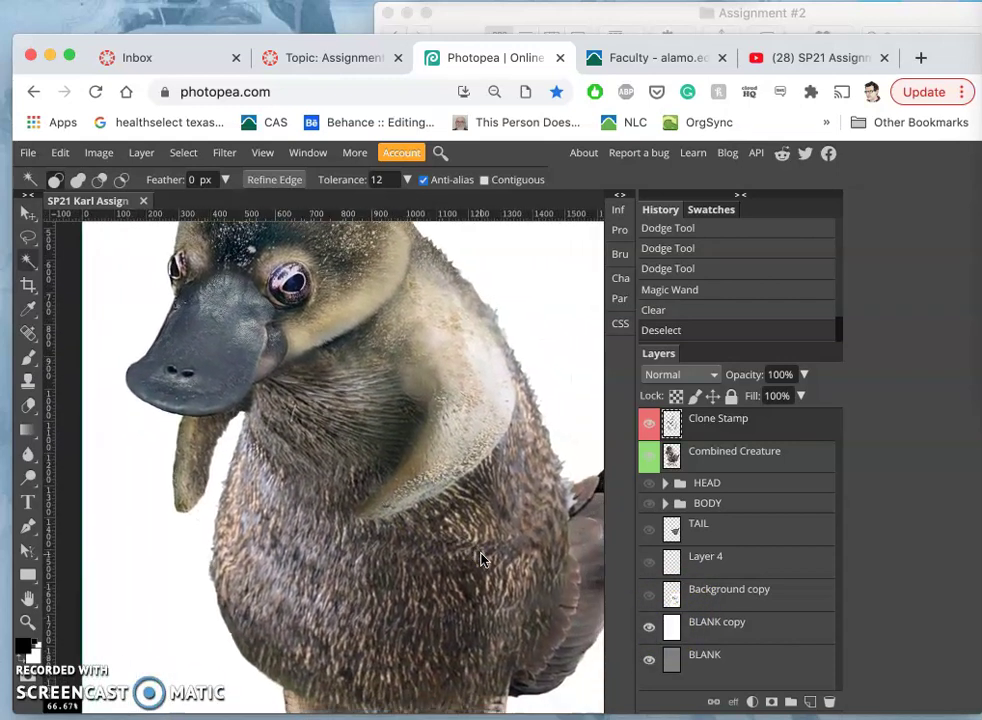
scroll(481, 560, down, 4)
scroll(481, 560, right, 2)
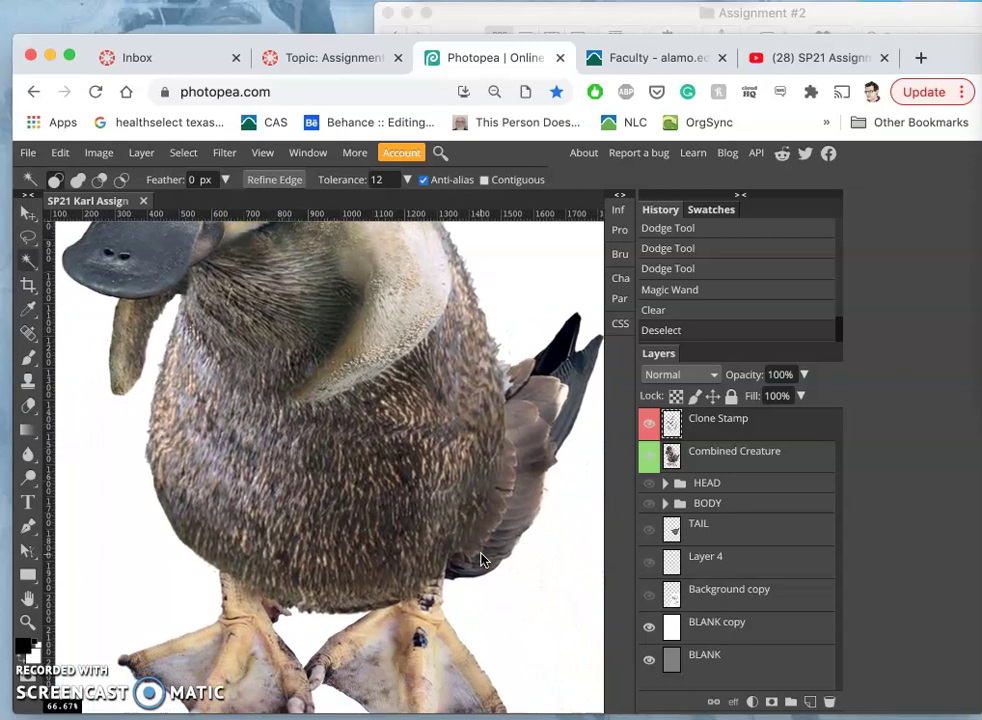
key(ctrl+minus)
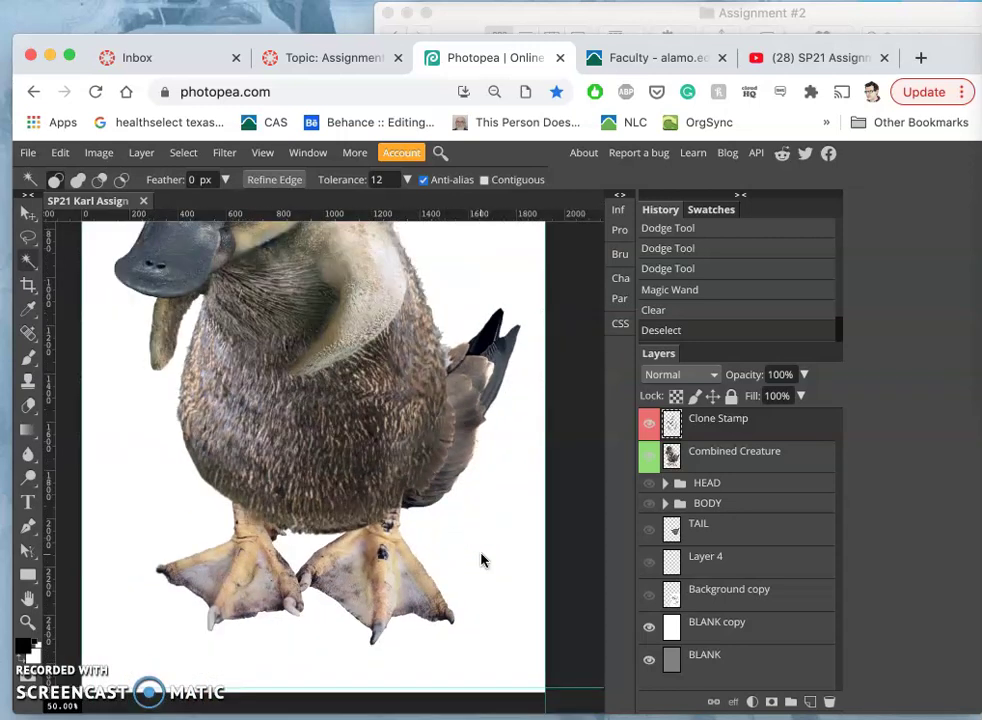
key(ctrl+minus)
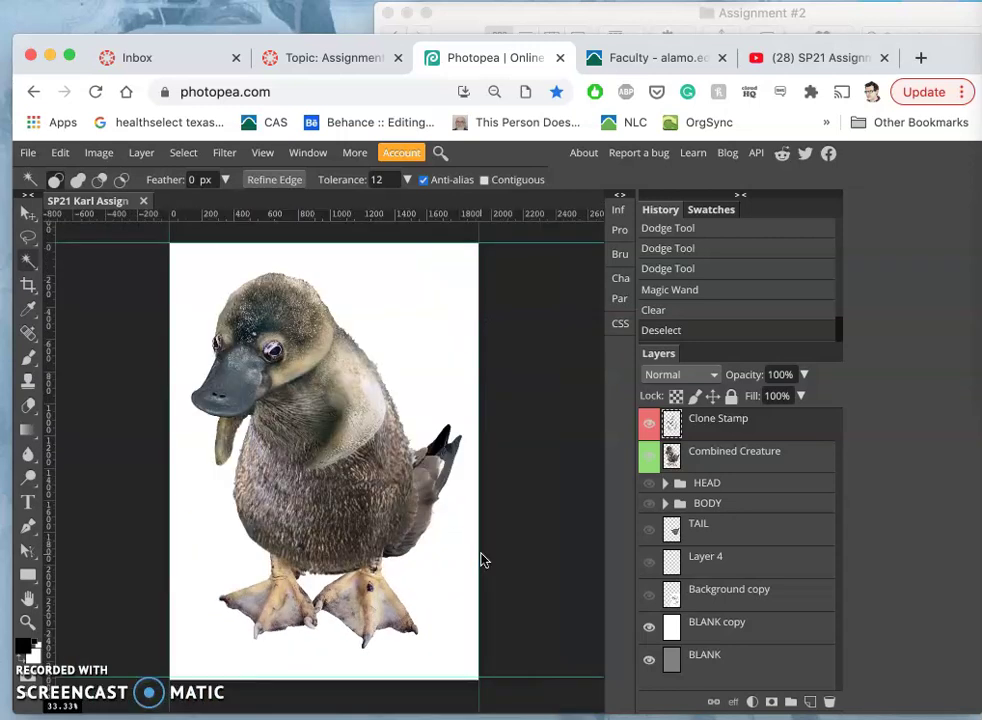
Toggle Combined Creature and Clone Stamp layers to compare, leaving both visible
click(651, 459)
click(651, 459)
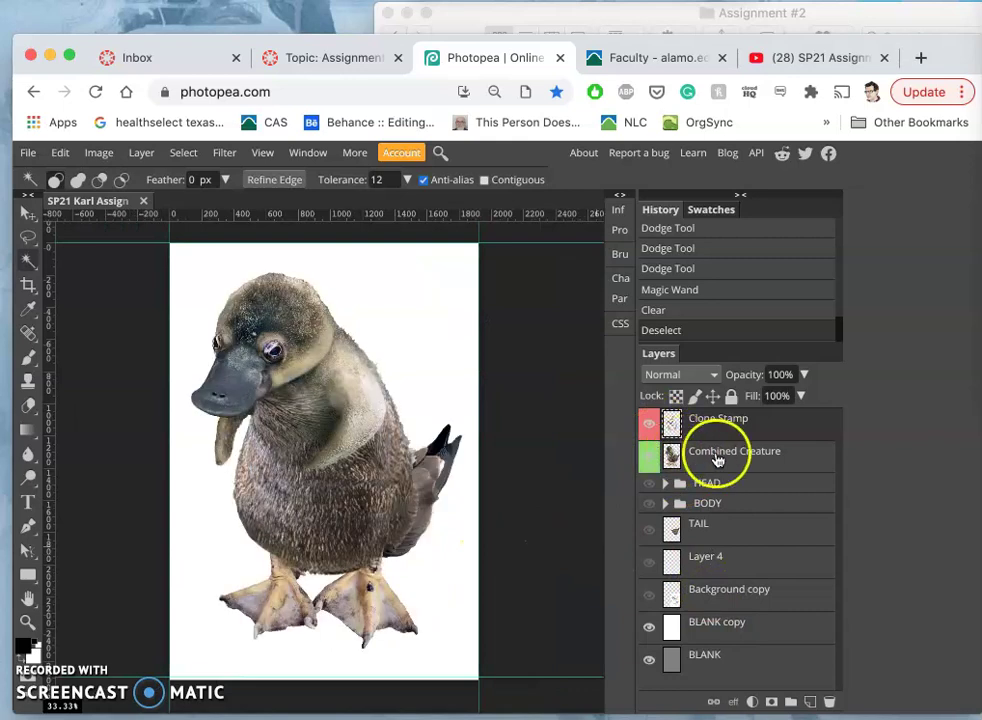
click(649, 430)
click(649, 430)
click(649, 430)
click(649, 430)
click(649, 430)
click(649, 430)
Hide the white and grey backdrop layers to leave a transparent background
click(651, 628)
click(651, 628)
click(649, 660)
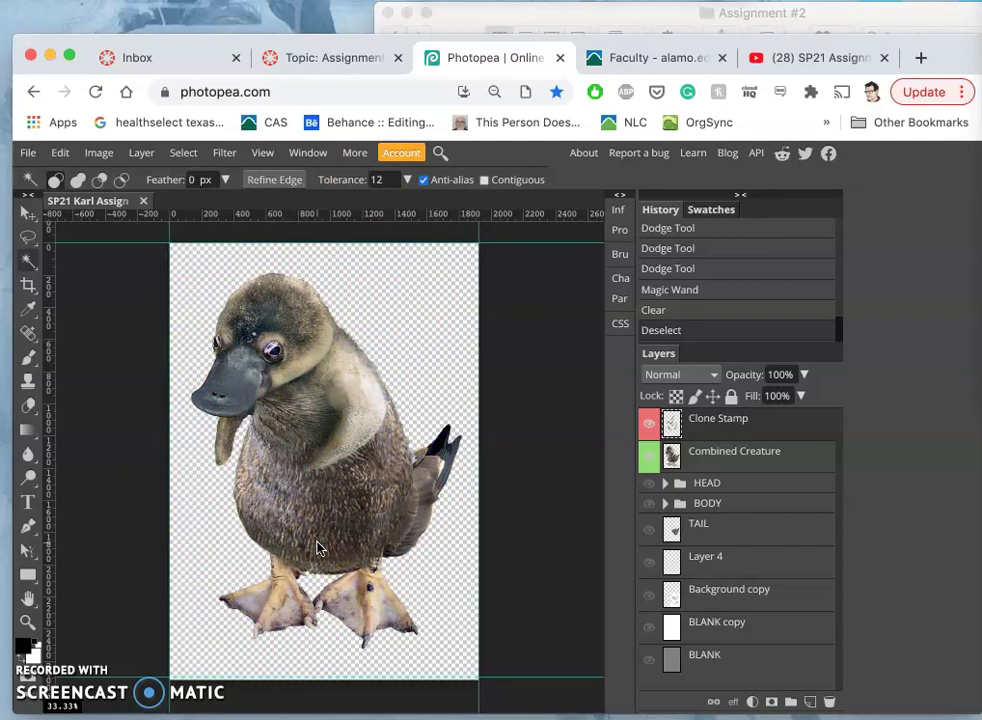
Save the changes over the existing Blackouts PSD file
click(36, 157)
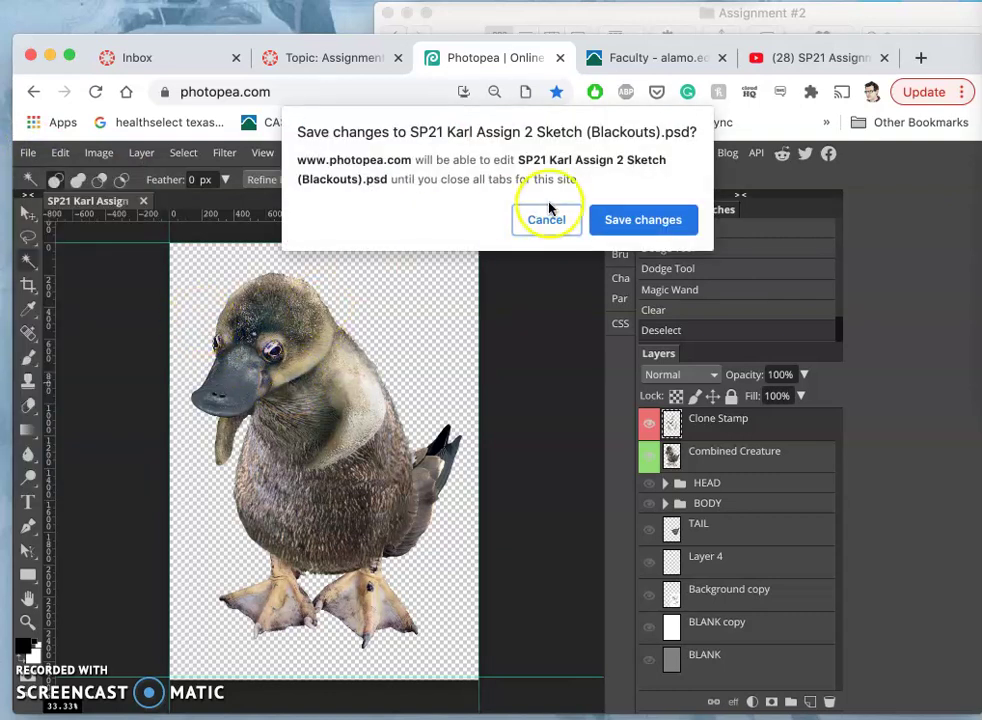
click(629, 219)
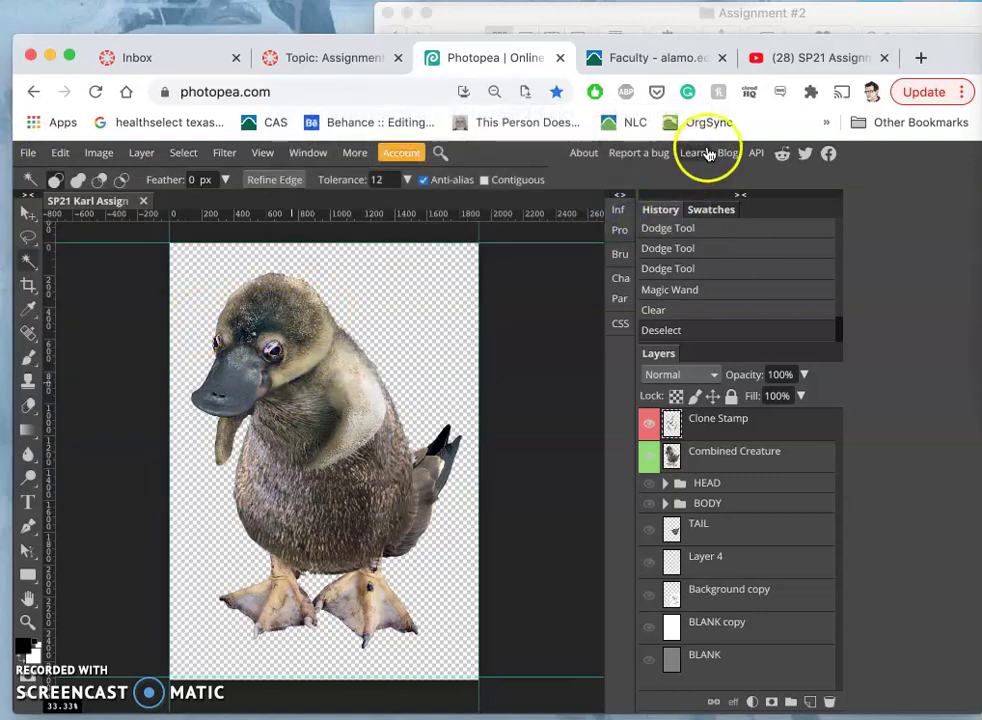
click(832, 15)
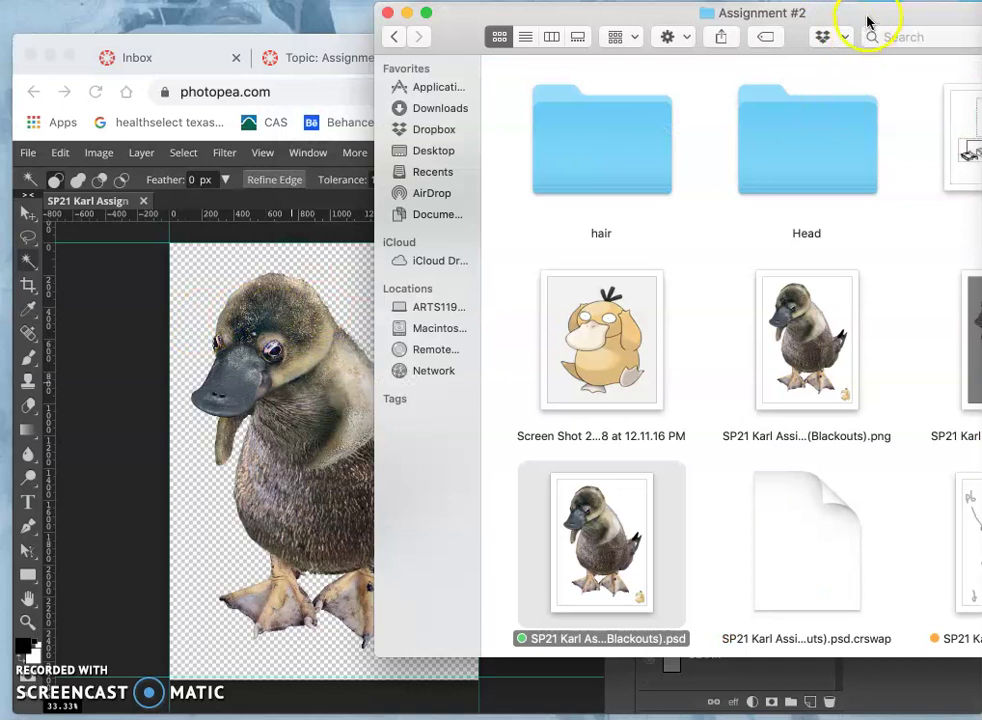
Shift the Assignment #2 Finder window to view the saved PSD, then move it aside
drag(862, 22, 682, 12)
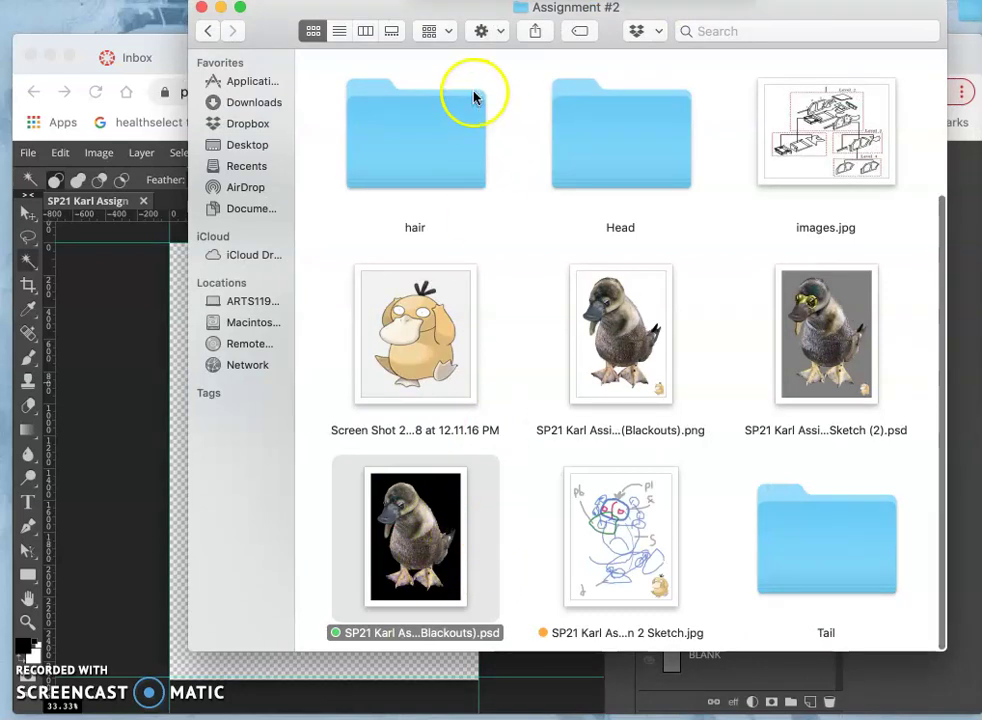
drag(282, 10, 536, 14)
Open the PNG Save for web dialog (1920 × 2719 px, 100% quality) via Export as
click(400, 350)
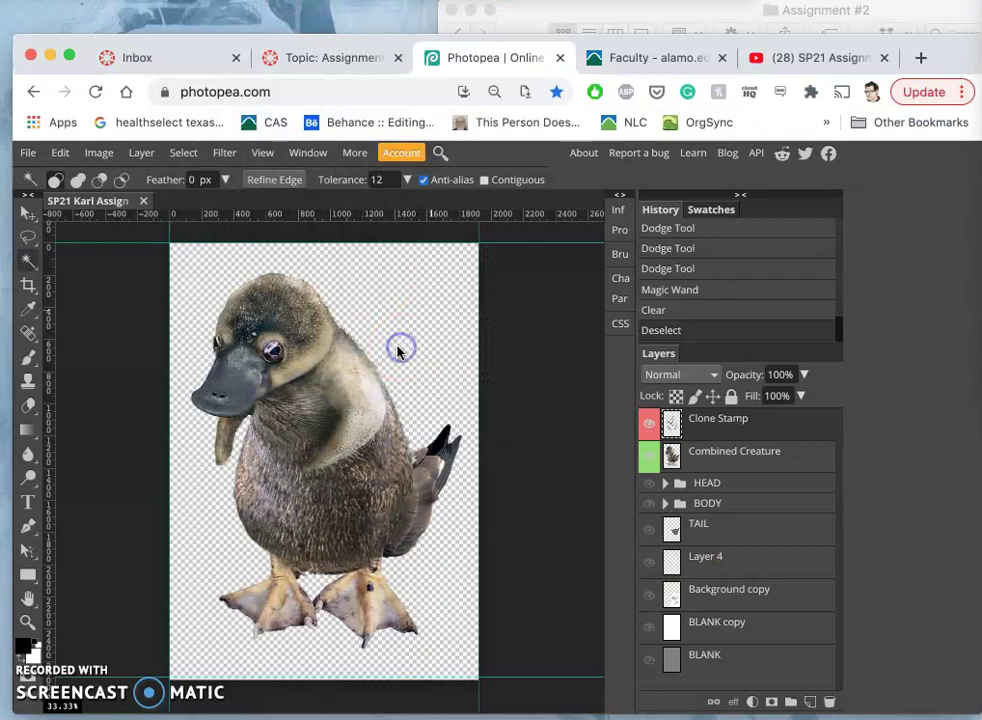
click(28, 154)
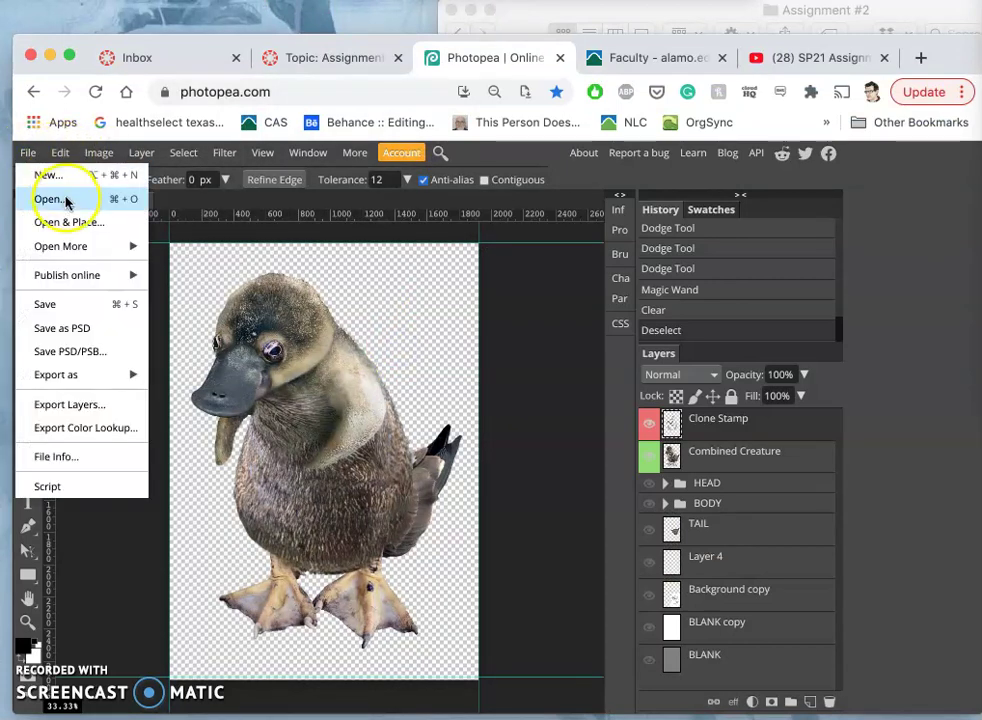
mouse_move(79, 377)
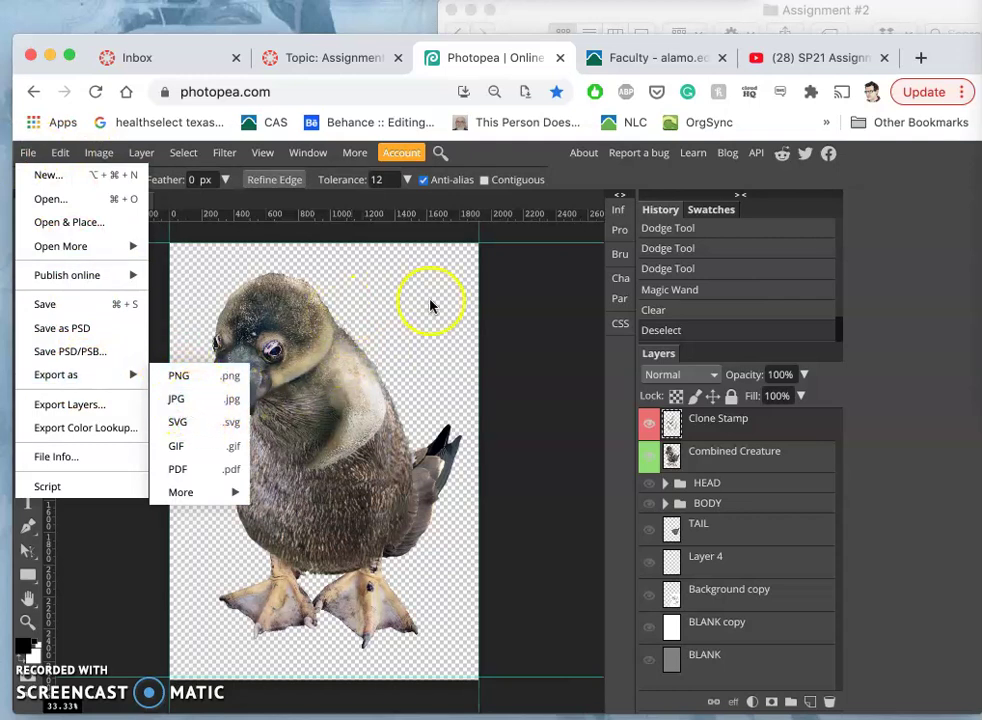
click(178, 378)
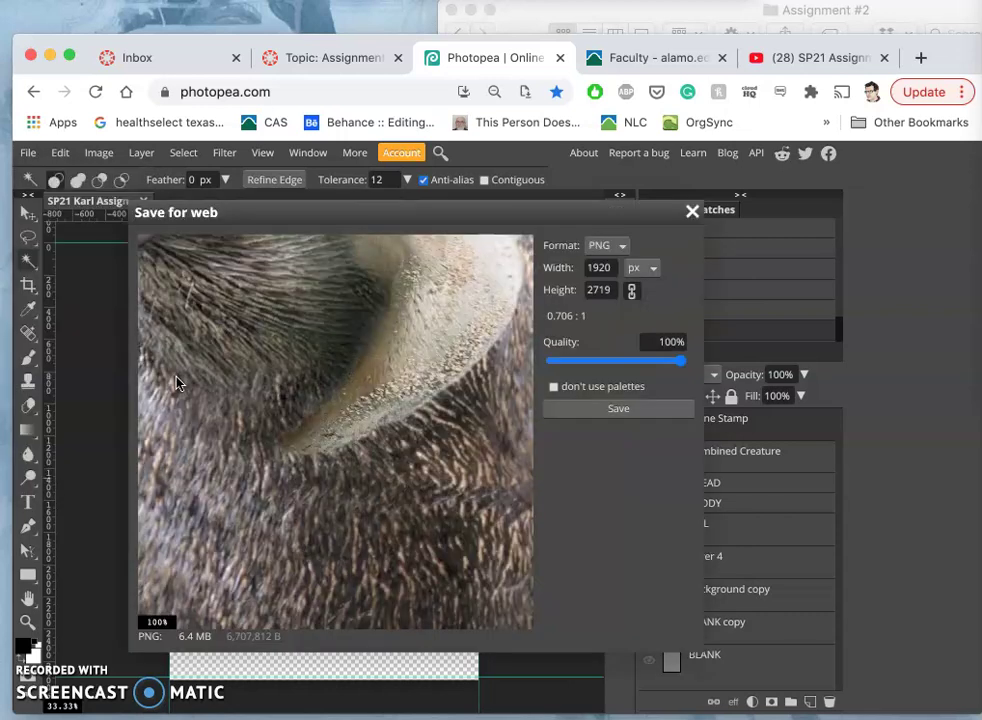